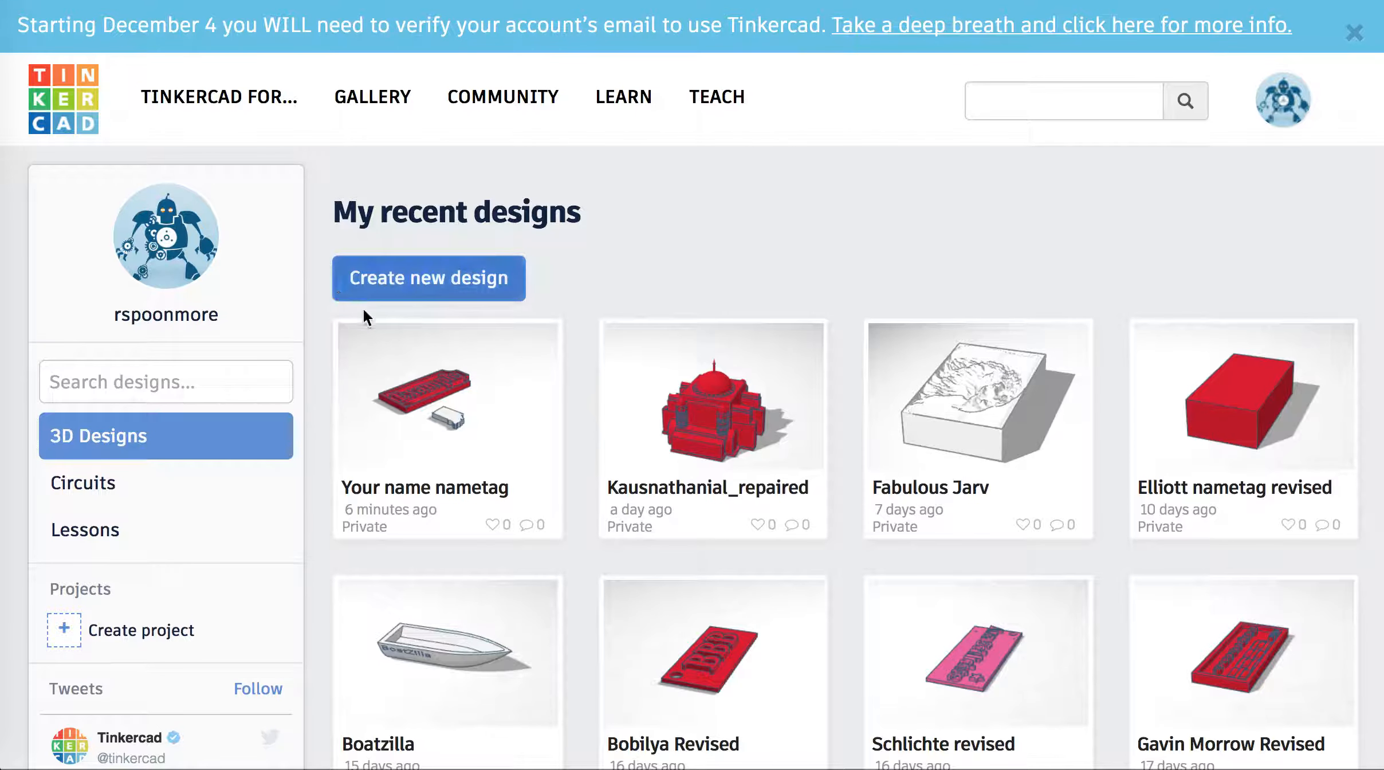
# Step: Create a new design and rename it with the owner's surname followed by "Name tag"
pyautogui.click(410, 292)
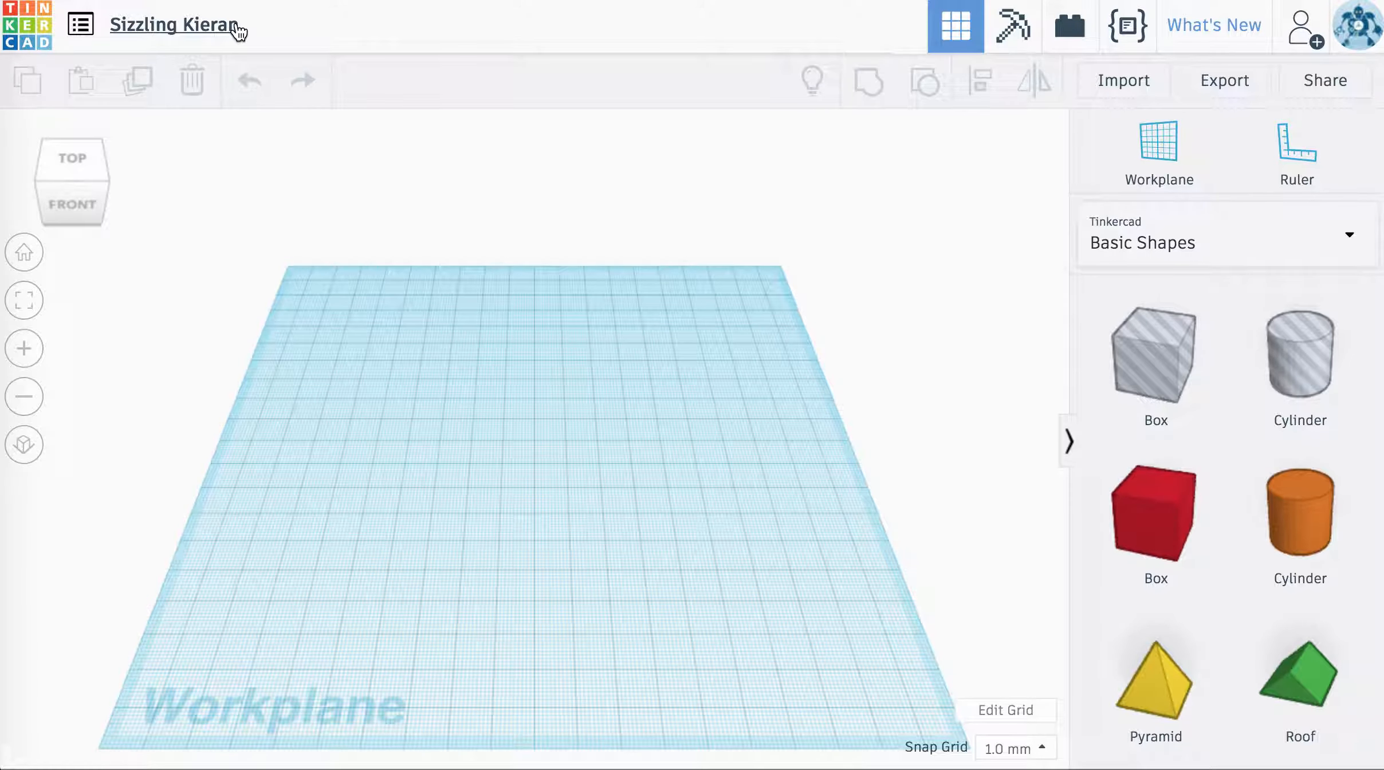
pyautogui.click(237, 24)
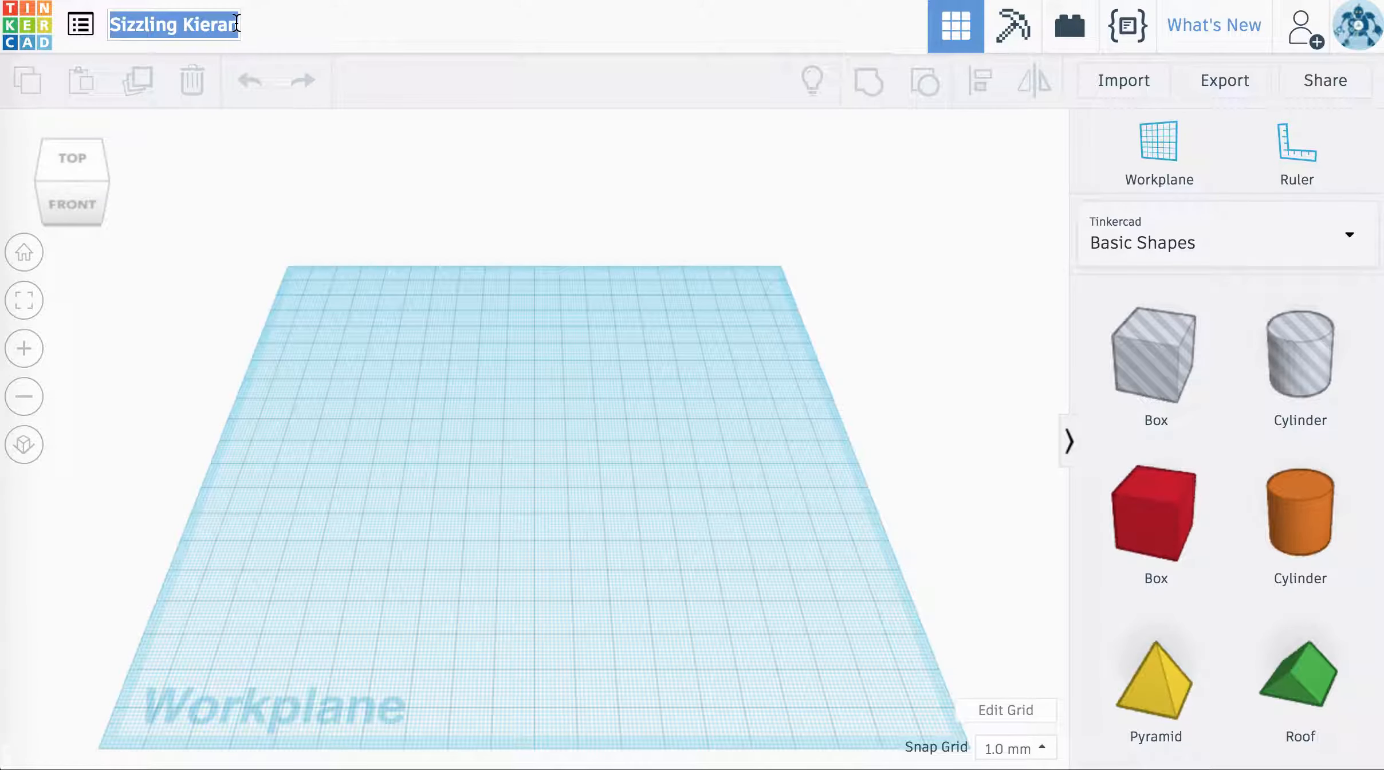
pyautogui.write('Spoon')
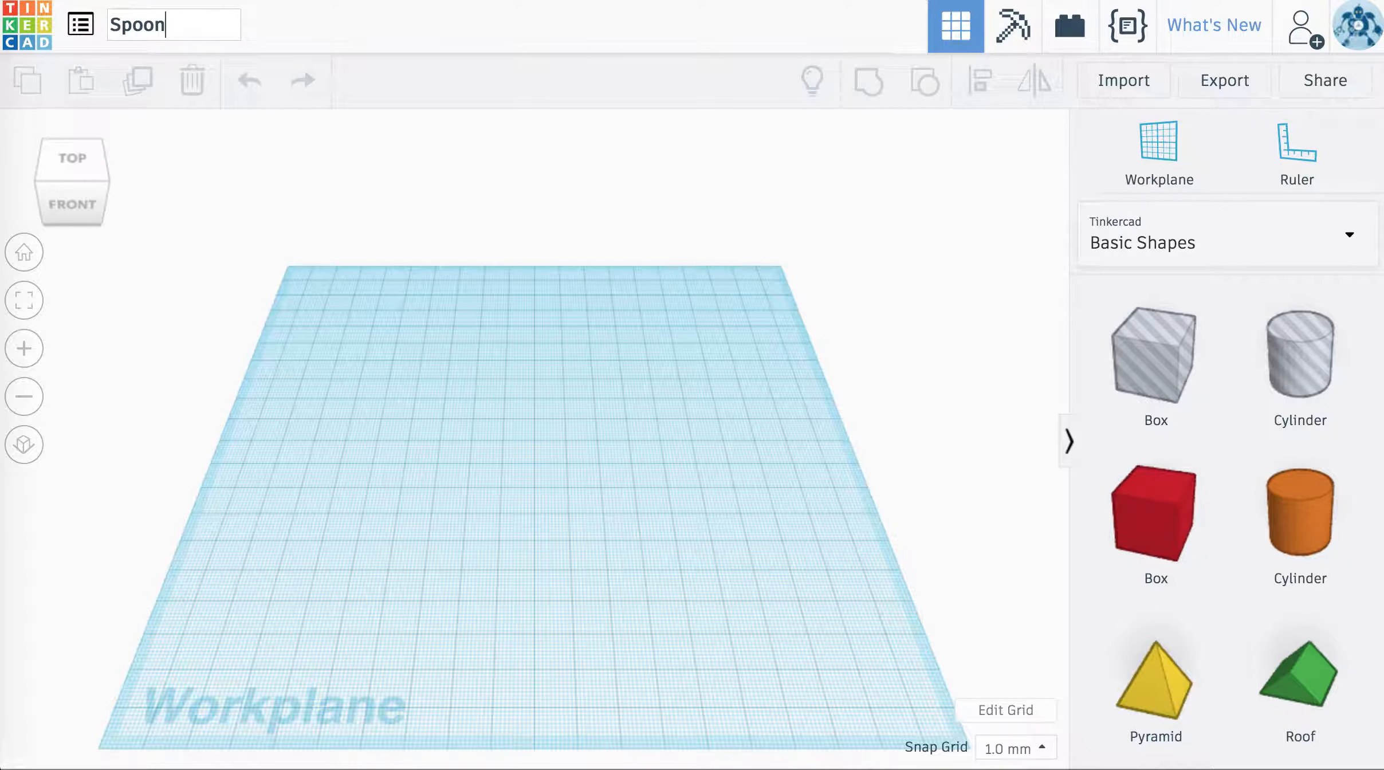
pyautogui.write('more Name tag')
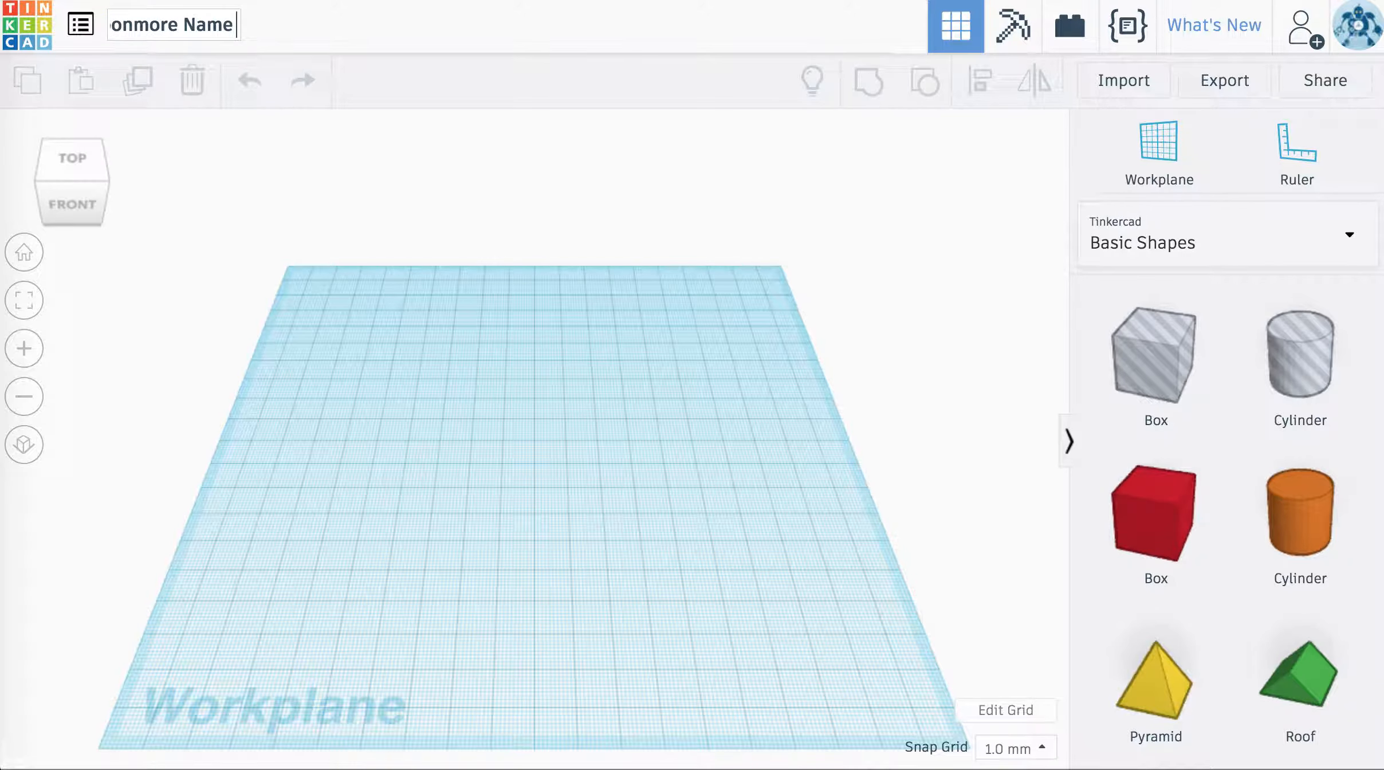
pyautogui.press('Return')
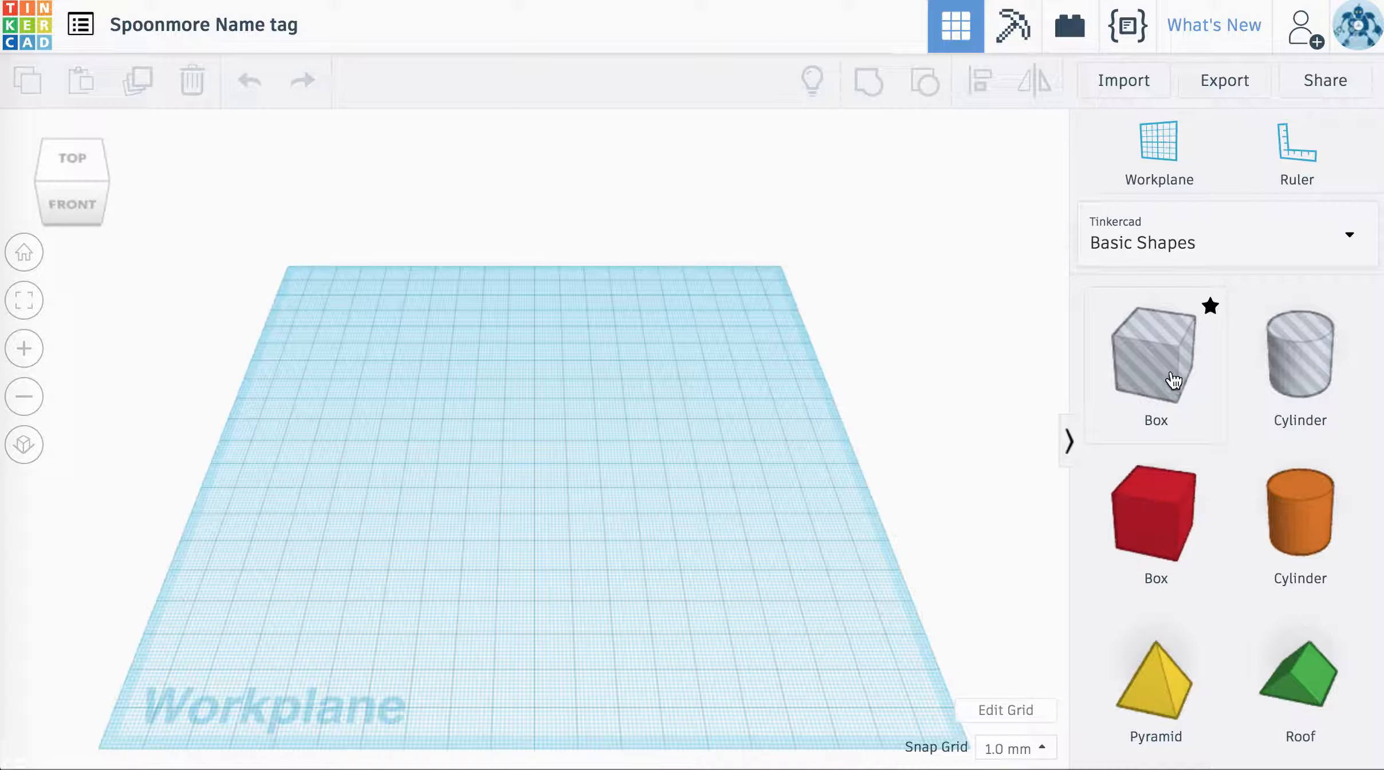
# Step: Place a solid red box near the left side of the workplane and set its front-to-back depth to 30 mm
pyautogui.click(1158, 520)
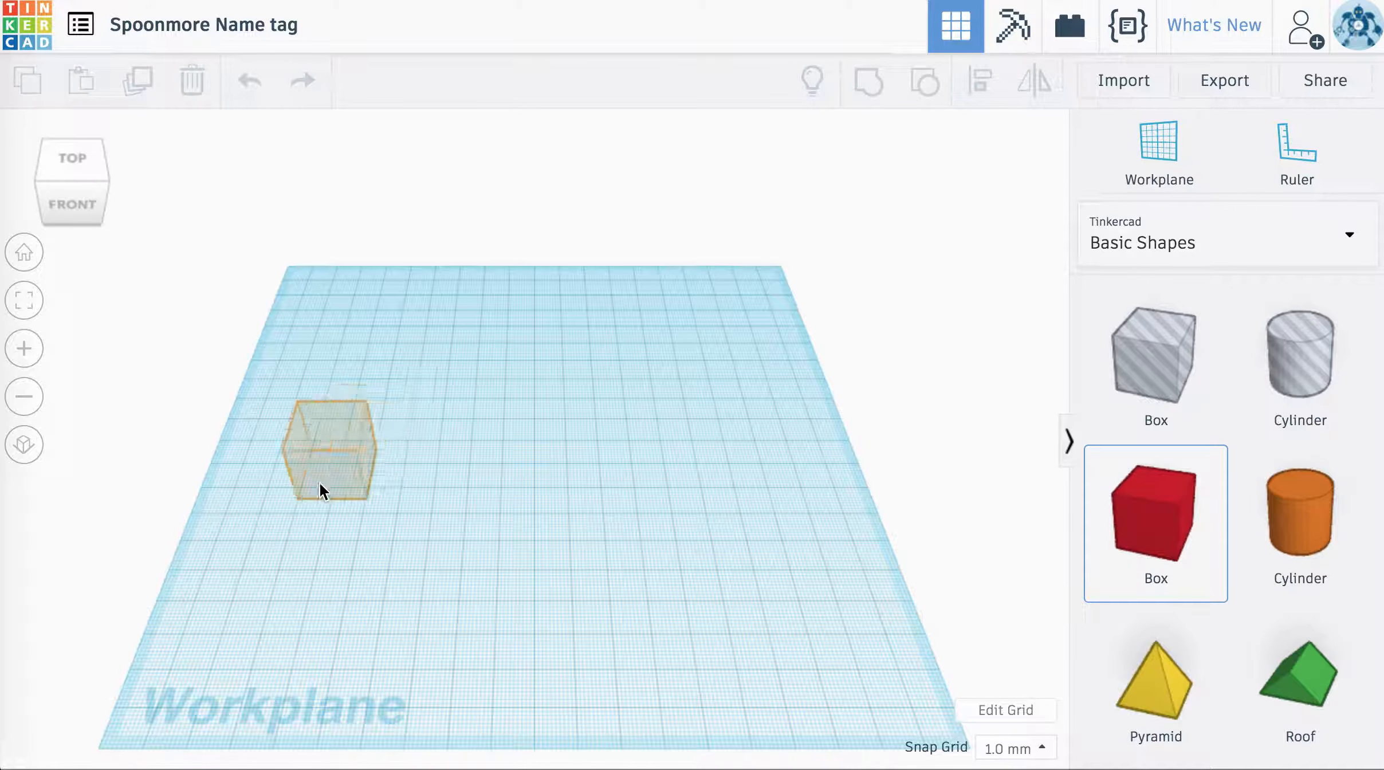
pyautogui.click(335, 486)
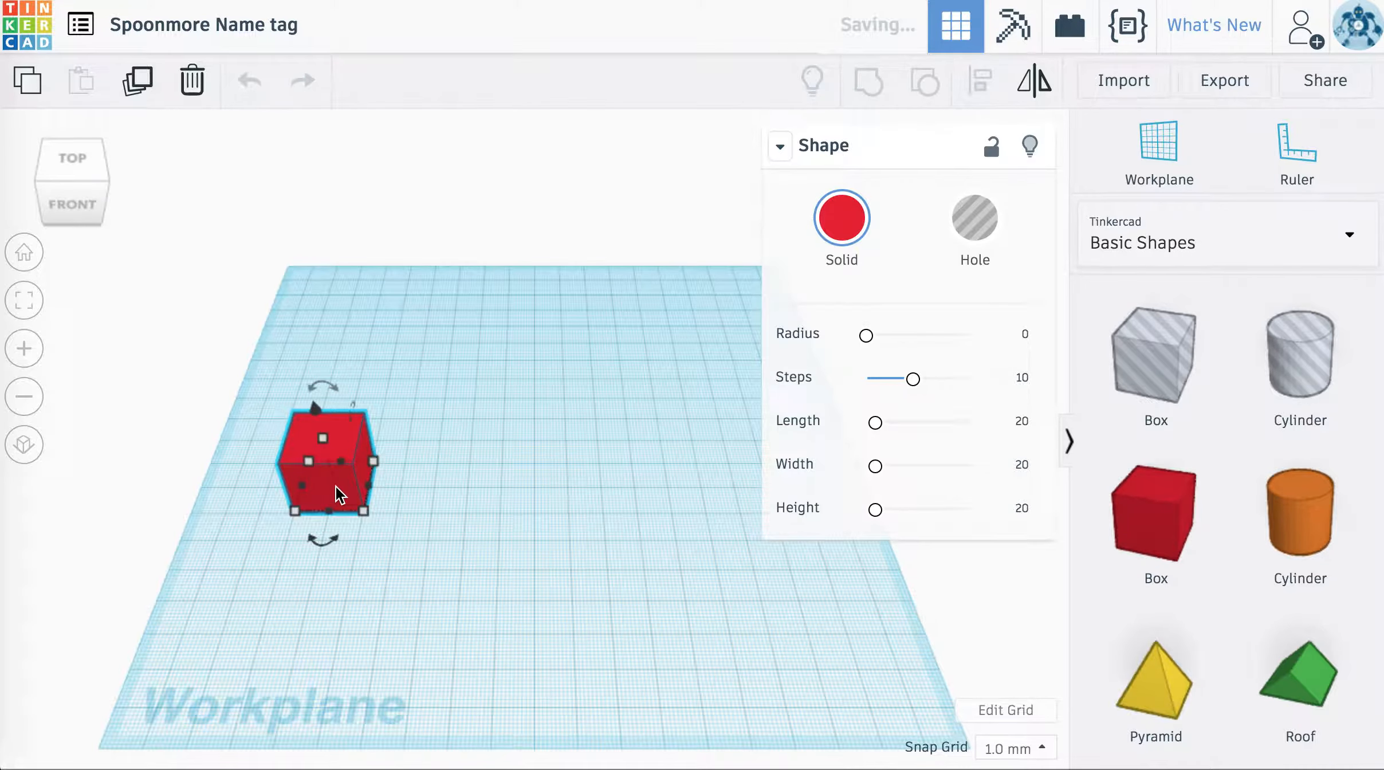
pyautogui.click(77, 197)
pyautogui.moveTo(77, 189)
pyautogui.mouseDown()
pyautogui.moveTo(77, 167)
pyautogui.moveTo(96, 198)
pyautogui.mouseUp()
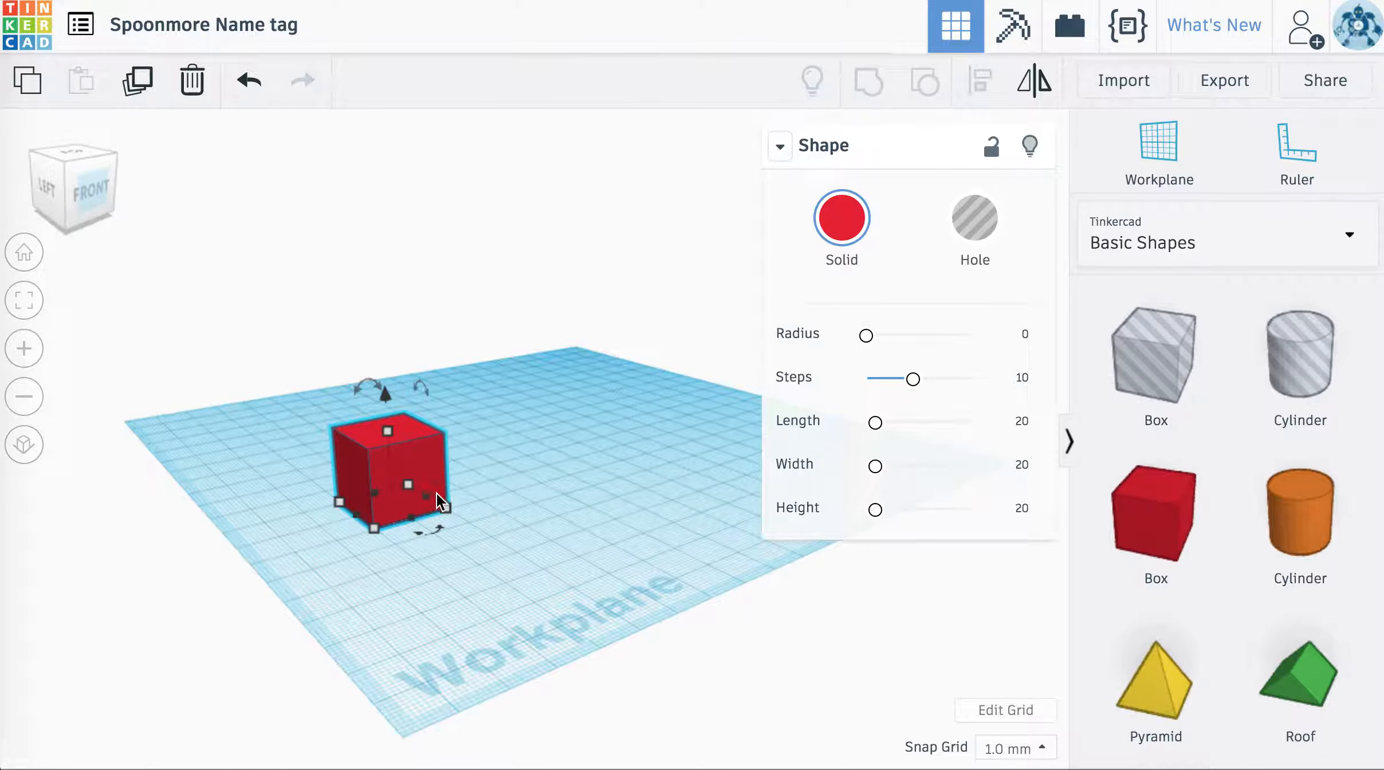
pyautogui.moveTo(447, 508)
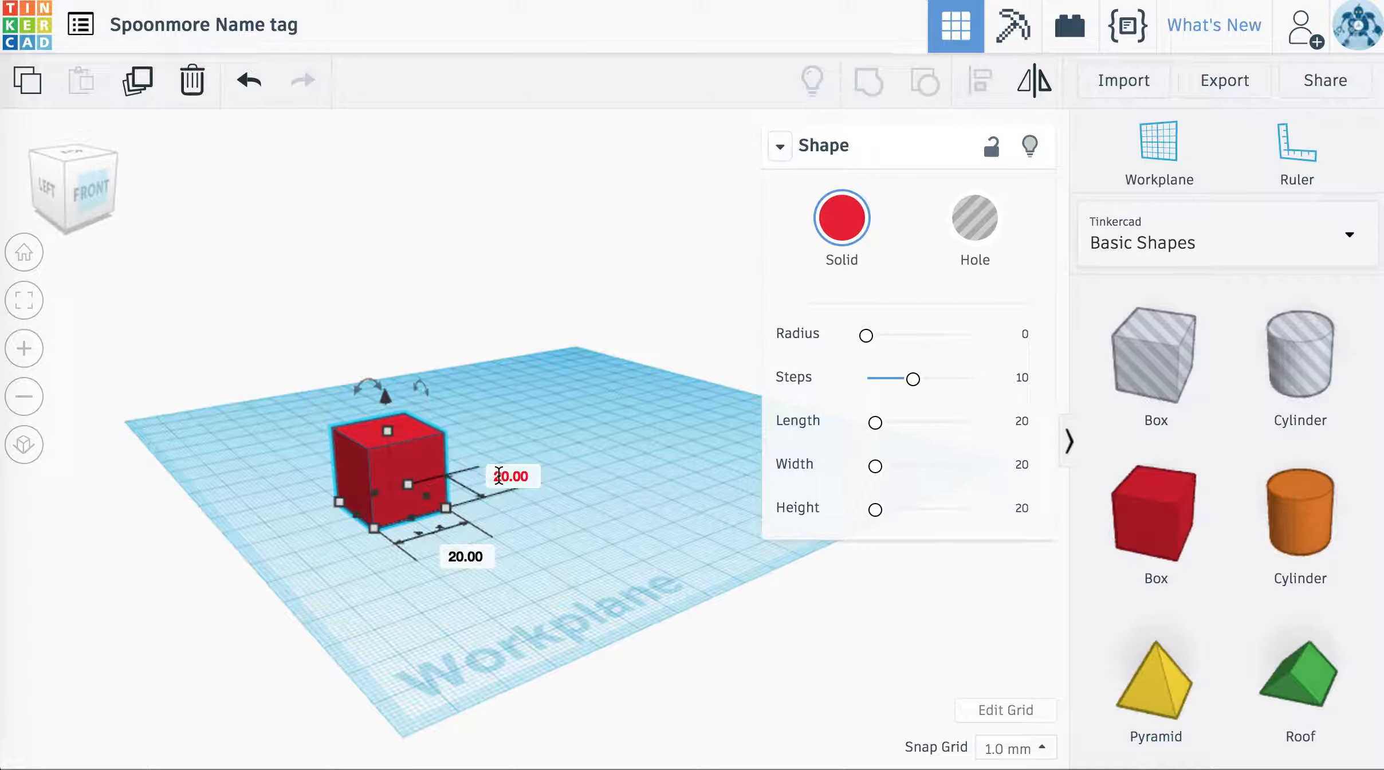
pyautogui.click(496, 476)
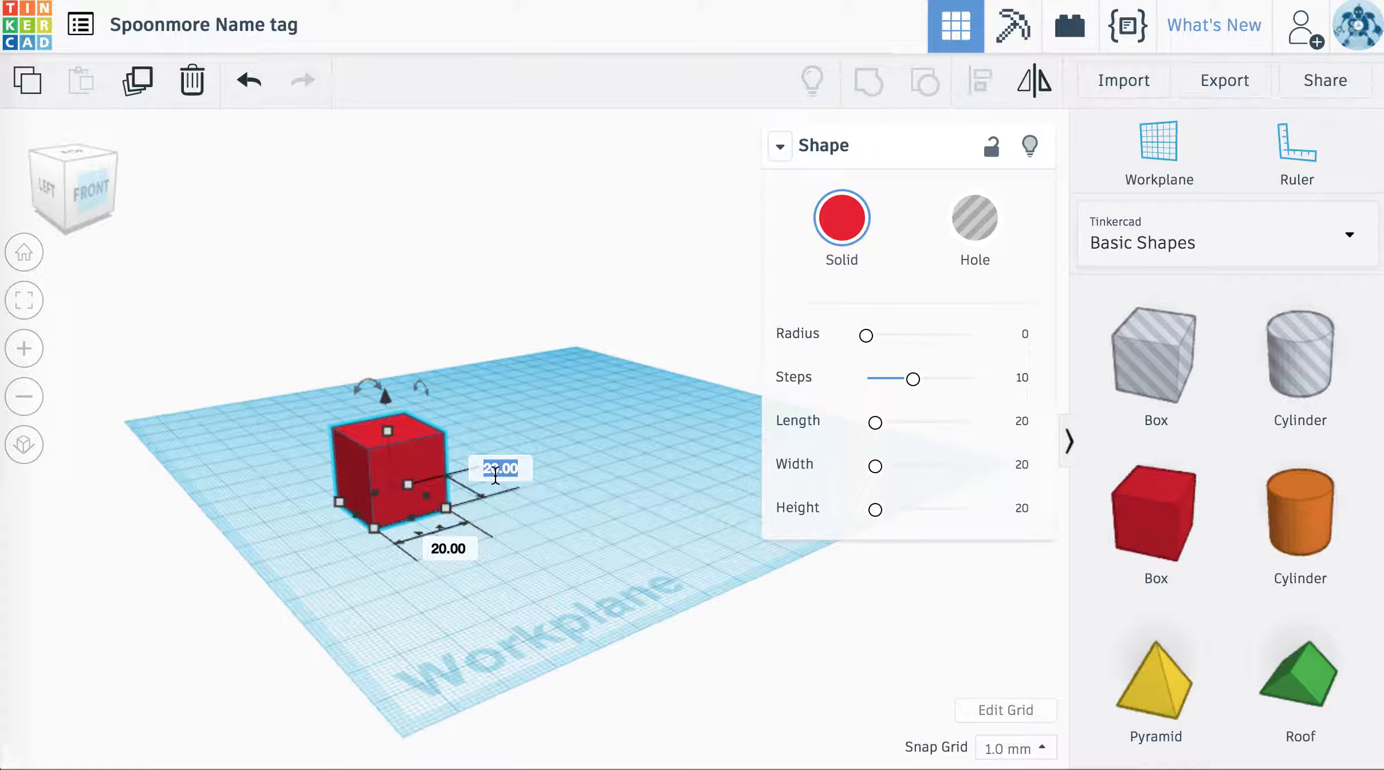
pyautogui.write('30')
pyautogui.press('Return')
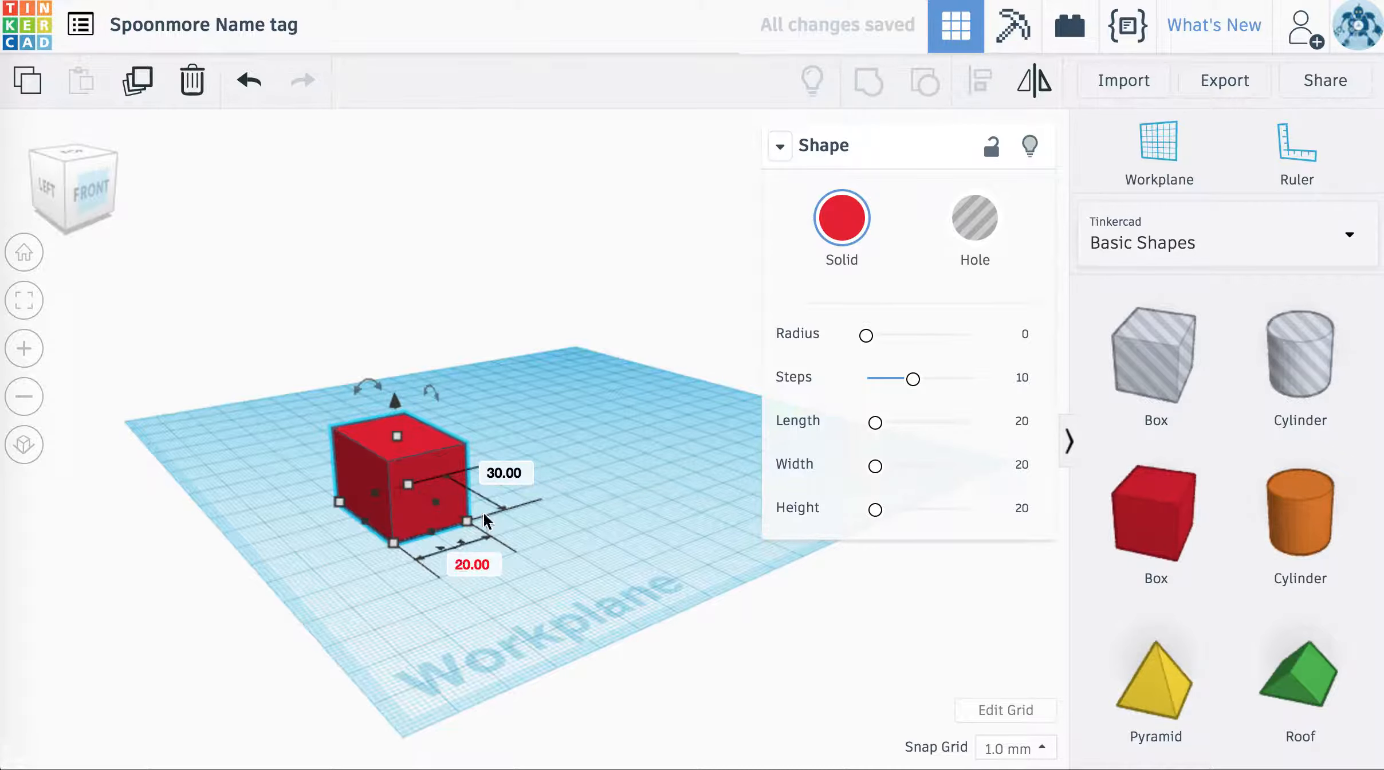
# Step: Set the box's side-to-side length to 70 mm
pyautogui.click(460, 563)
pyautogui.write('30')
pyautogui.press('Return')
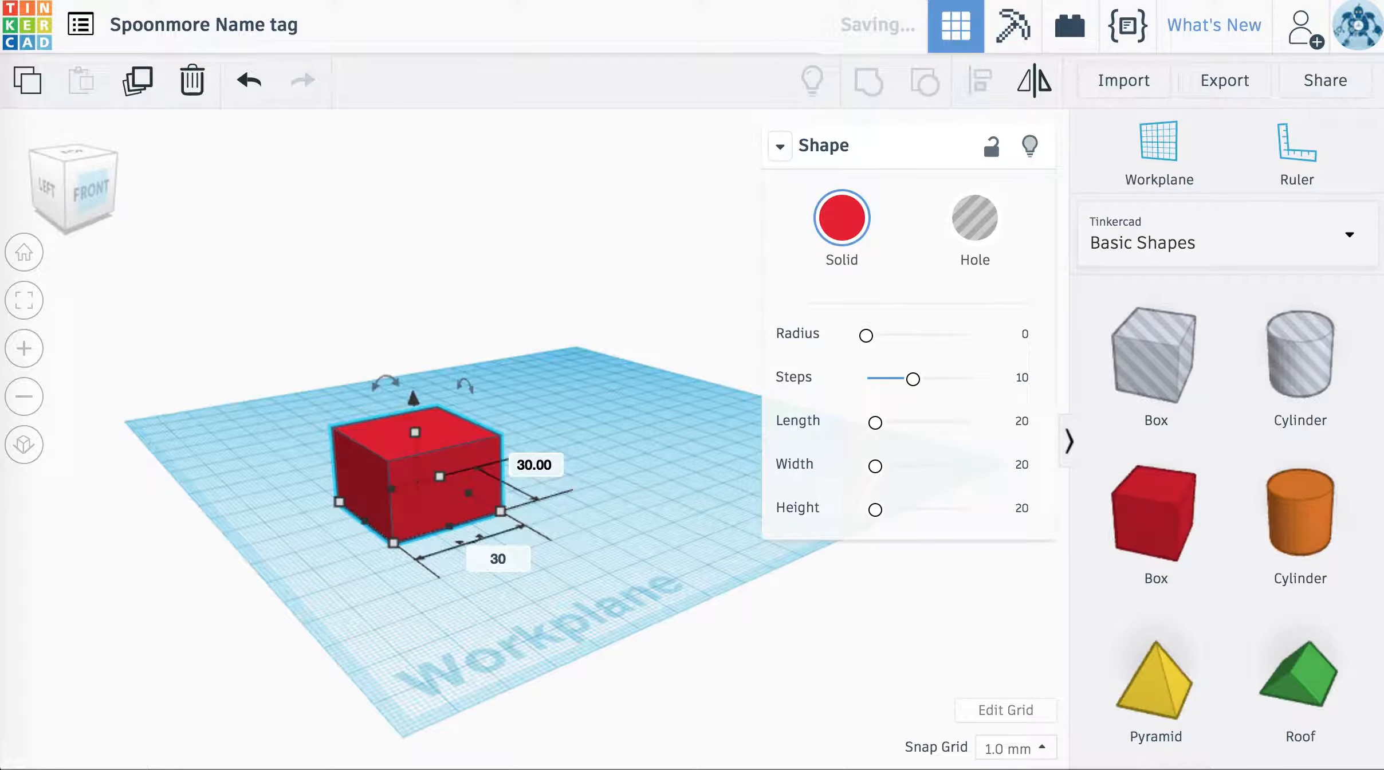
pyautogui.write('7')
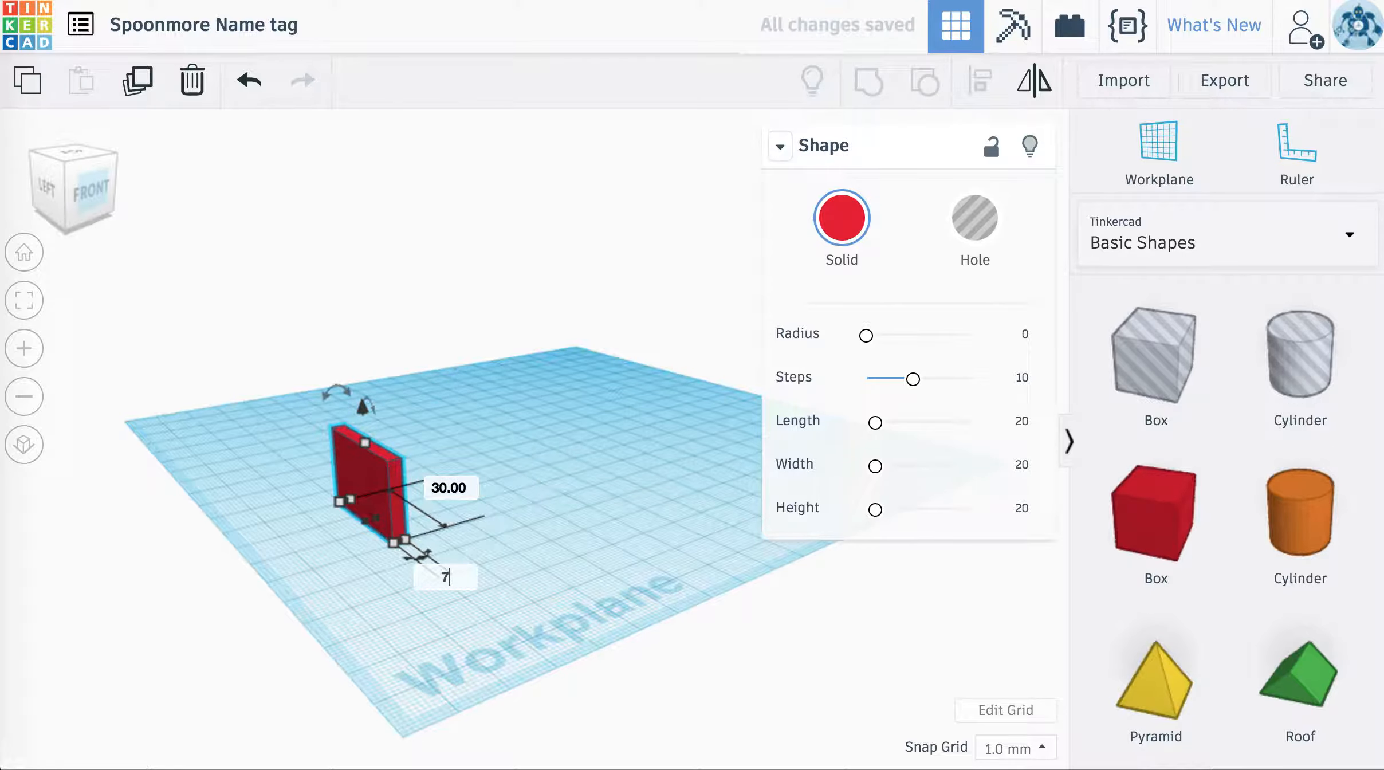
pyautogui.press('Return')
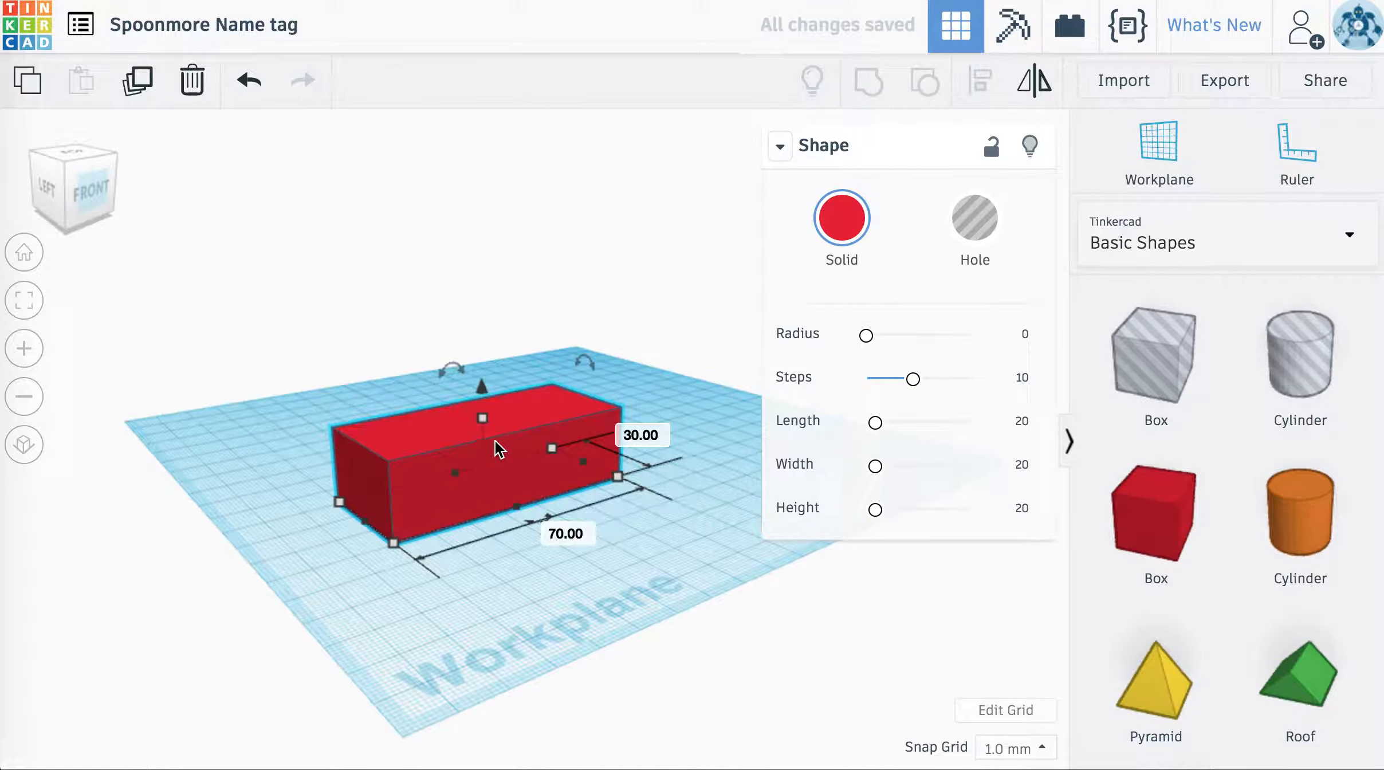
# Step: Set the box's height to 4 mm to form a thin base slab
pyautogui.moveTo(483, 420); pyautogui.dragTo(482, 473)
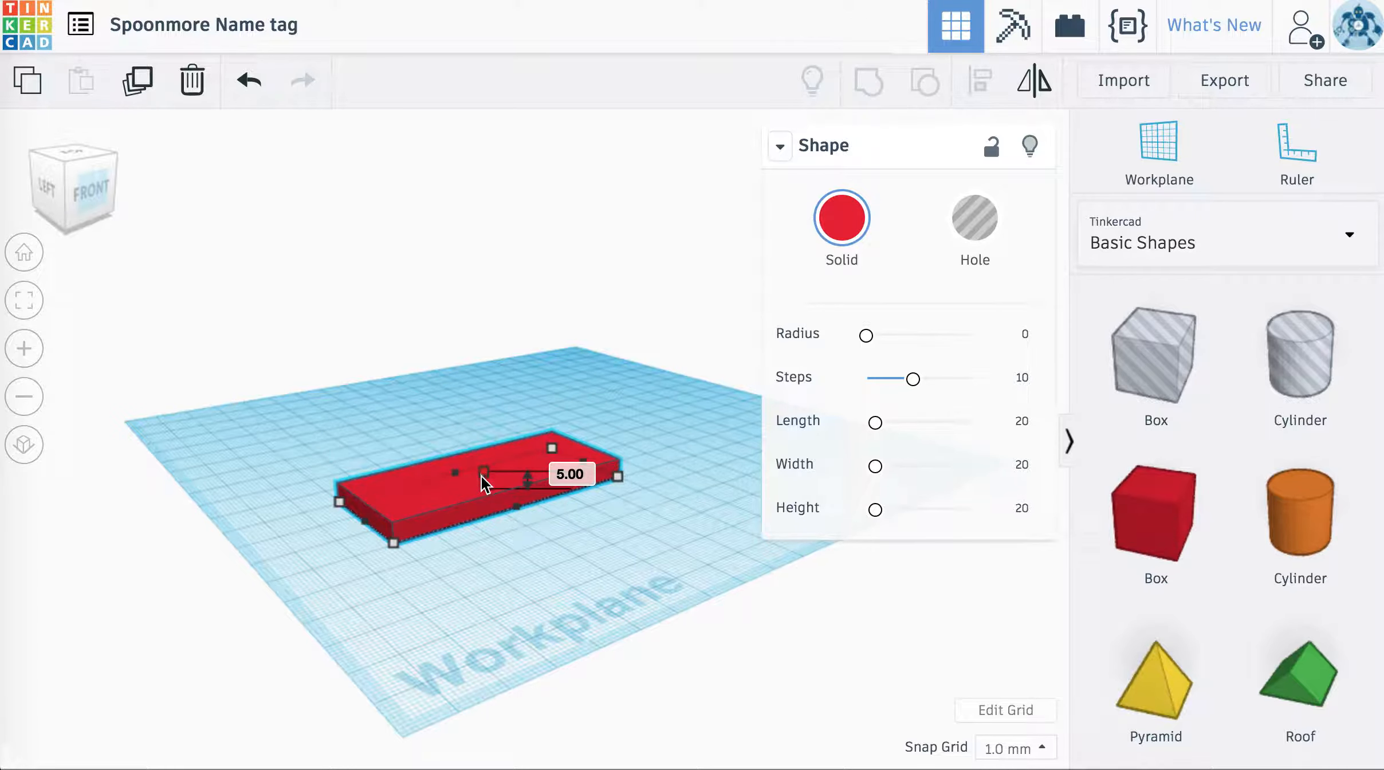
pyautogui.moveTo(489, 433); pyautogui.dragTo(483, 365)
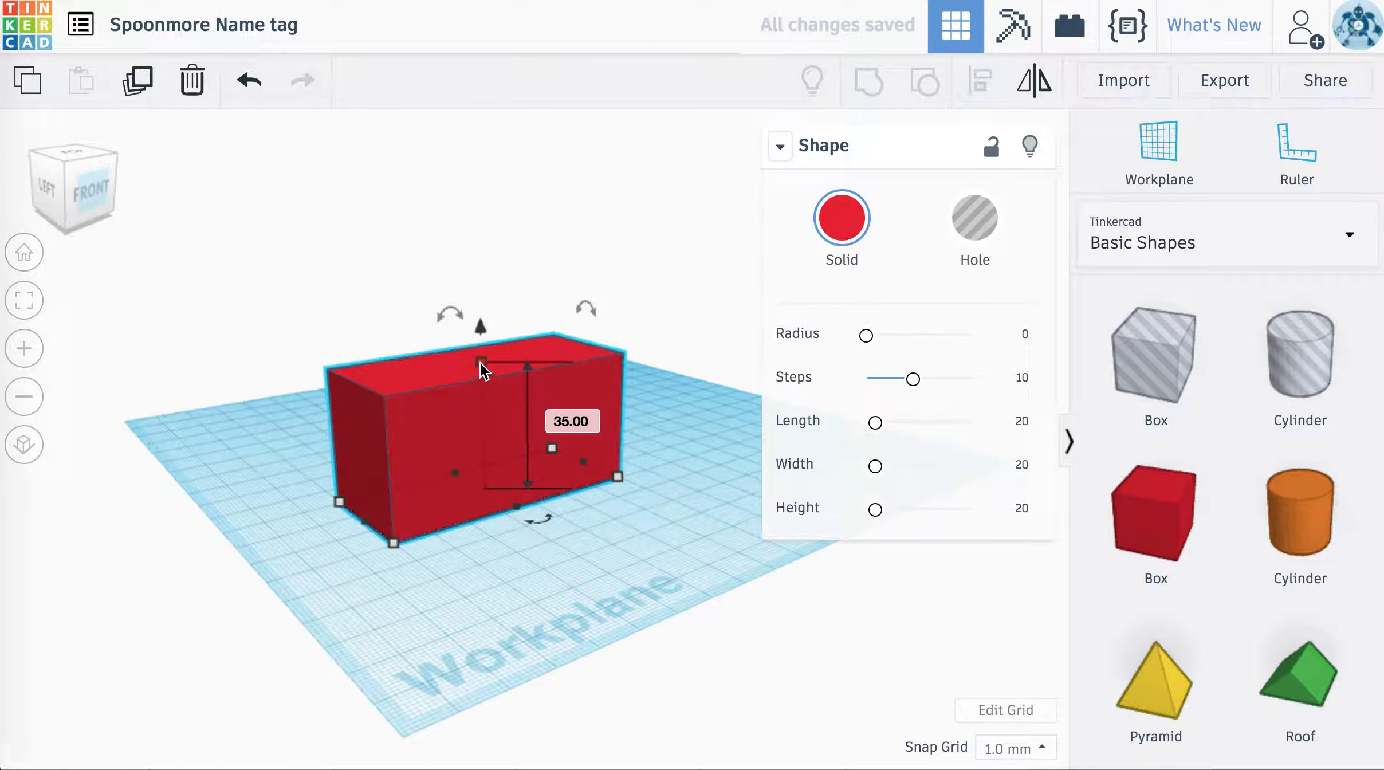
pyautogui.click(573, 422)
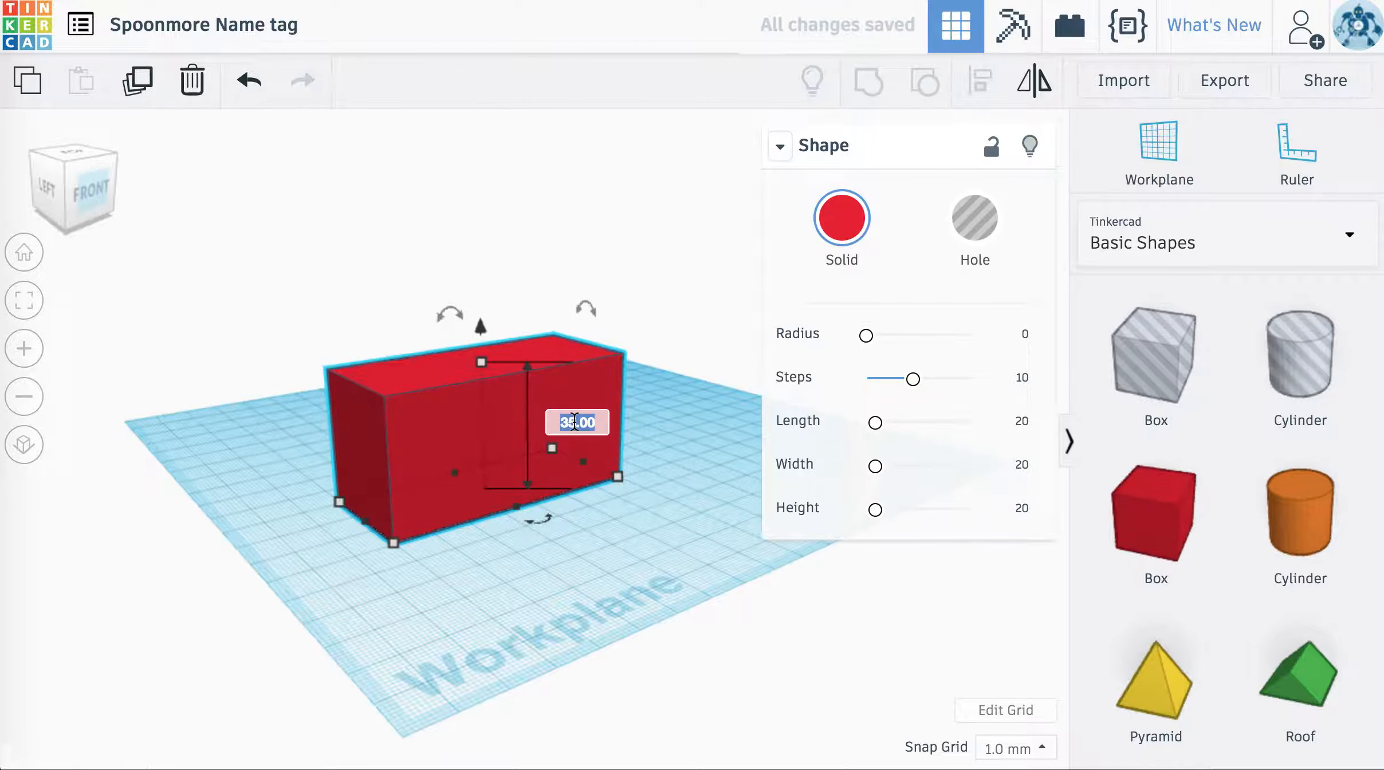
pyautogui.write('4')
pyautogui.press('Return')
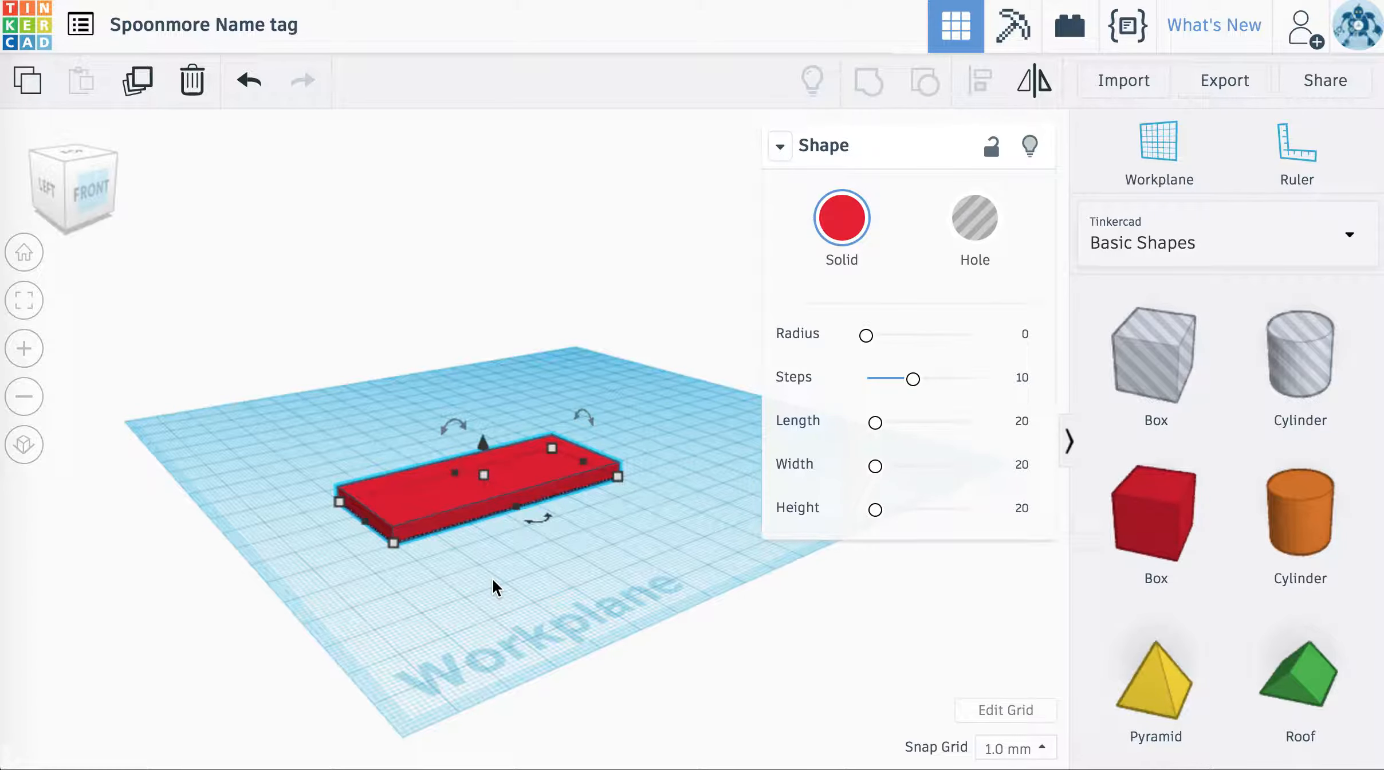
# Step: Duplicate the base slab and move the copy back so it sits behind the original
pyautogui.moveTo(530, 575); pyautogui.dragTo(448, 536, button='right')
pyautogui.moveTo(88, 207)
pyautogui.mouseDown()
pyautogui.moveTo(73, 211)
pyautogui.moveTo(89, 219)
pyautogui.mouseUp()
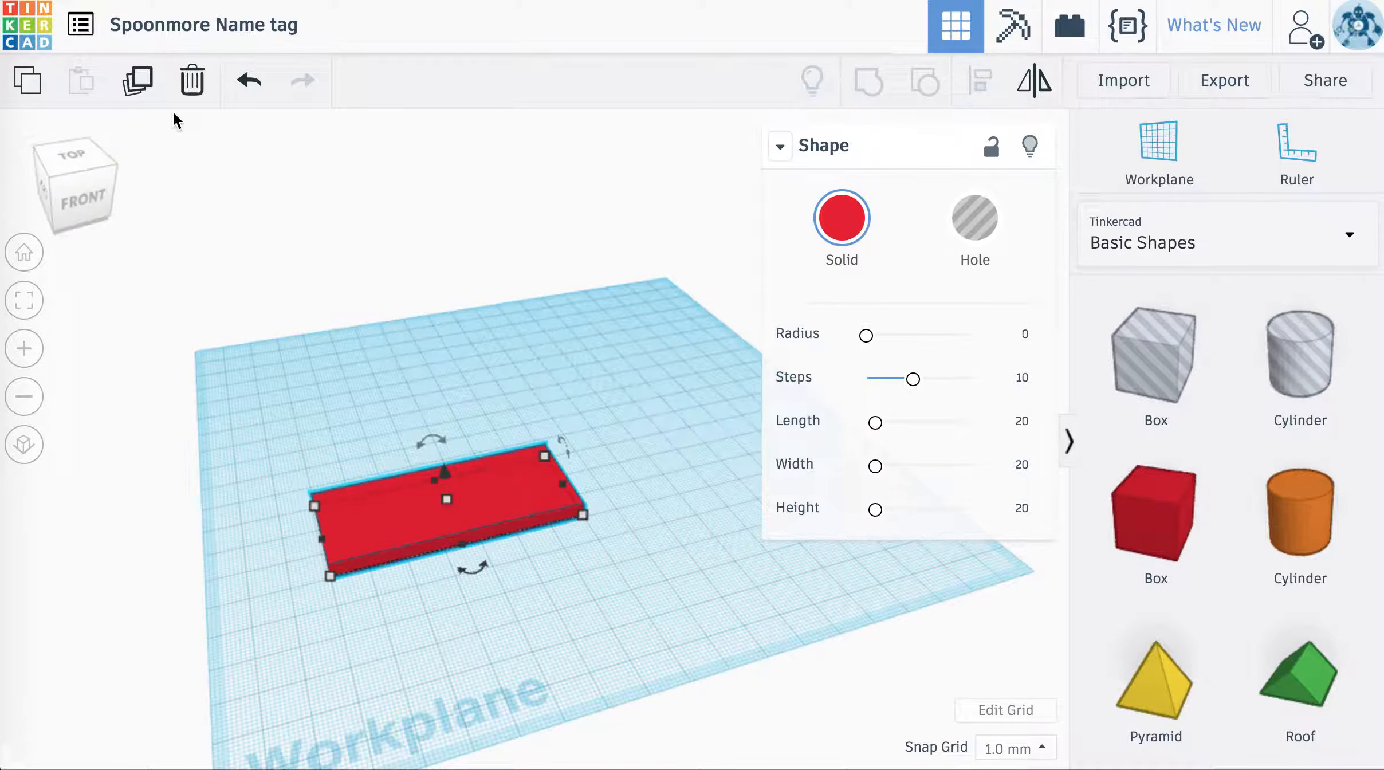
pyautogui.click(138, 90)
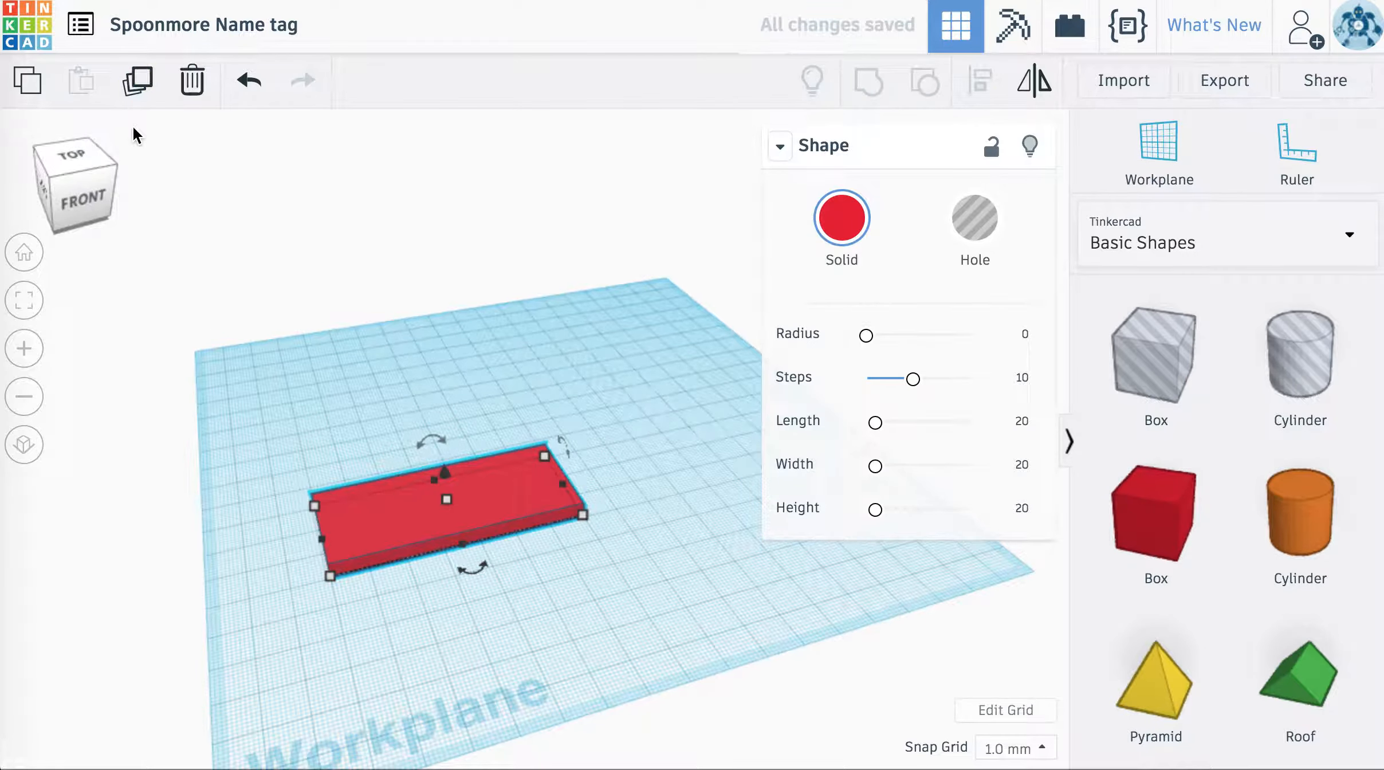
pyautogui.click(139, 91)
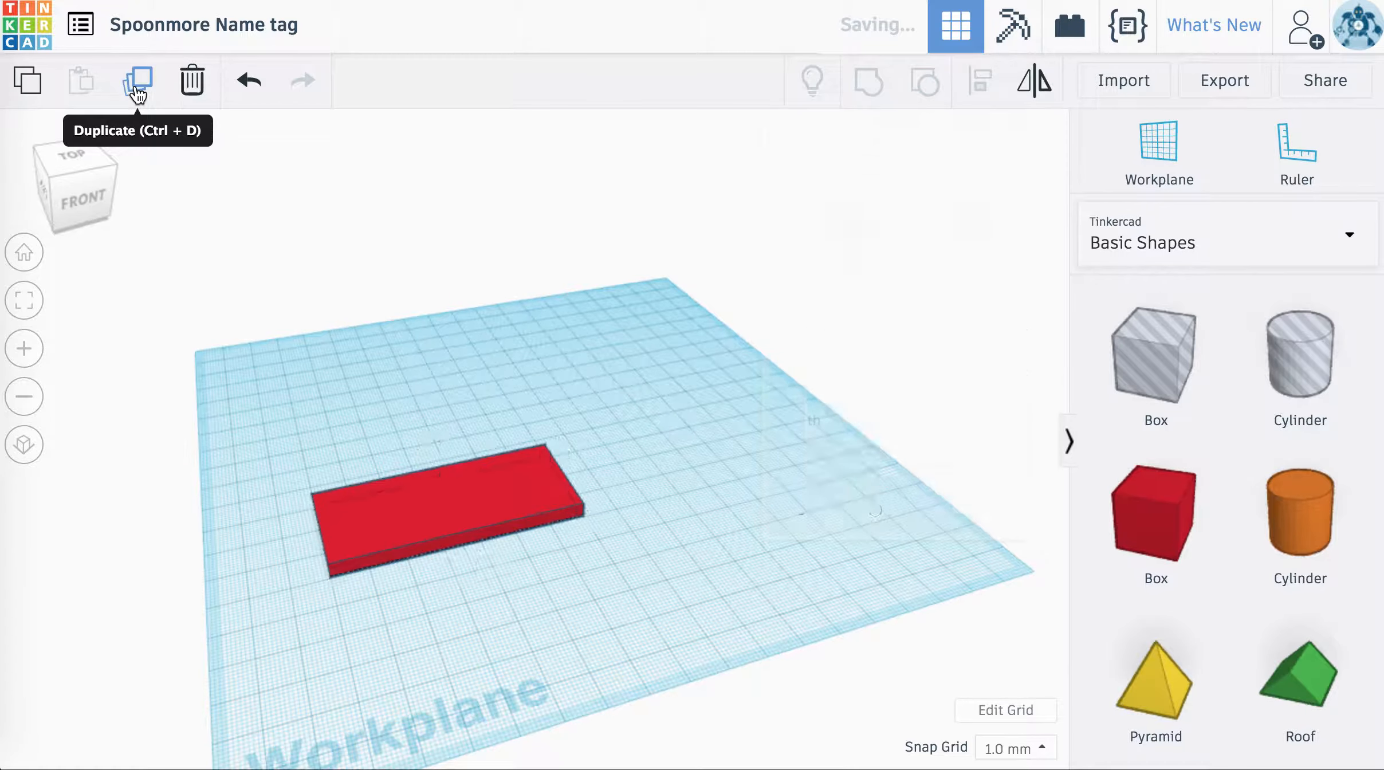
pyautogui.moveTo(404, 499); pyautogui.dragTo(392, 423)
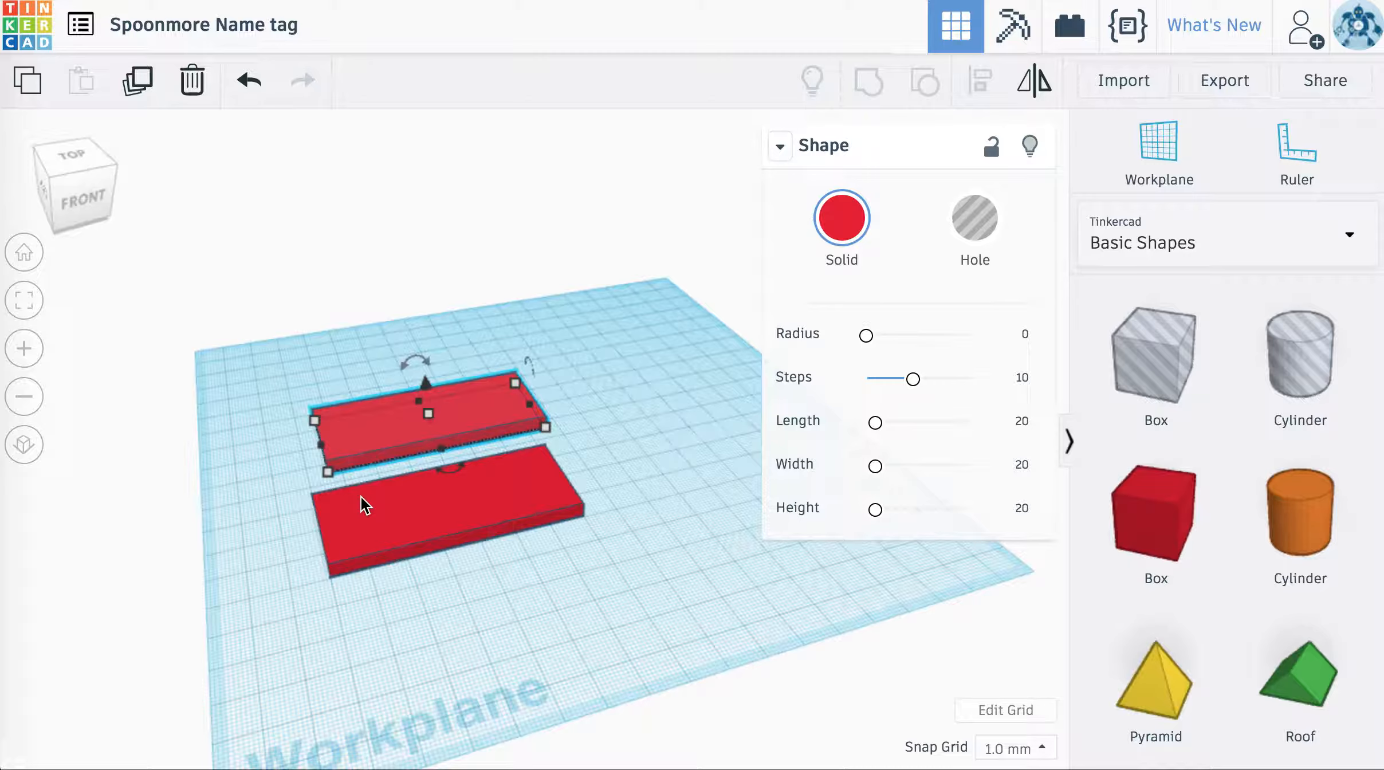
# Step: Resize the rear copy of the slab to 66 mm long and 26 mm deep
pyautogui.click(372, 521)
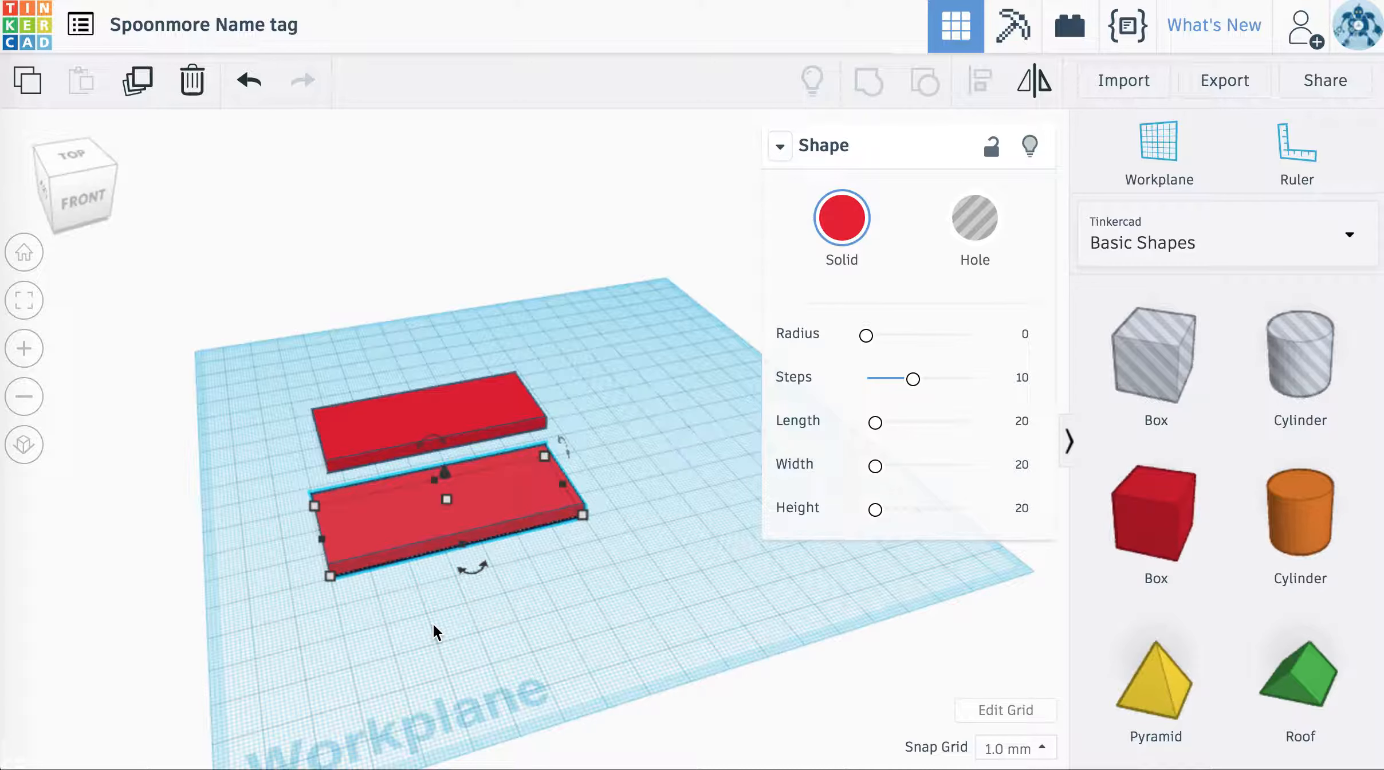
pyautogui.click(402, 422)
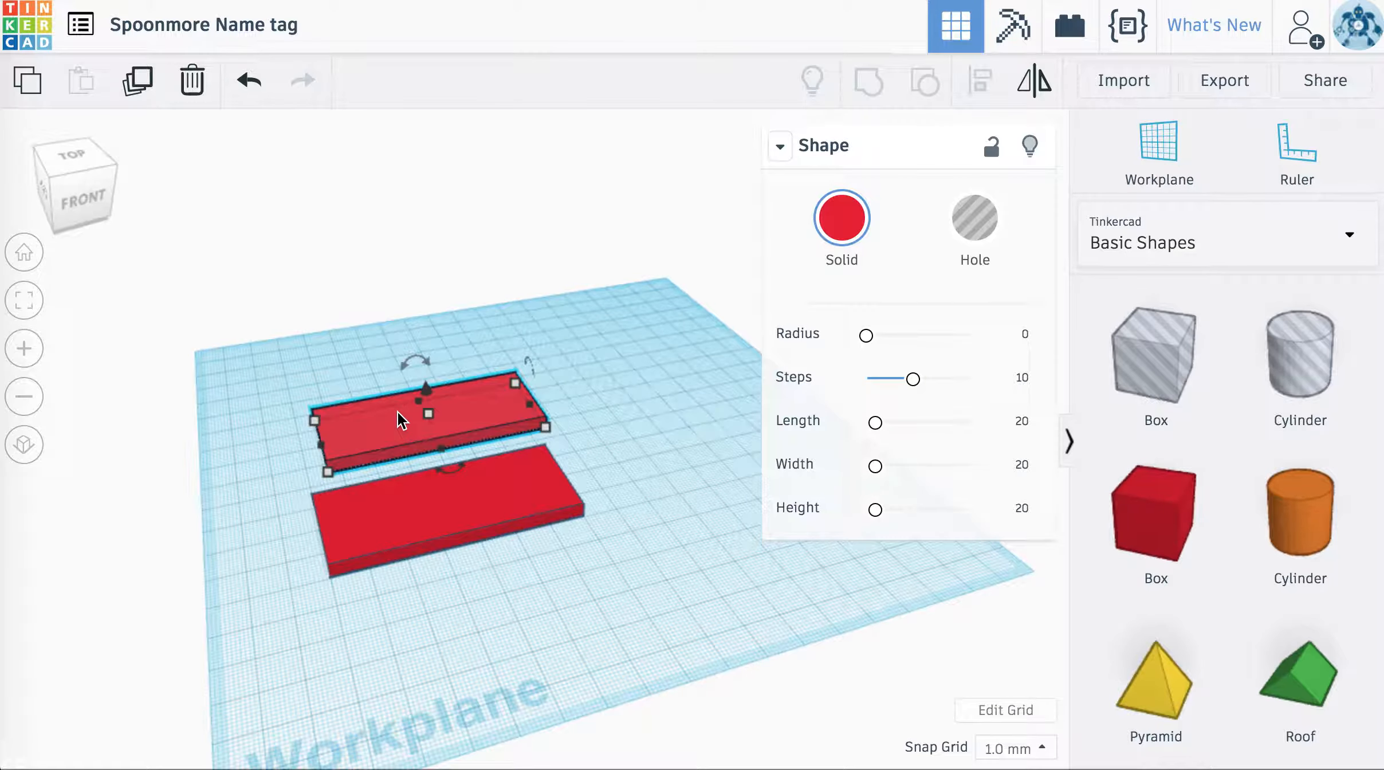
pyautogui.moveTo(328, 473)
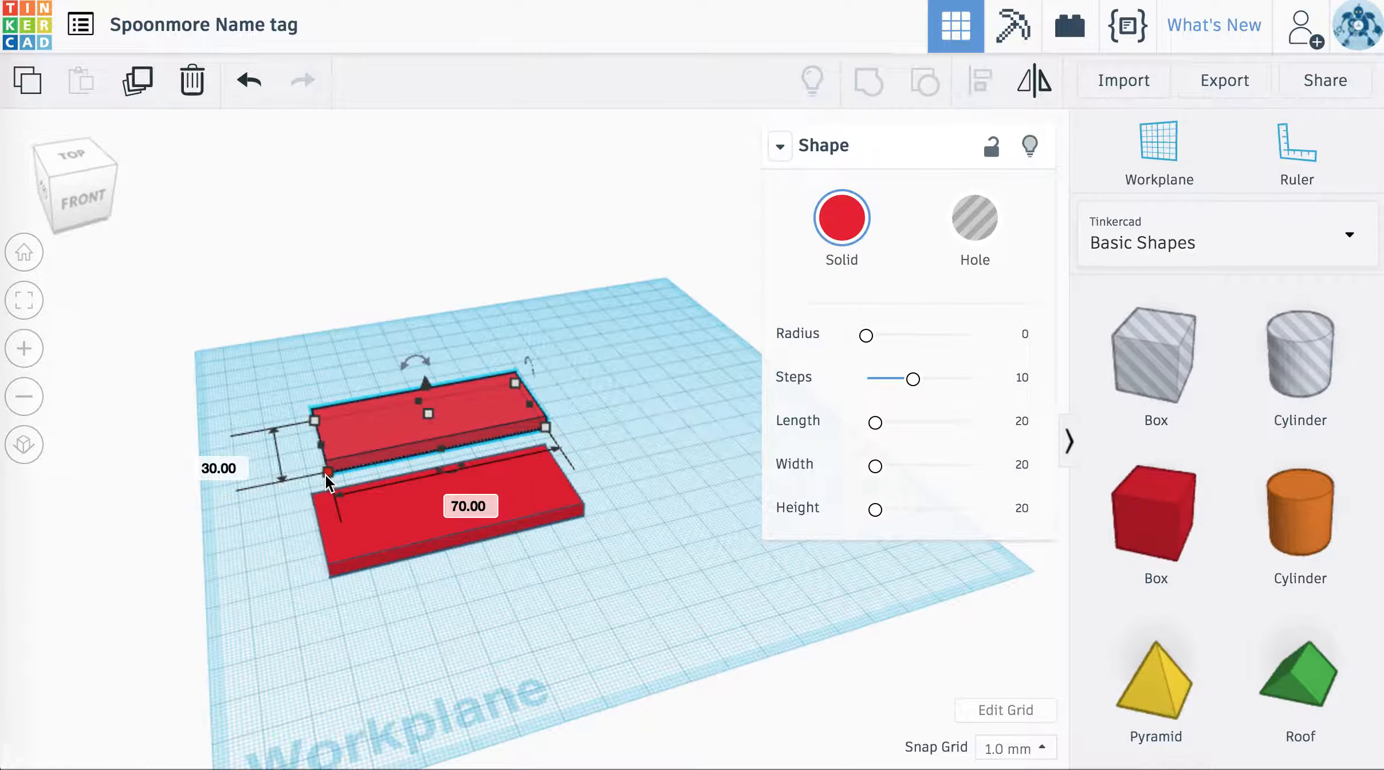
pyautogui.click(220, 465)
pyautogui.write('26')
pyautogui.press('Return')
pyautogui.click(453, 491)
pyautogui.write('66')
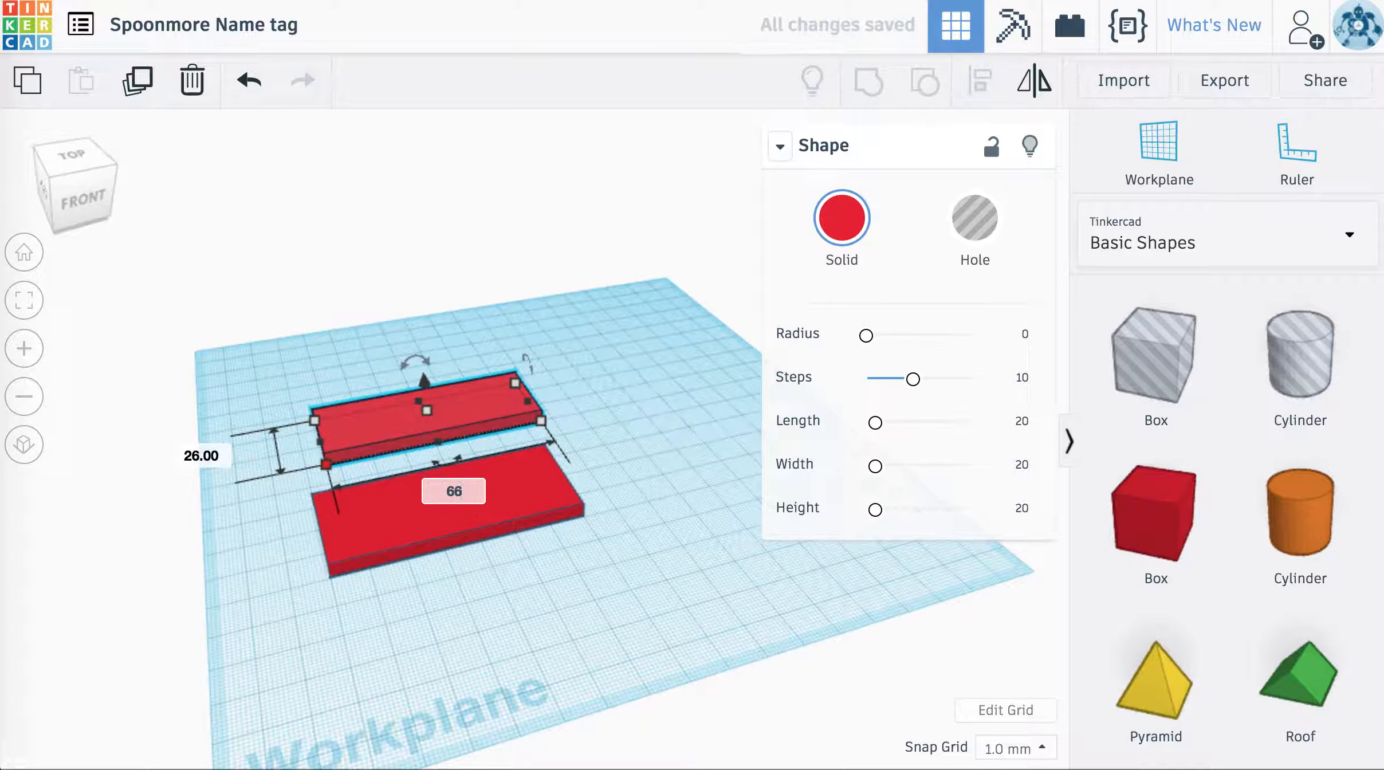
pyautogui.press('Return')
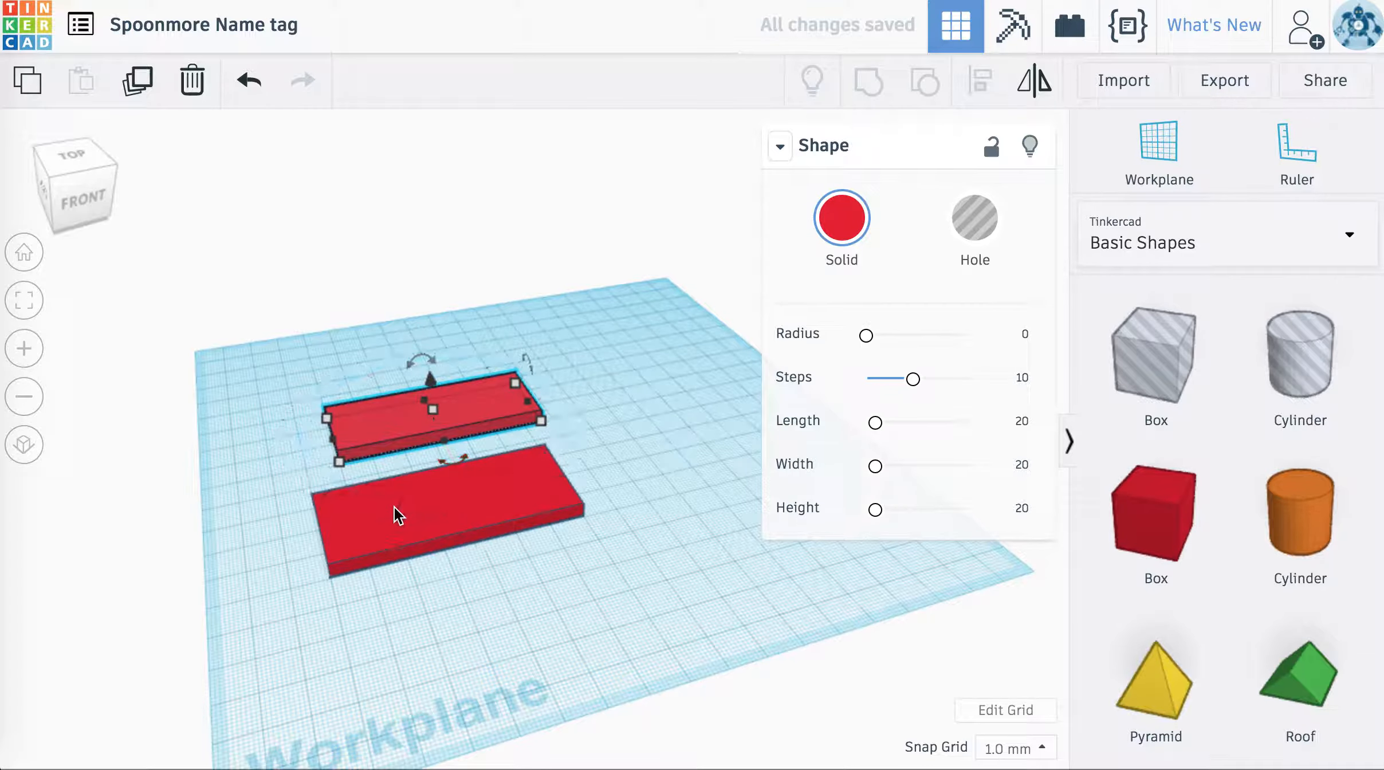
# Step: Raise the smaller rear slab 2 mm above the workplane
pyautogui.moveTo(384, 513); pyautogui.dragTo(504, 550, button='right')
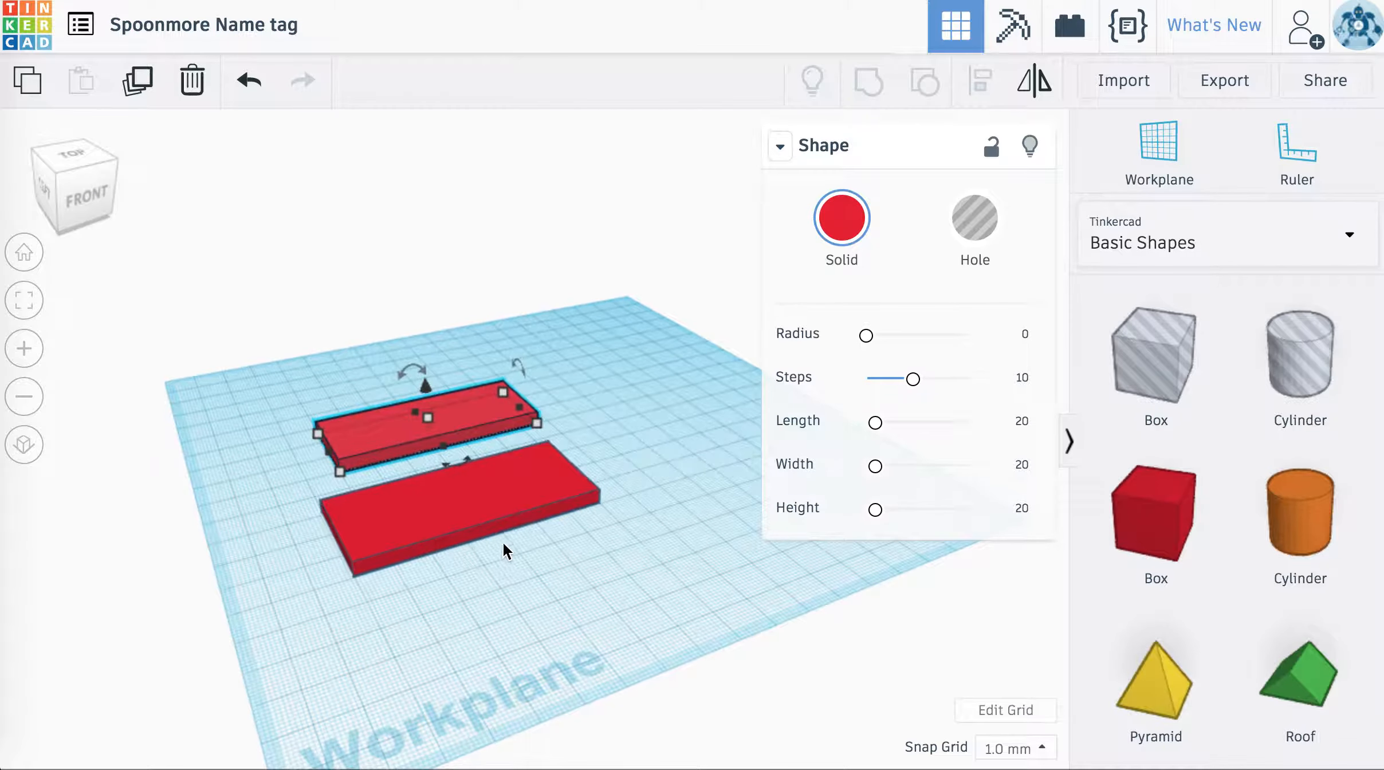
pyautogui.click(470, 498)
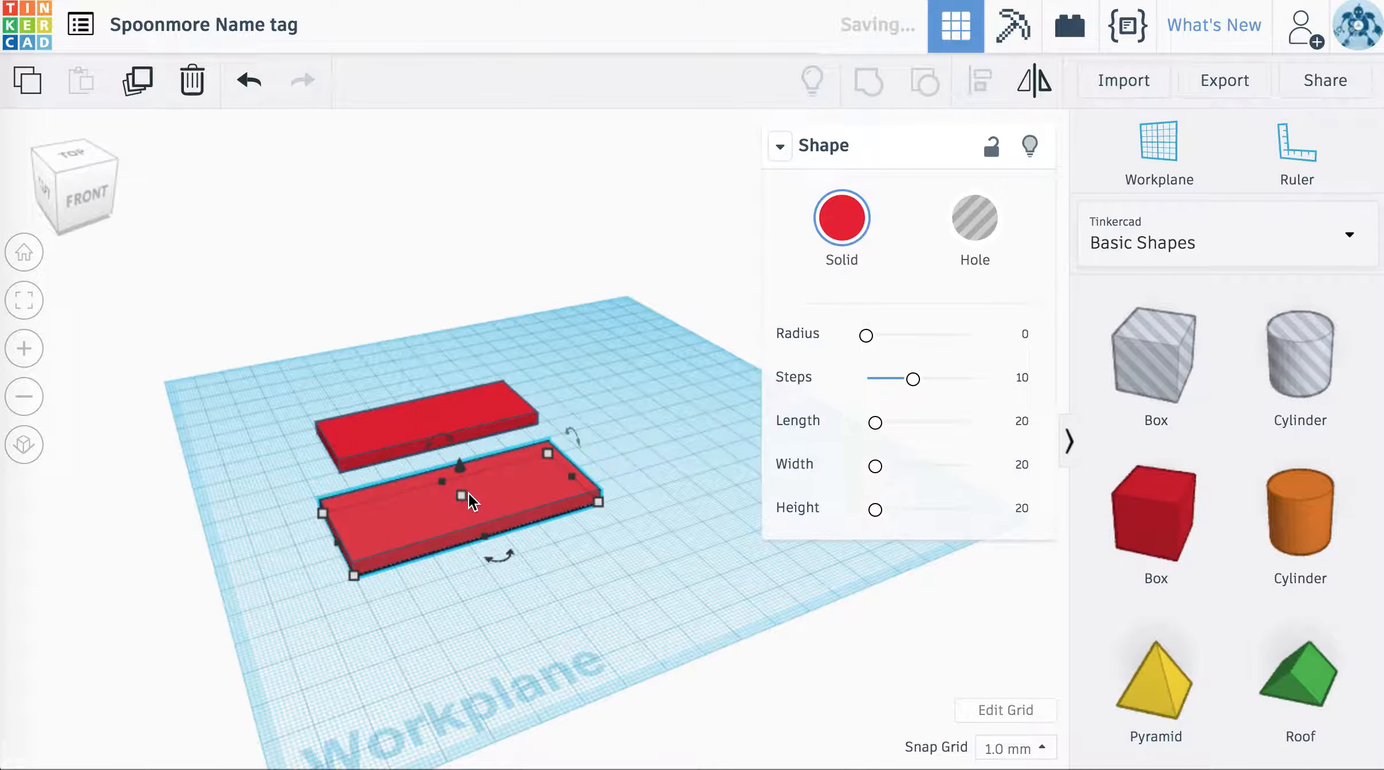
pyautogui.click(481, 410)
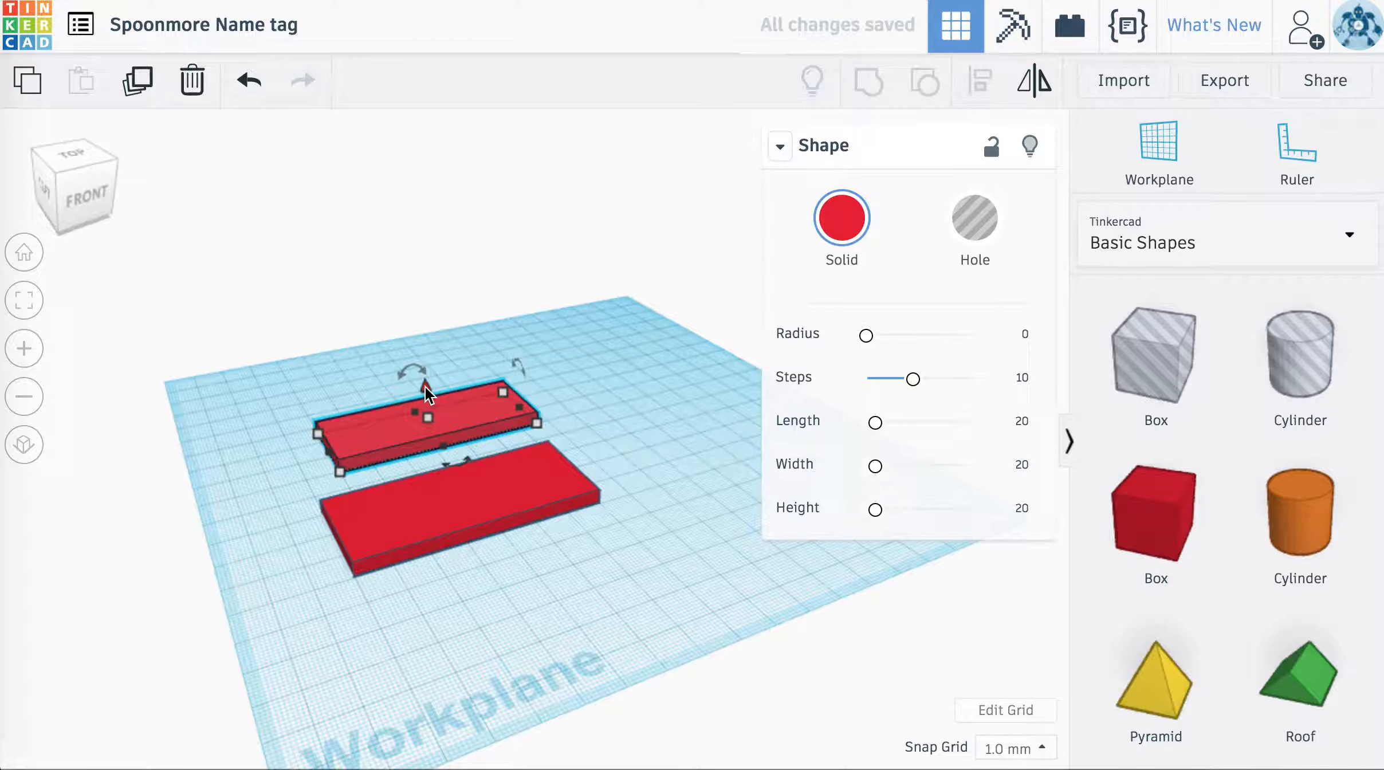
pyautogui.moveTo(426, 393); pyautogui.dragTo(430, 389)
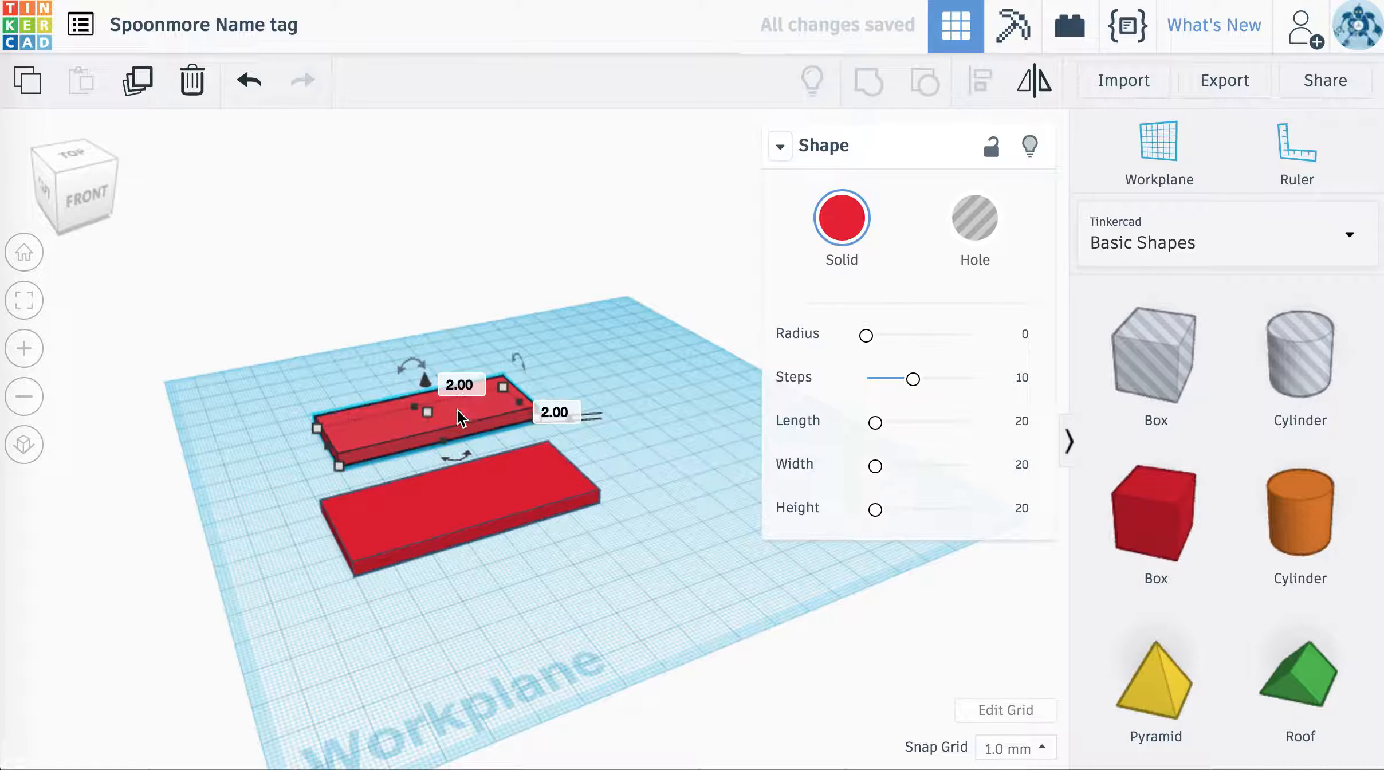
# Step: Turn the raised smaller slab into a hole, and select the larger solid slab
pyautogui.moveTo(303, 501); pyautogui.dragTo(473, 454, button='right')
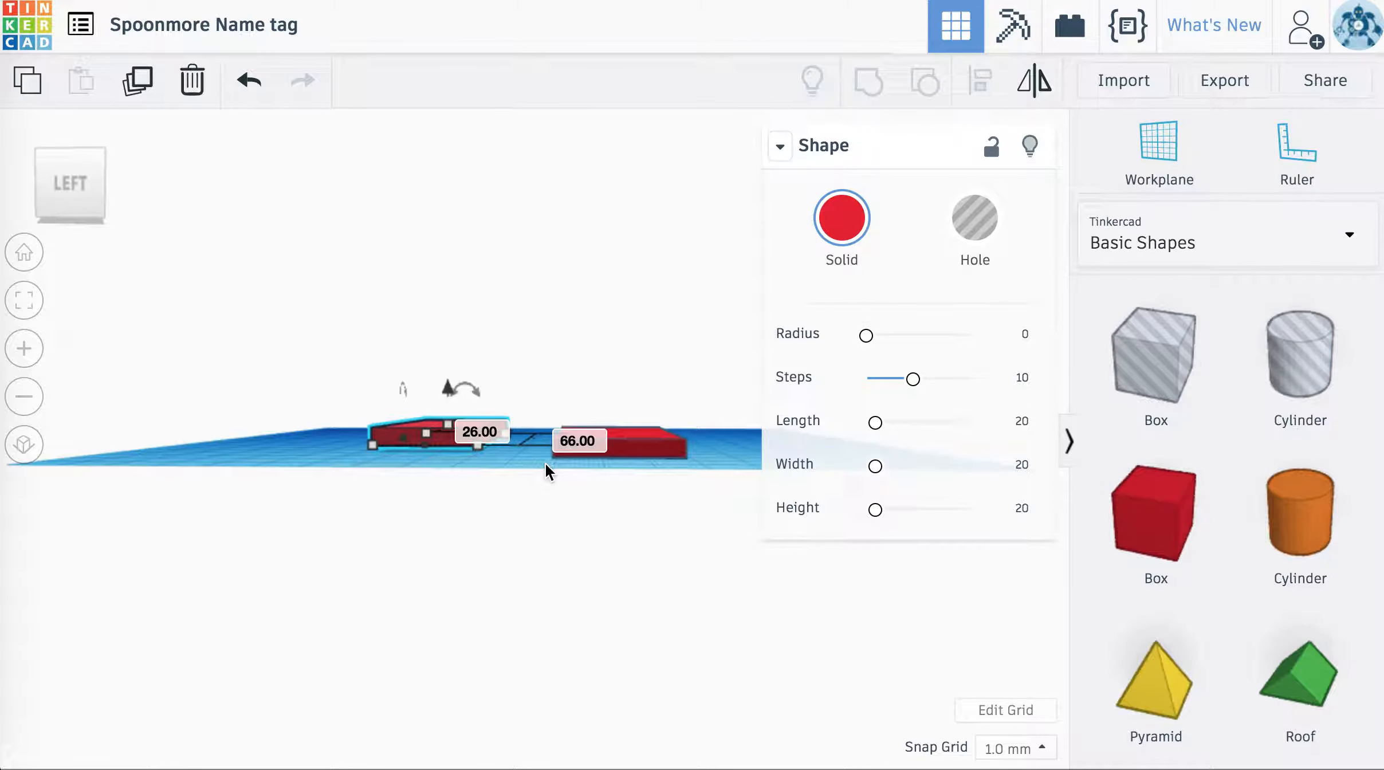
pyautogui.moveTo(572, 465); pyautogui.dragTo(272, 531, button='right')
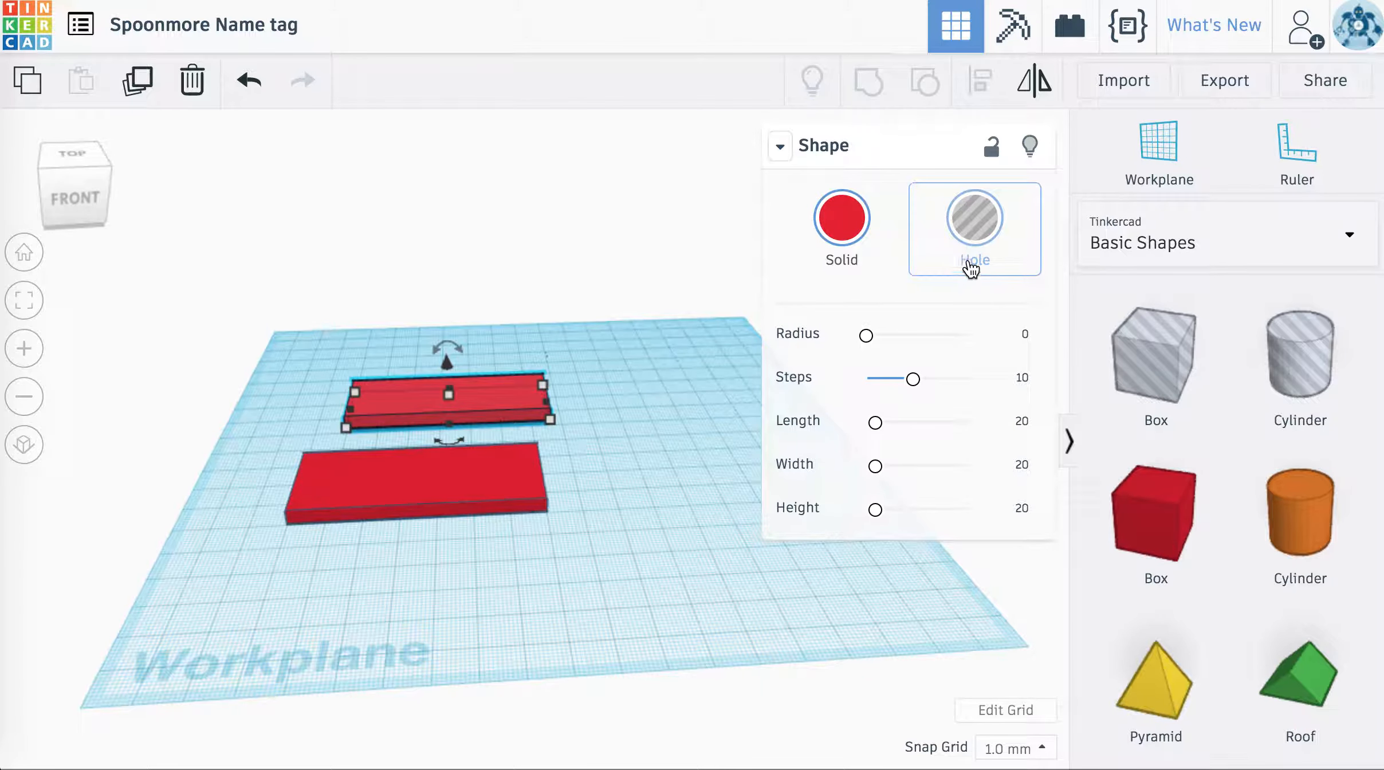
pyautogui.click(983, 229)
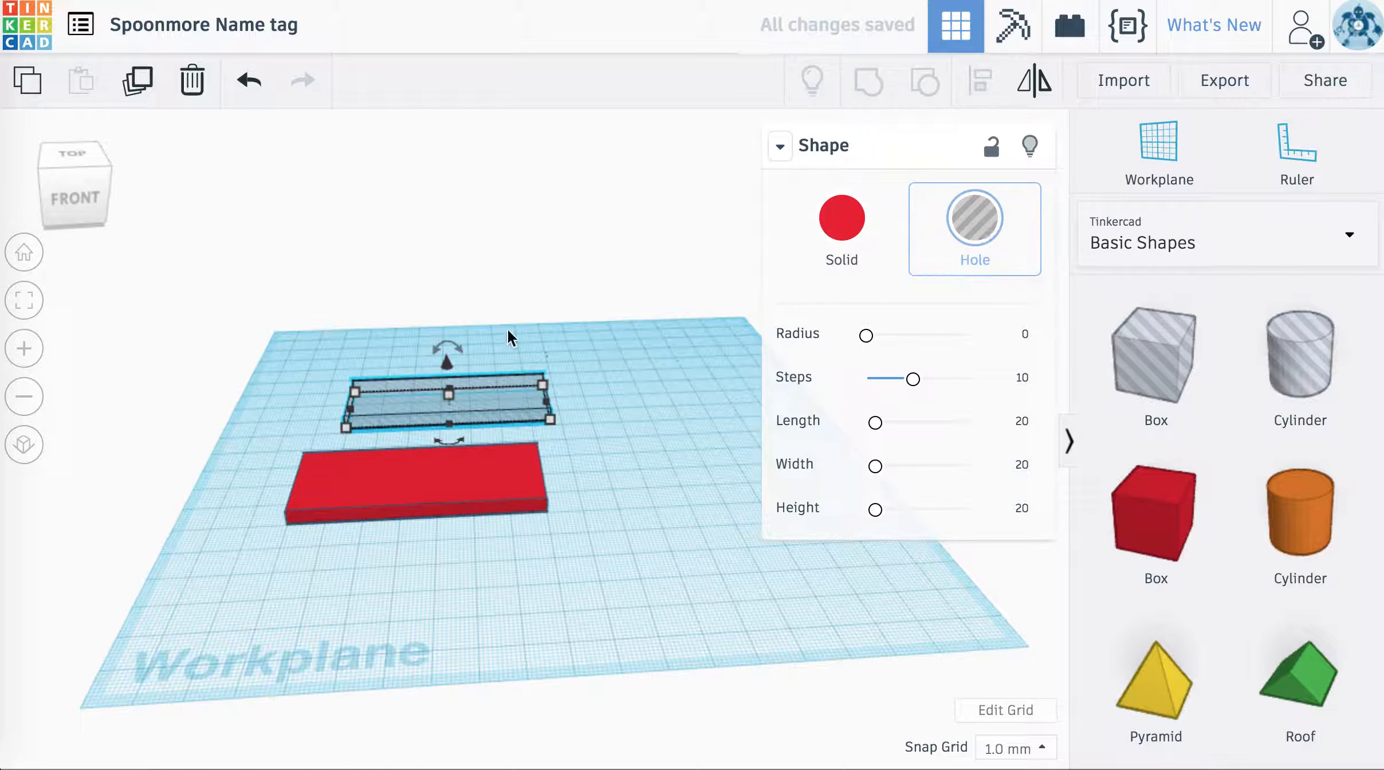
pyautogui.click(433, 481)
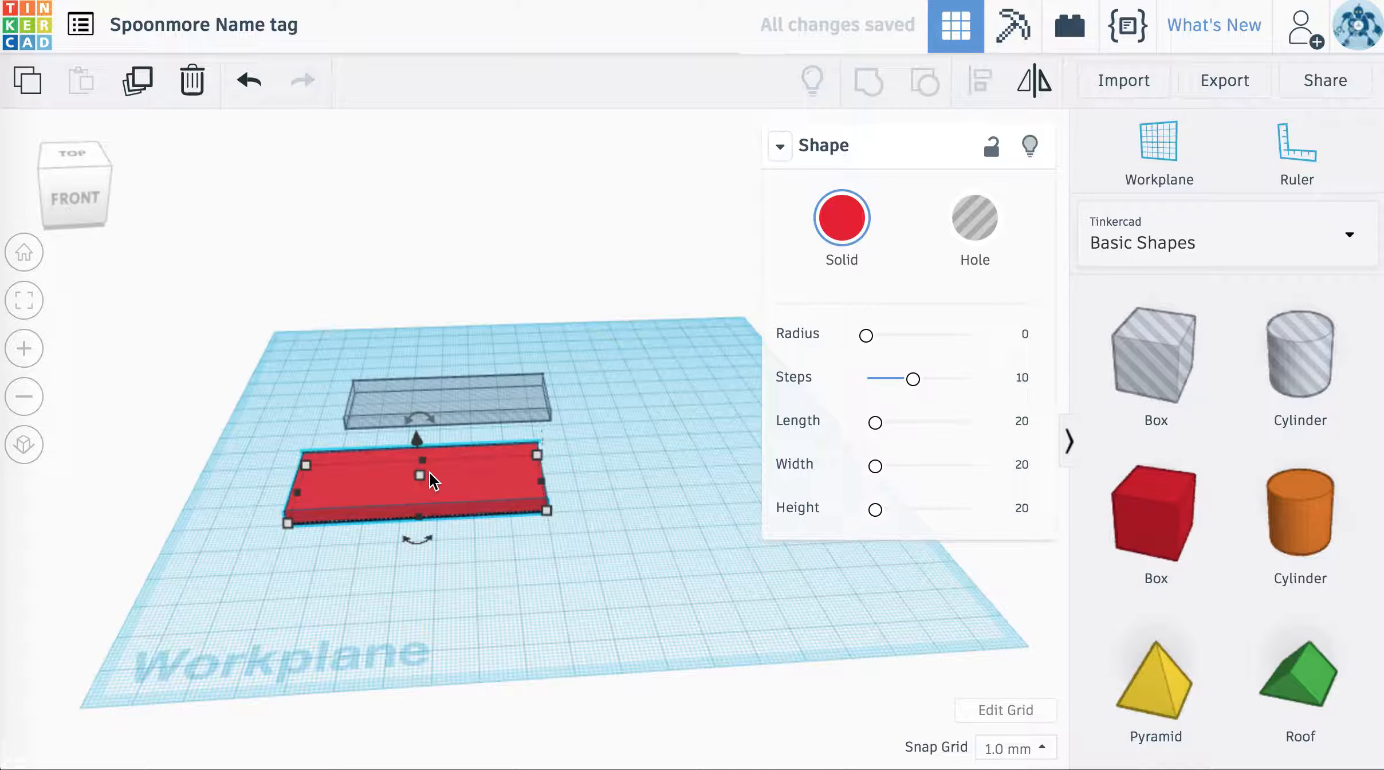
# Step: Align the smaller hole slab with the larger solid slab, centring them in both length and depth
pyautogui.keyDown('shift'); pyautogui.click(495, 410); pyautogui.keyUp('shift')
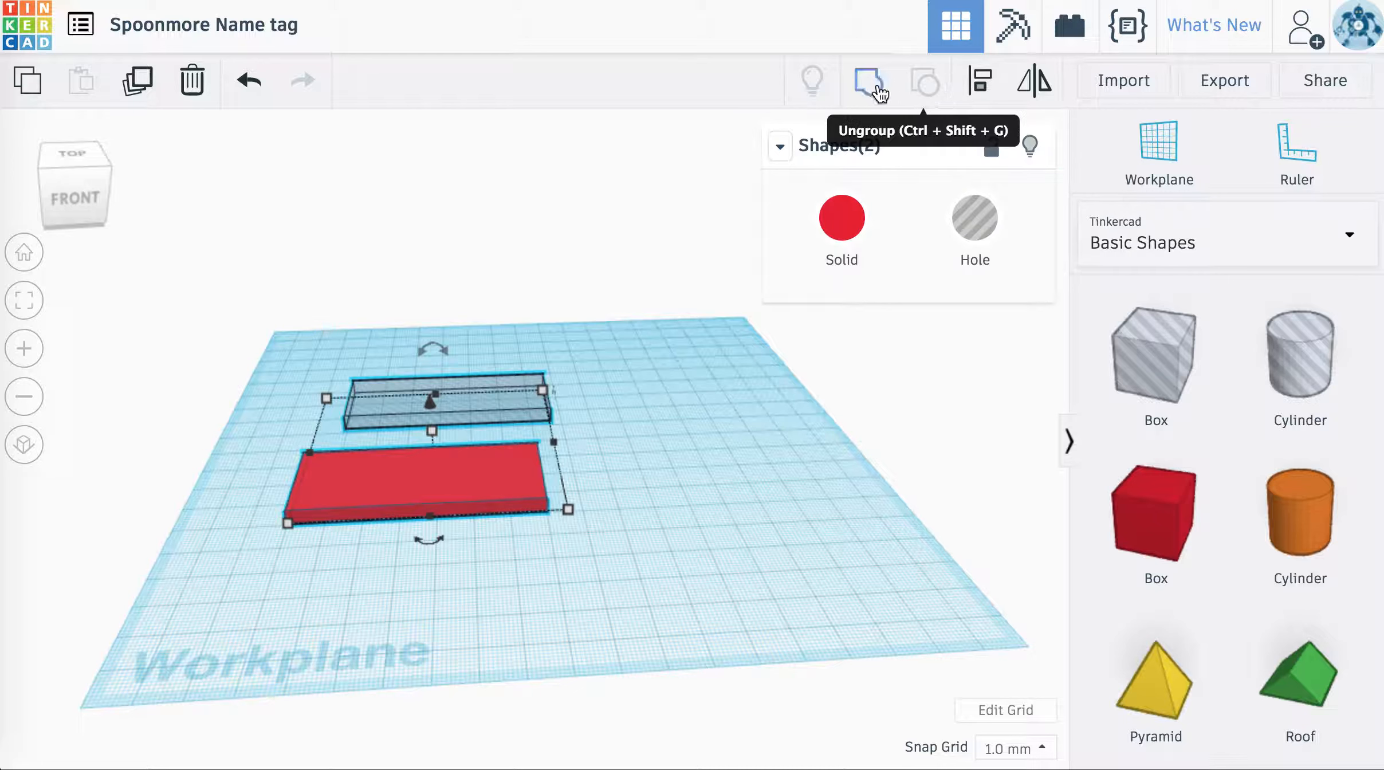
pyautogui.click(983, 90)
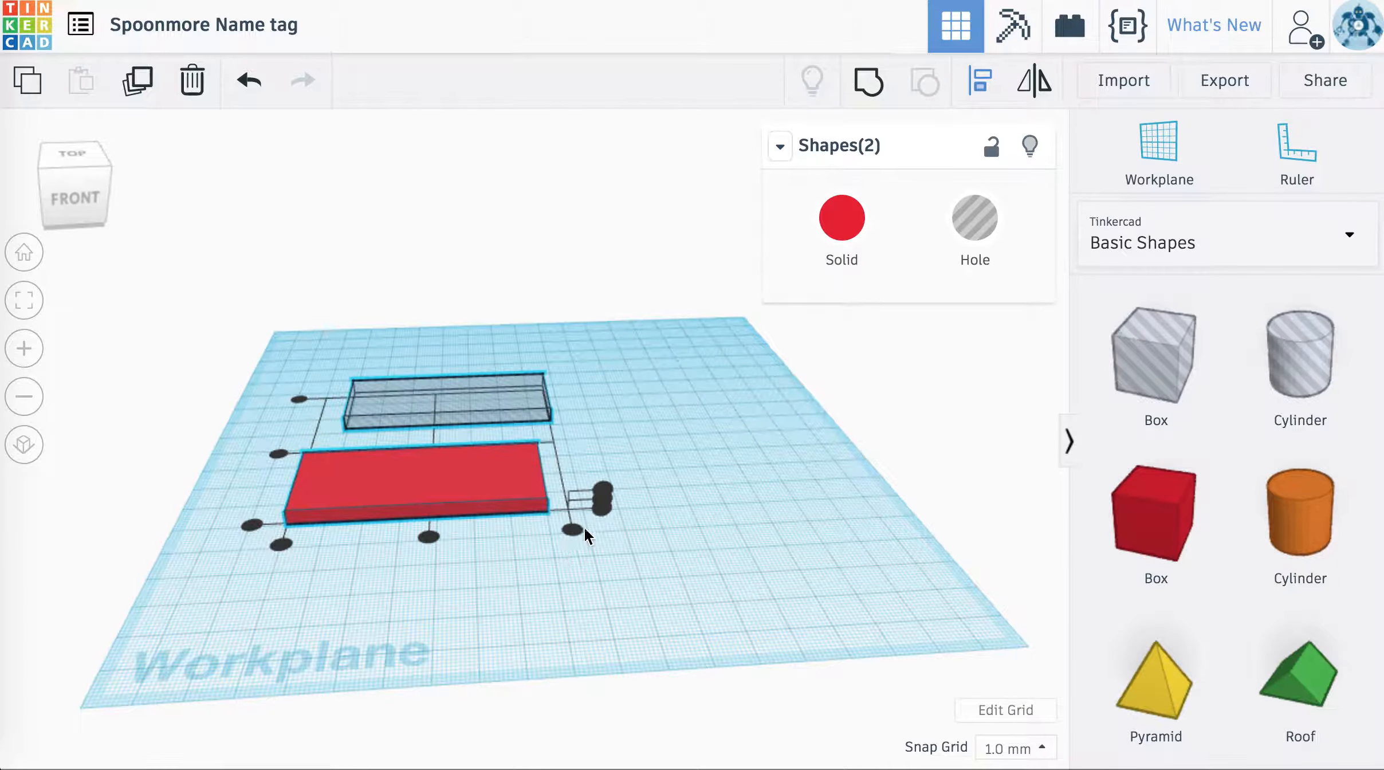
pyautogui.click(429, 537)
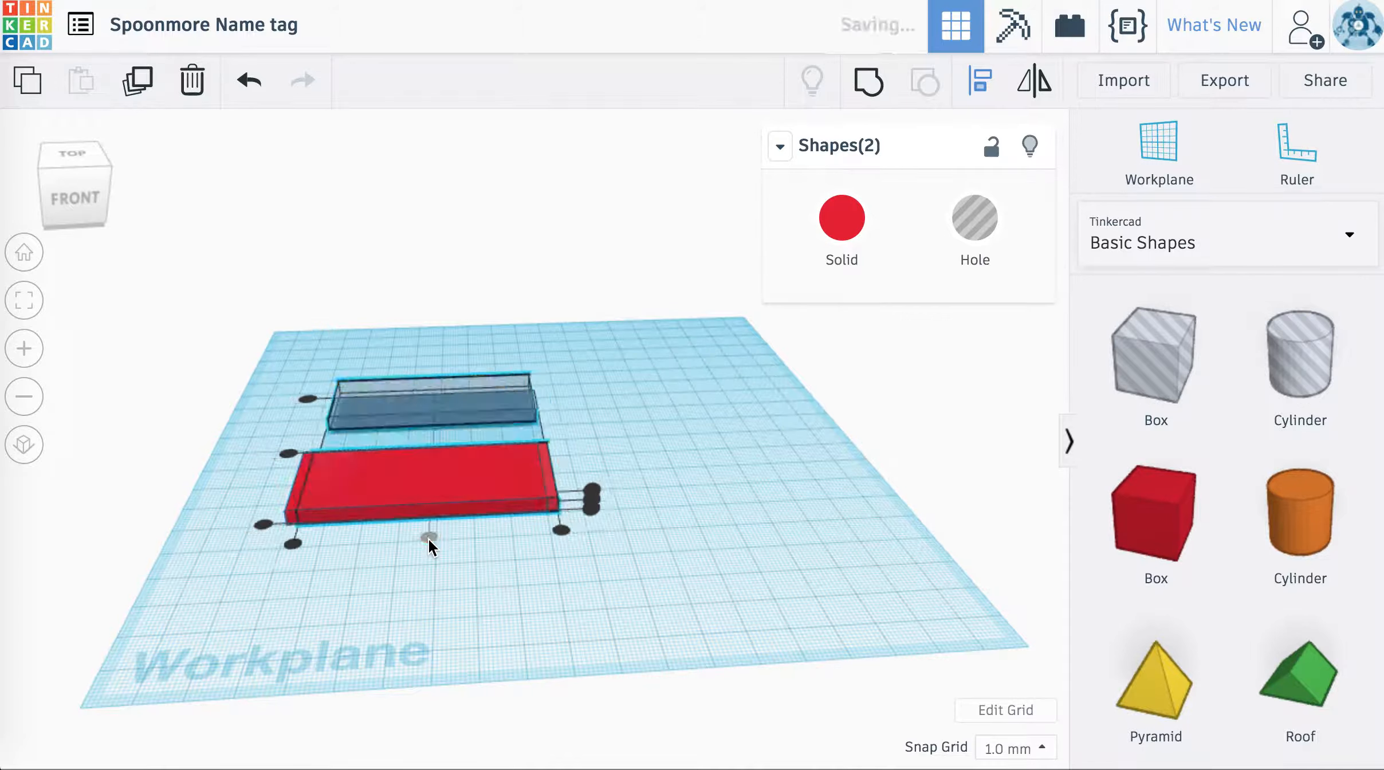
pyautogui.click(286, 450)
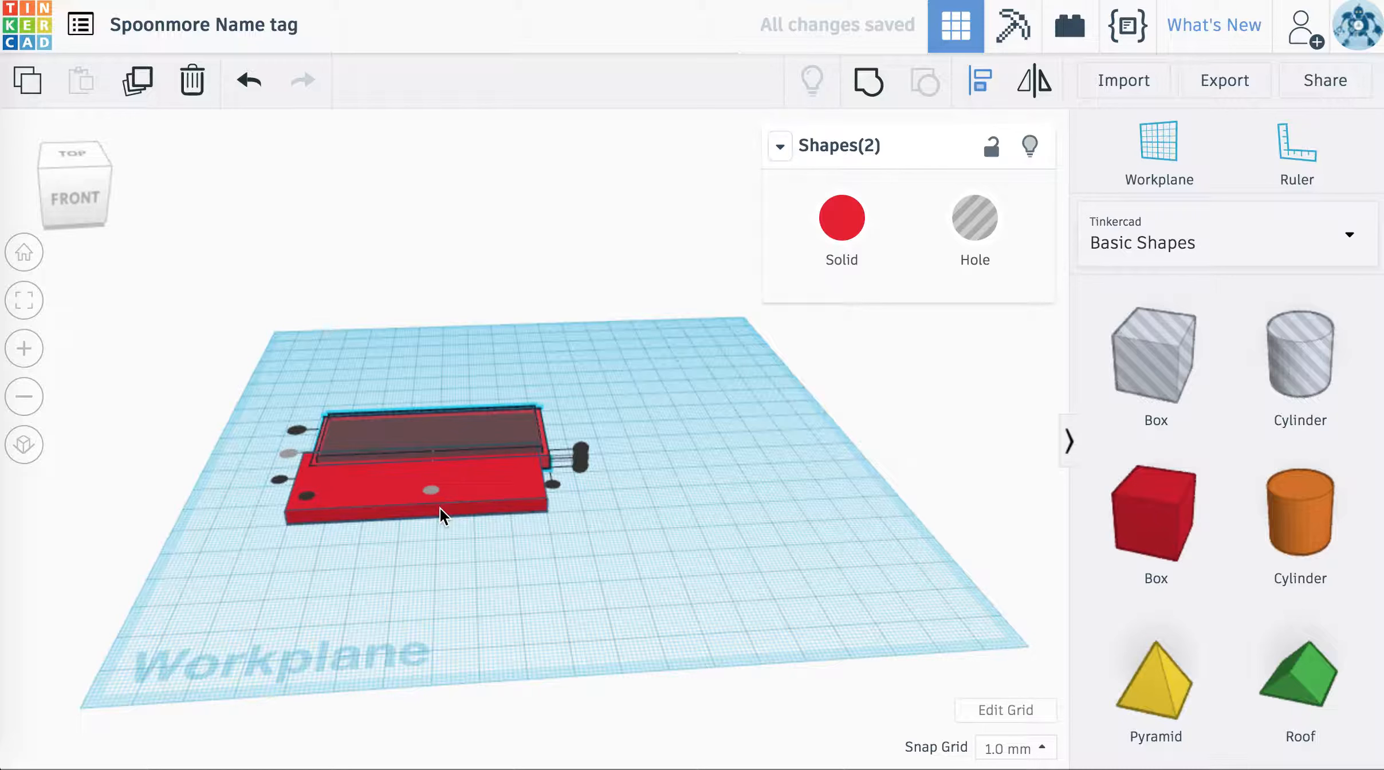
# Step: Delete the spare solid slab in front of the aligned pair
pyautogui.click(447, 531)
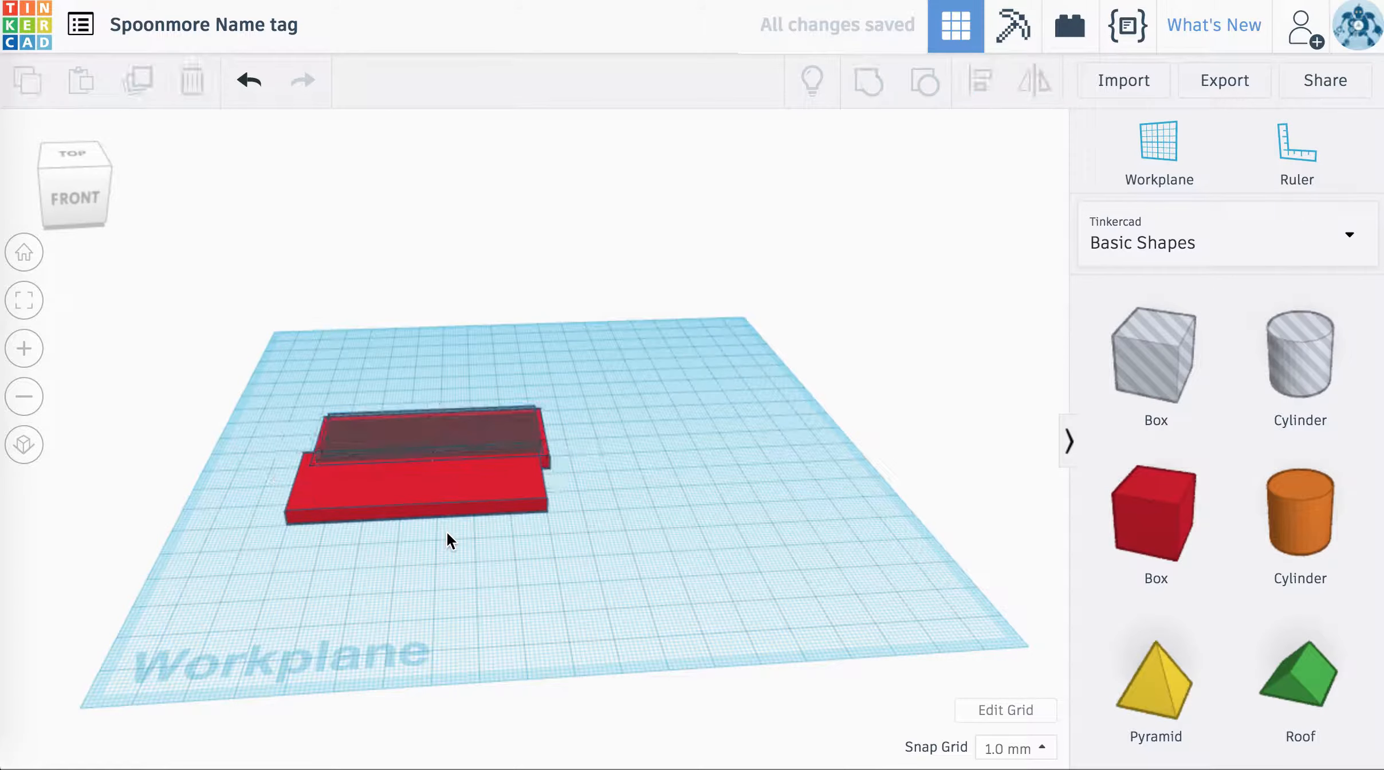
pyautogui.click(483, 493)
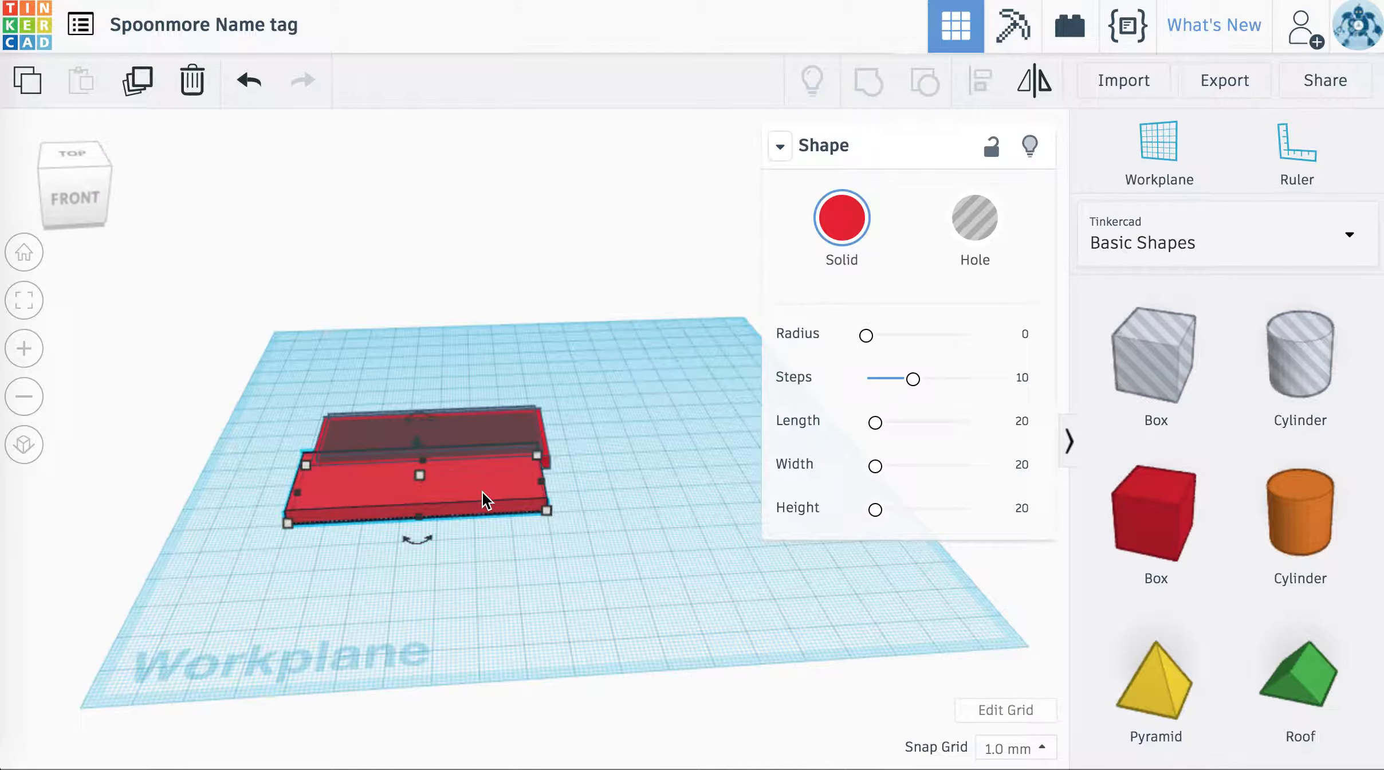
pyautogui.press('Delete')
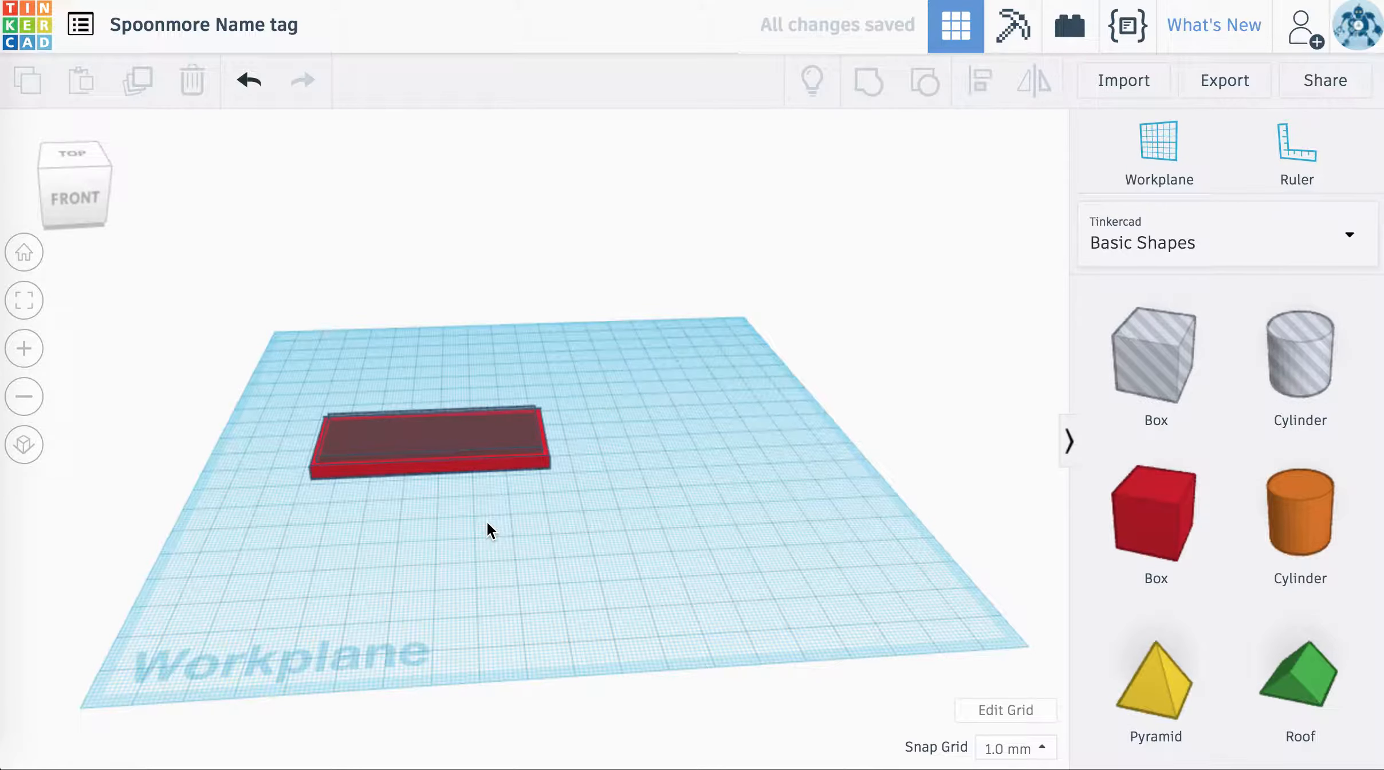
# Step: Group the hole slab with the solid slab to cut a rimmed recess, and inspect the result close up
pyautogui.moveTo(486, 521); pyautogui.dragTo(619, 483, button='right')
pyautogui.moveTo(531, 468); pyautogui.dragTo(442, 510, button='right')
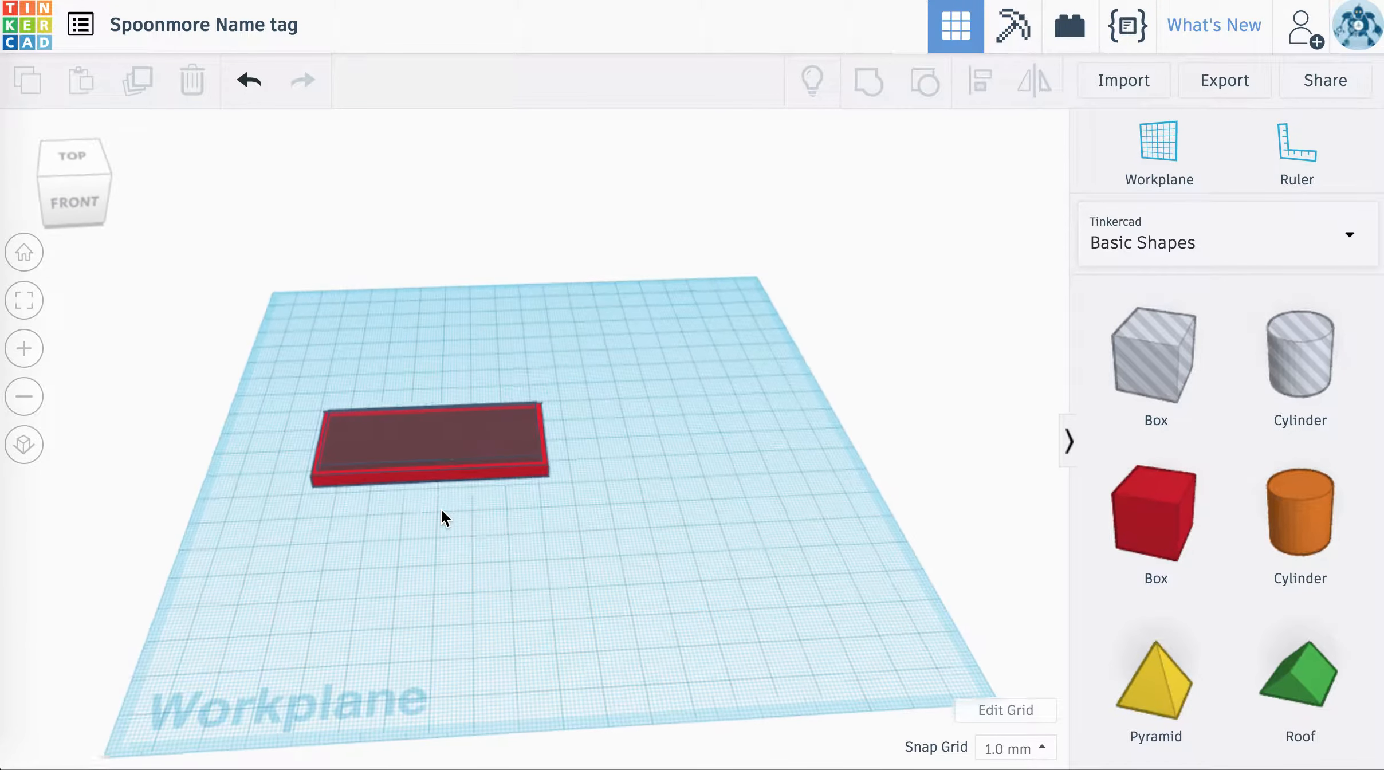
pyautogui.click(445, 453)
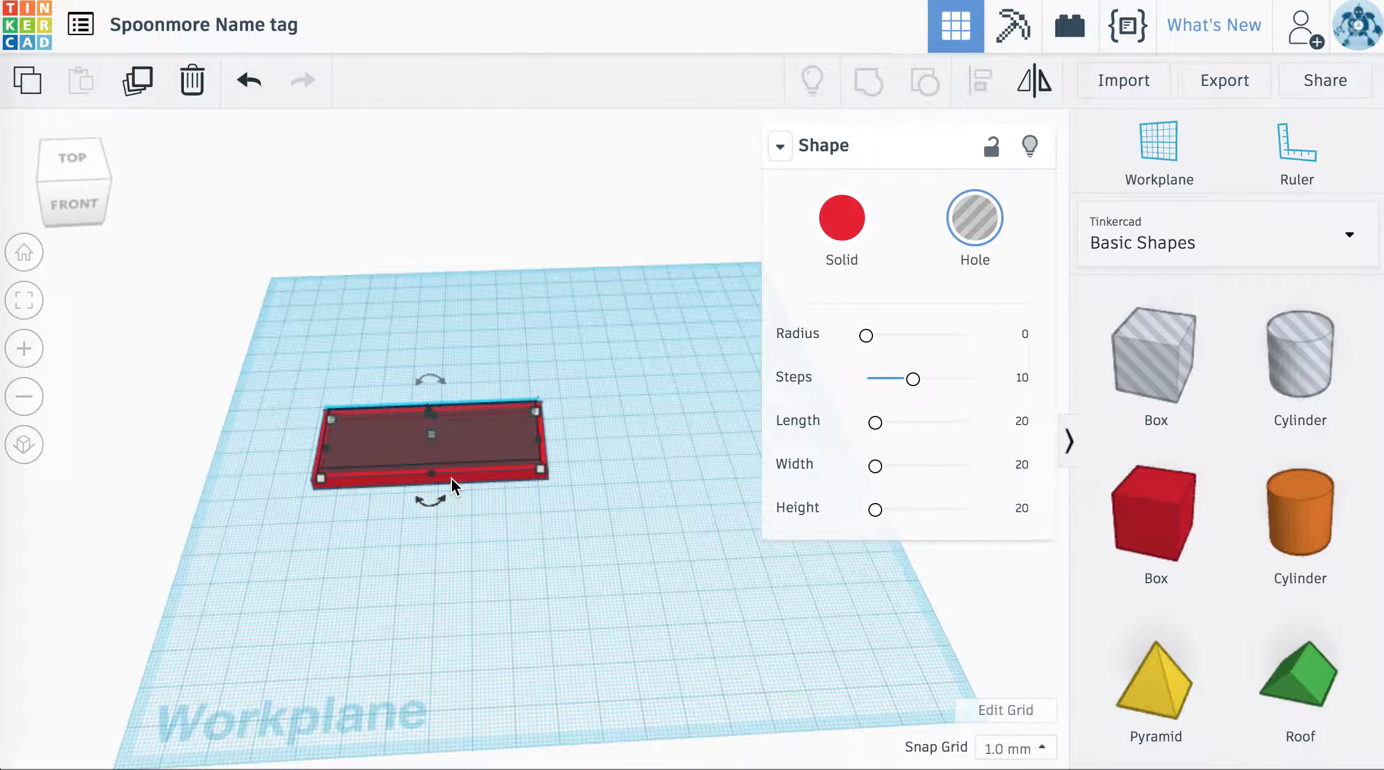
pyautogui.keyDown('shift'); pyautogui.click(451, 477); pyautogui.keyUp('shift')
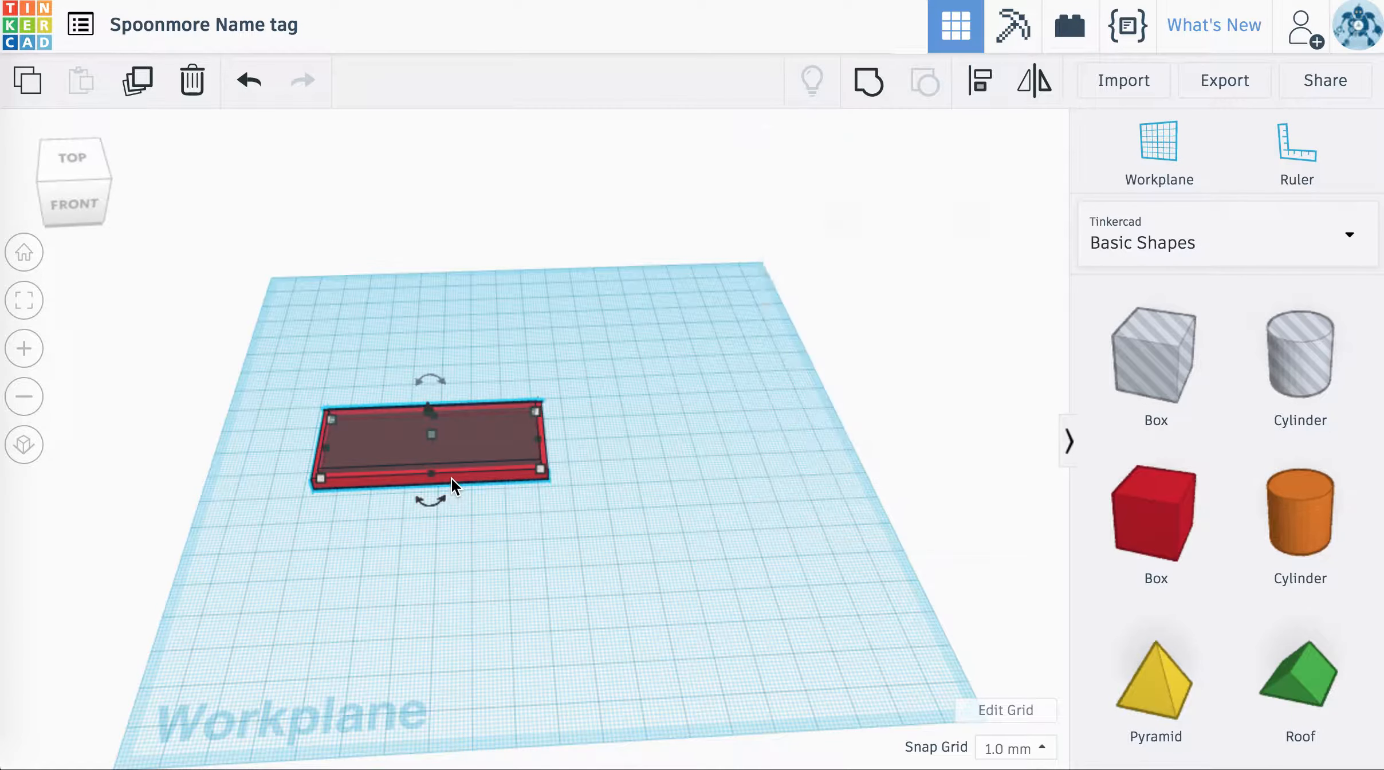
pyautogui.click(869, 83)
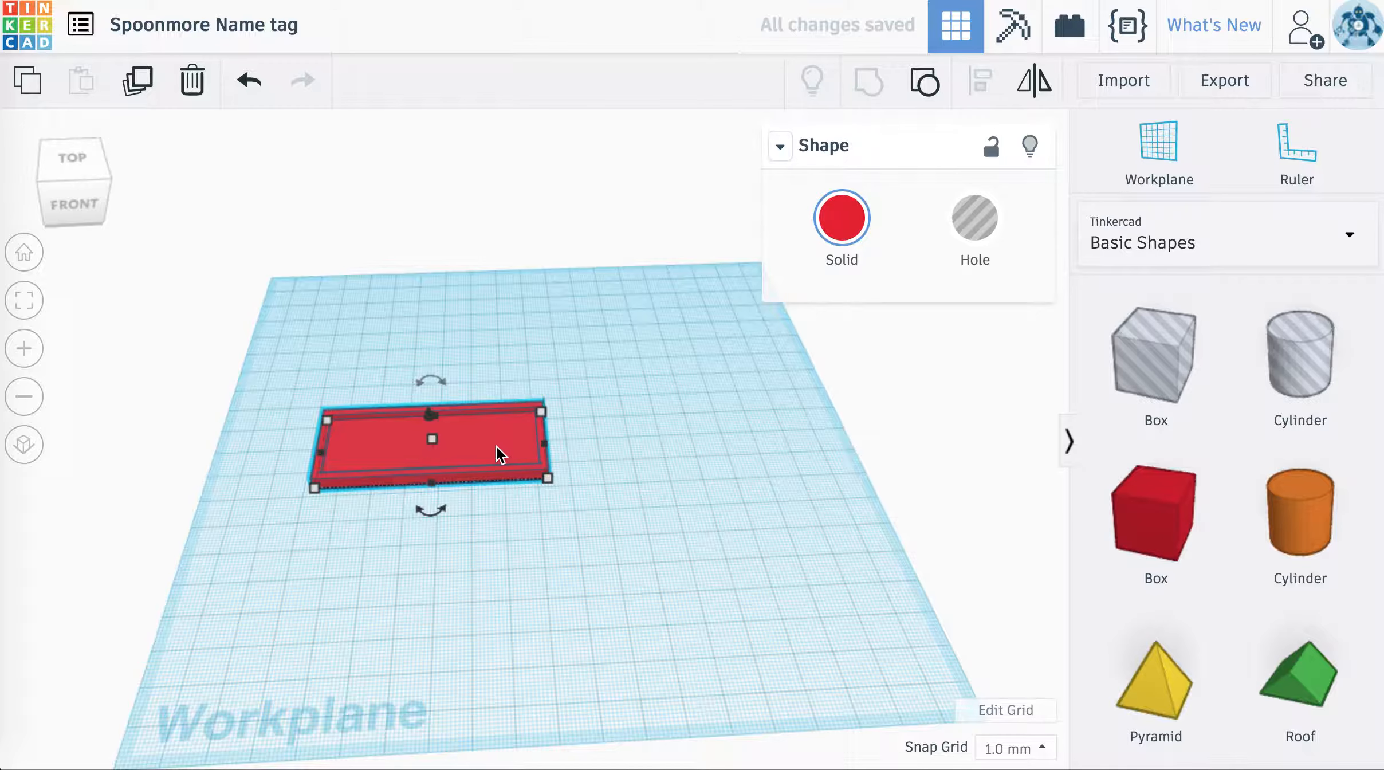
pyautogui.press('f')
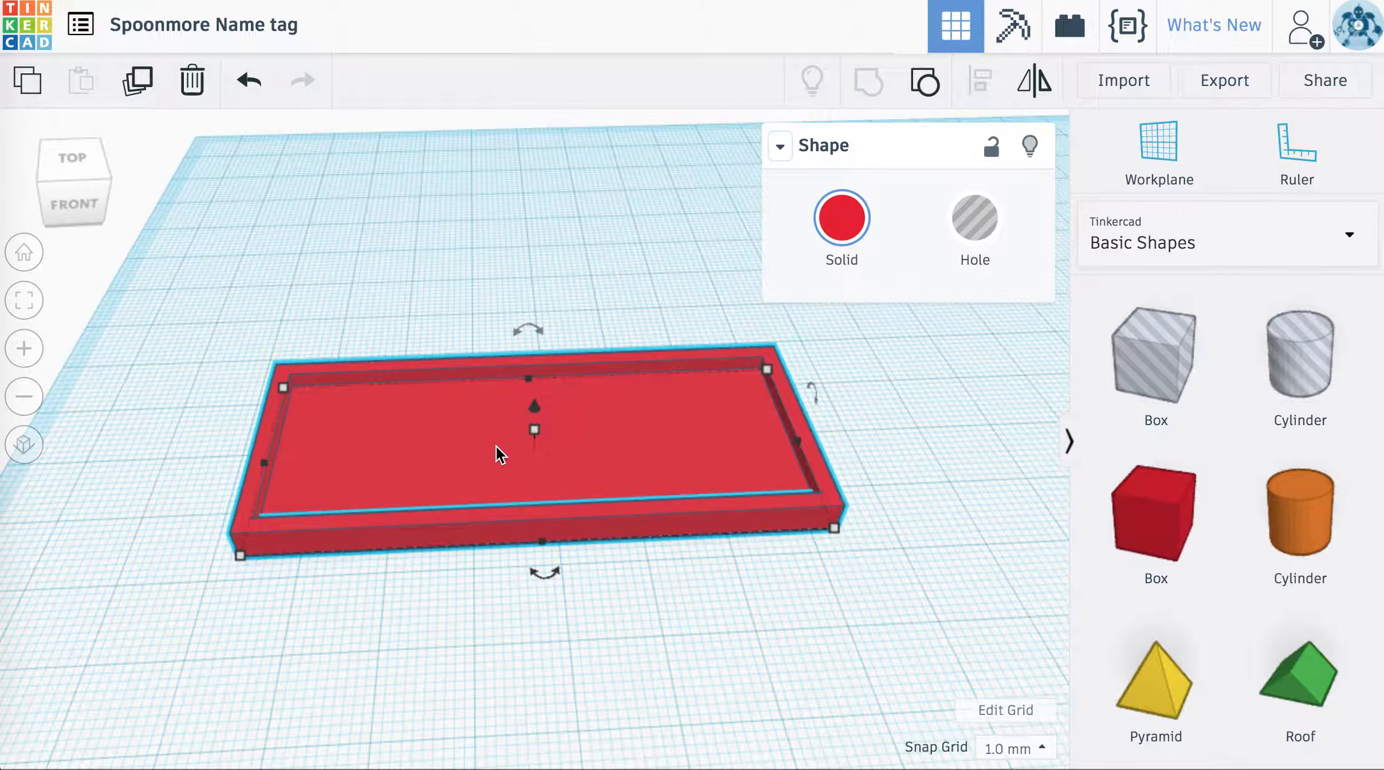
pyautogui.click(454, 303)
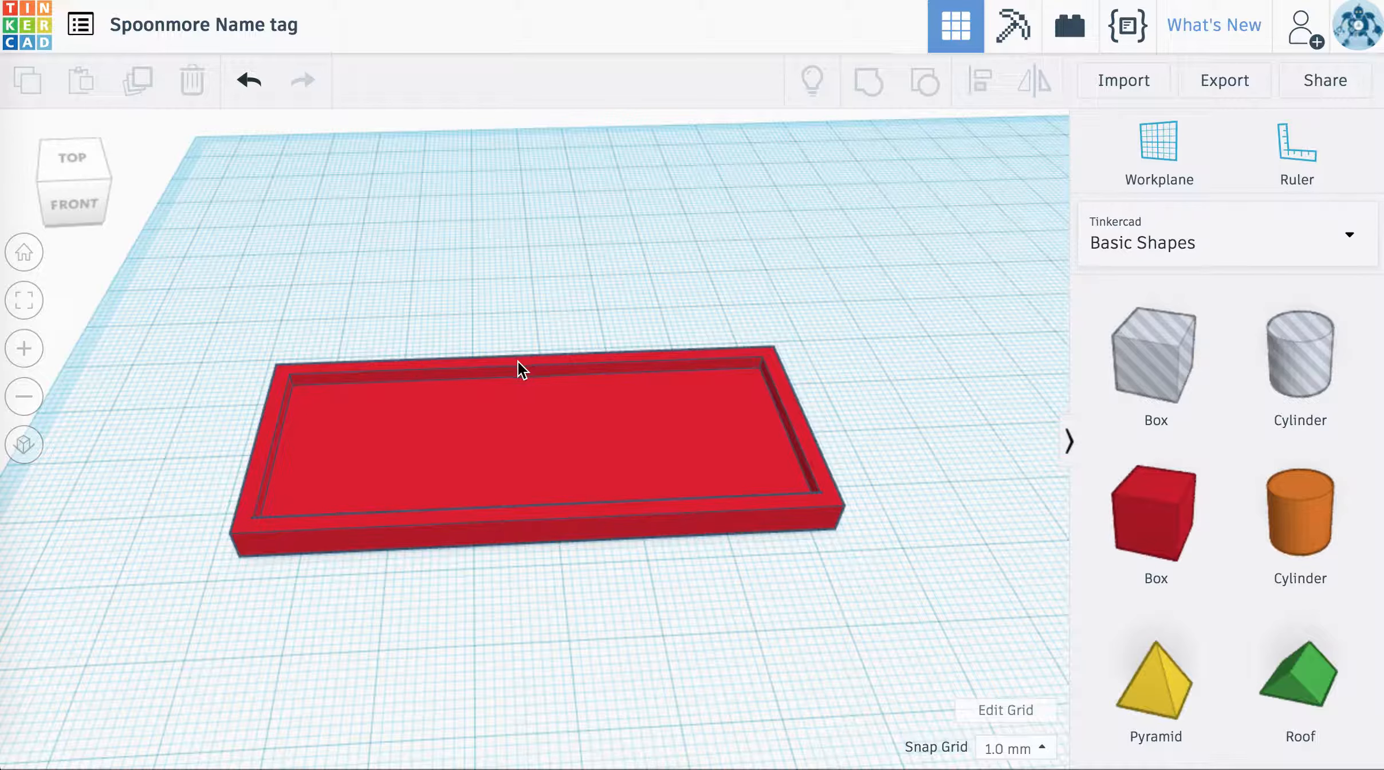
# Step: Delete the recessed slab and place a new solid box near the back left of the workplane
pyautogui.click(541, 464)
pyautogui.press('Delete')
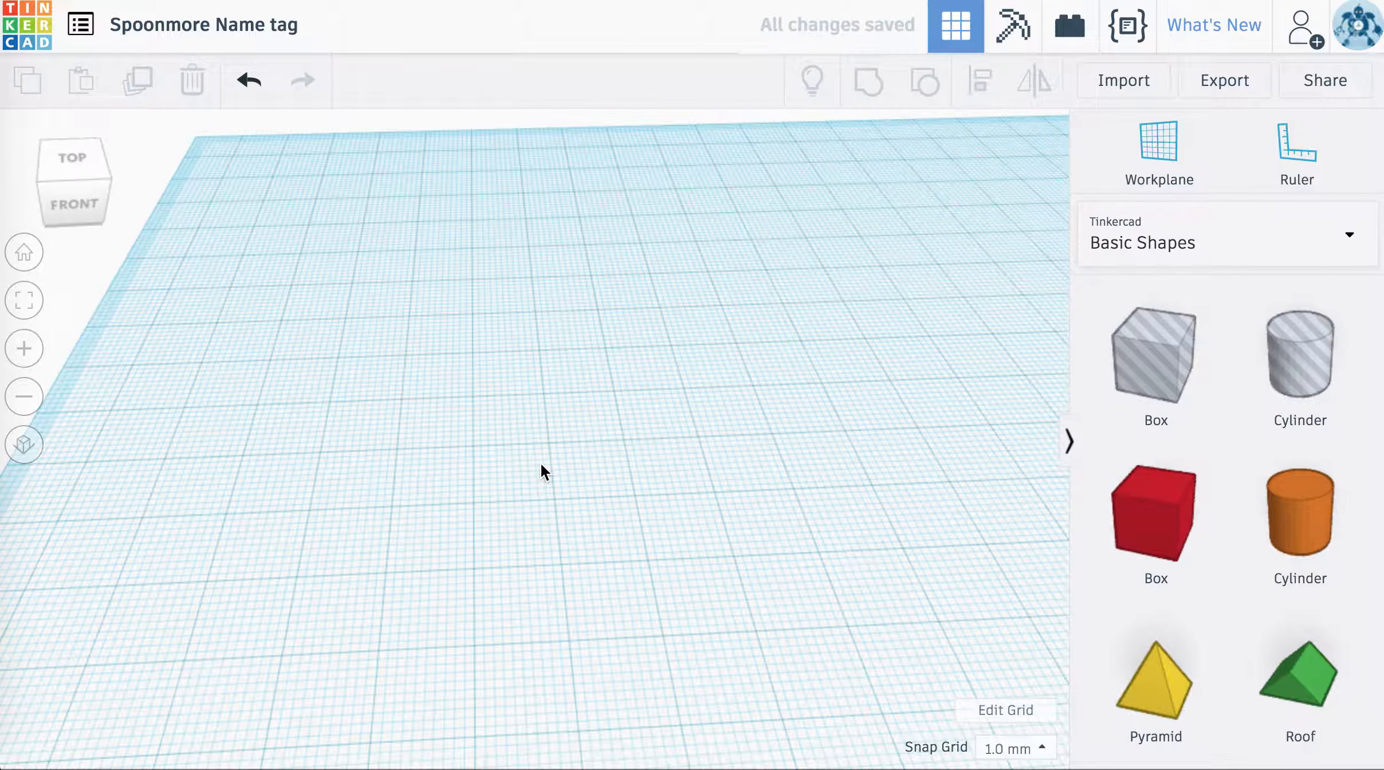
pyautogui.moveTo(1132, 504); pyautogui.dragTo(300, 353)
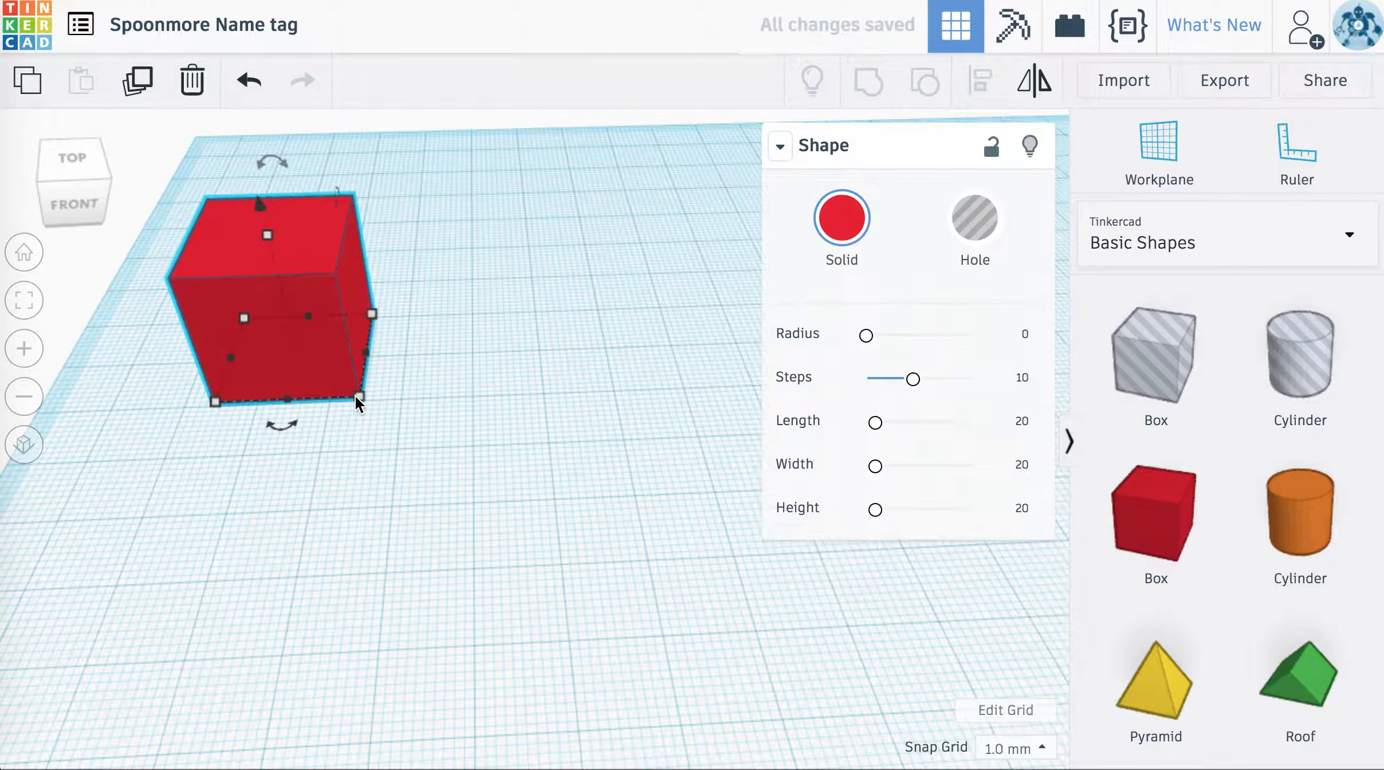
# Step: Resize the new box's footprint to 70 mm long and 30 mm deep
pyautogui.moveTo(499, 451); pyautogui.dragTo(615, 509)
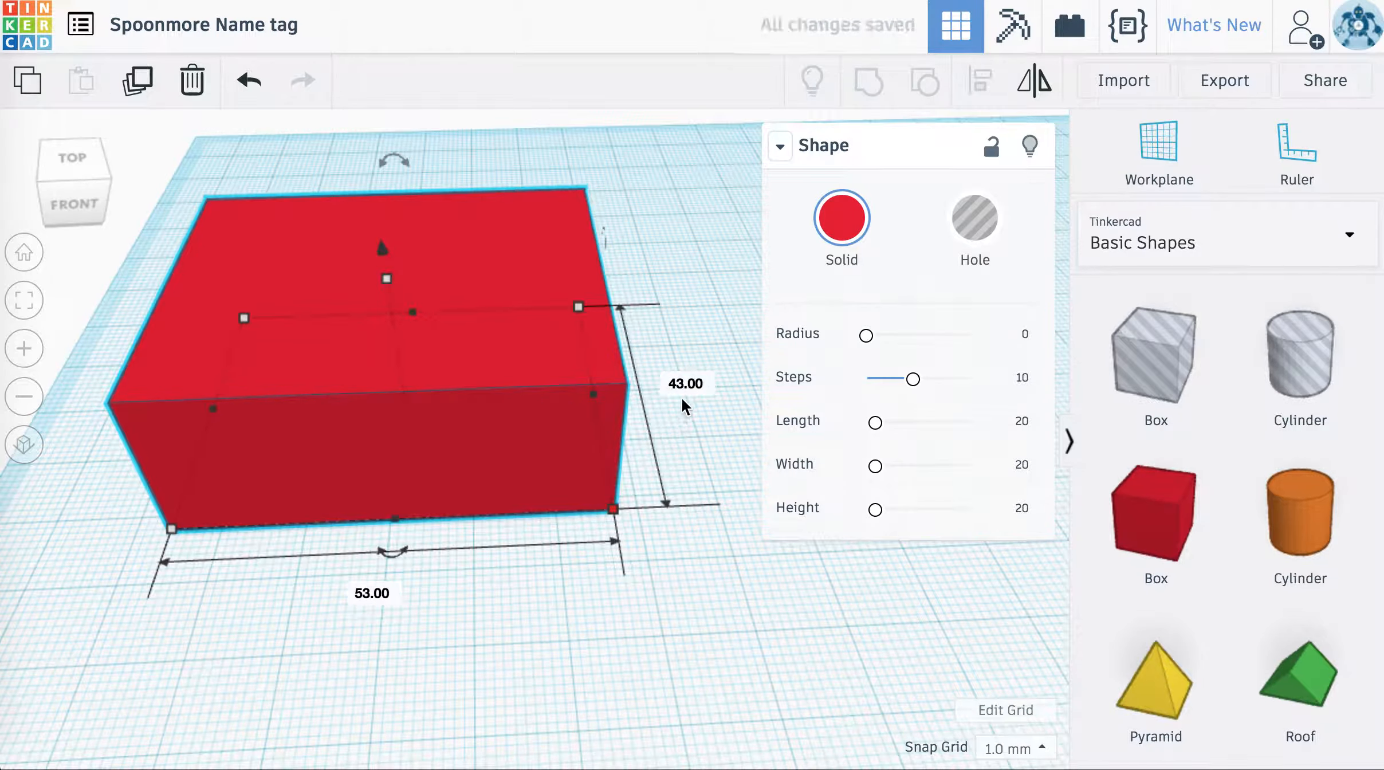
pyautogui.click(683, 385)
pyautogui.write('30')
pyautogui.click(363, 596)
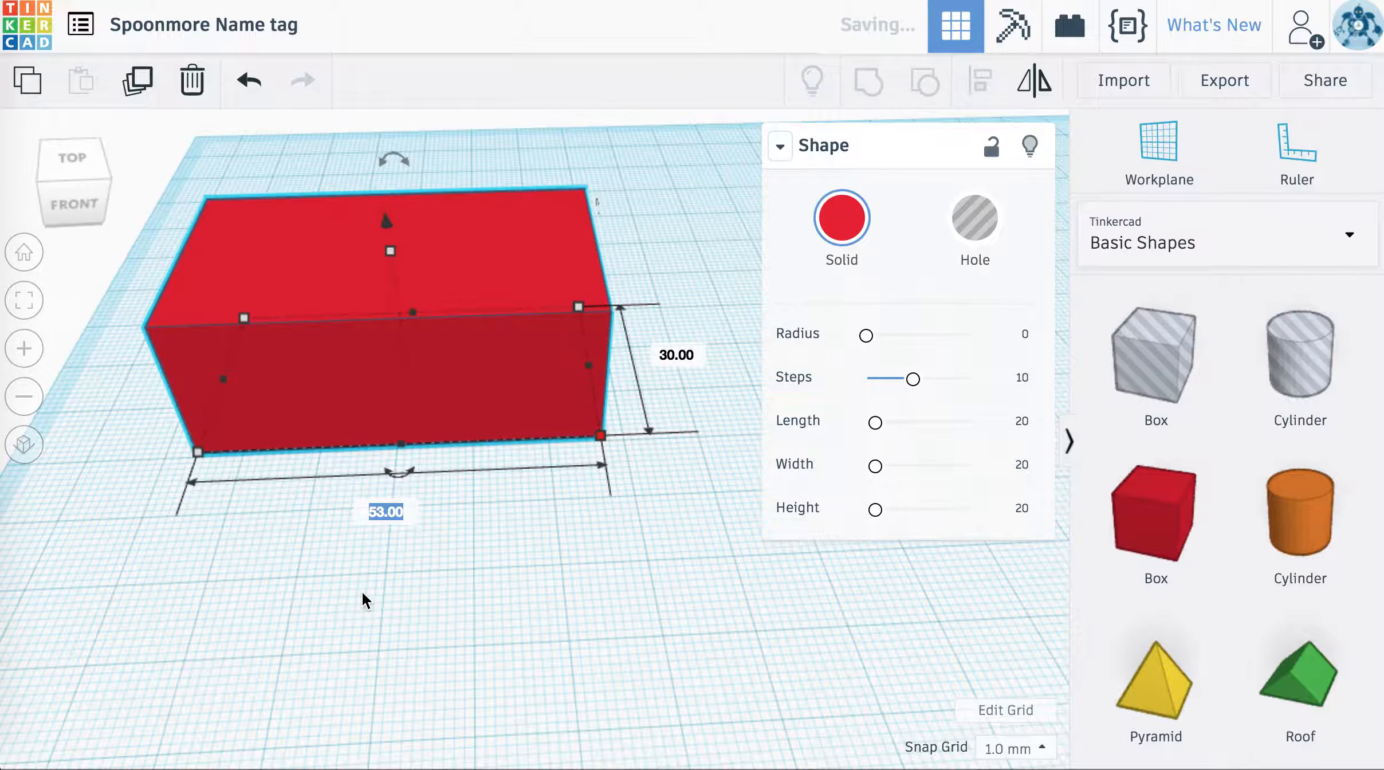
pyautogui.write('70')
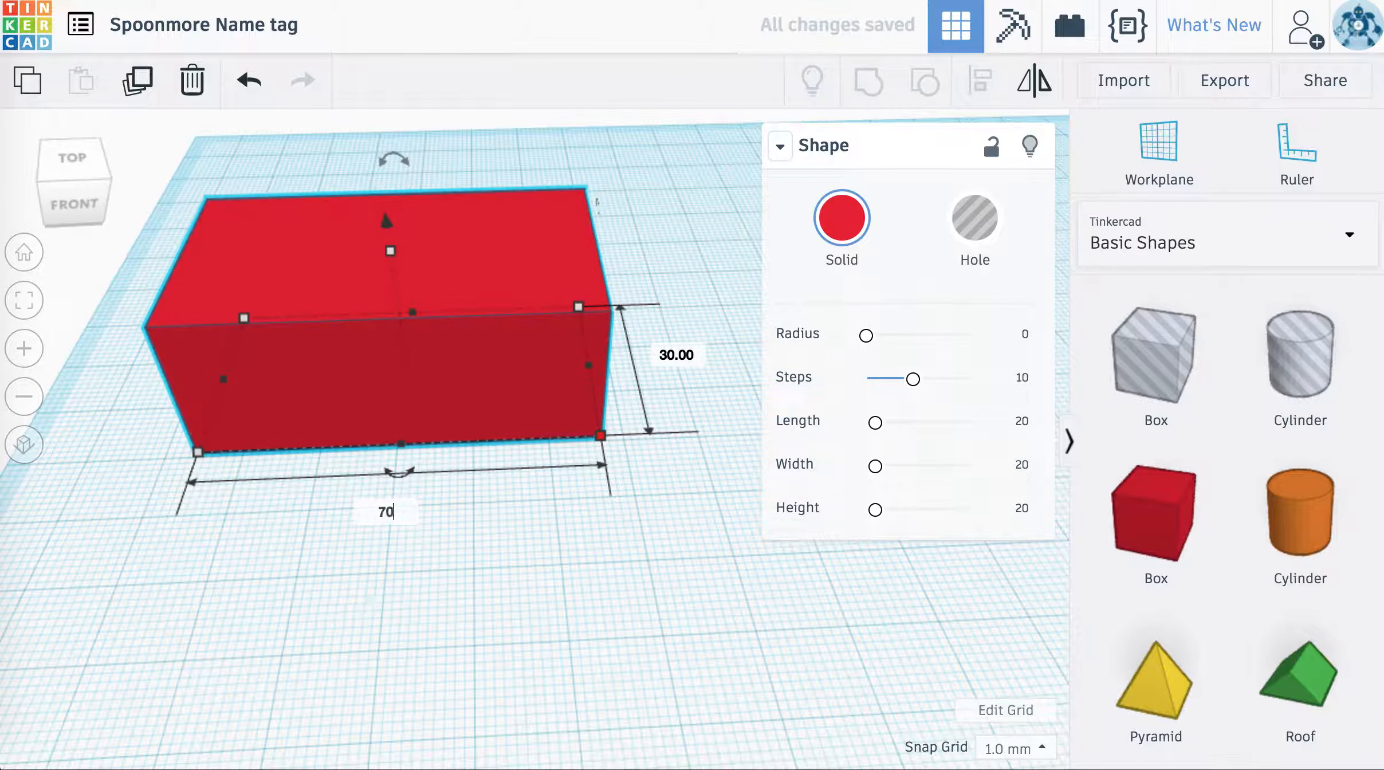
pyautogui.press('Return')
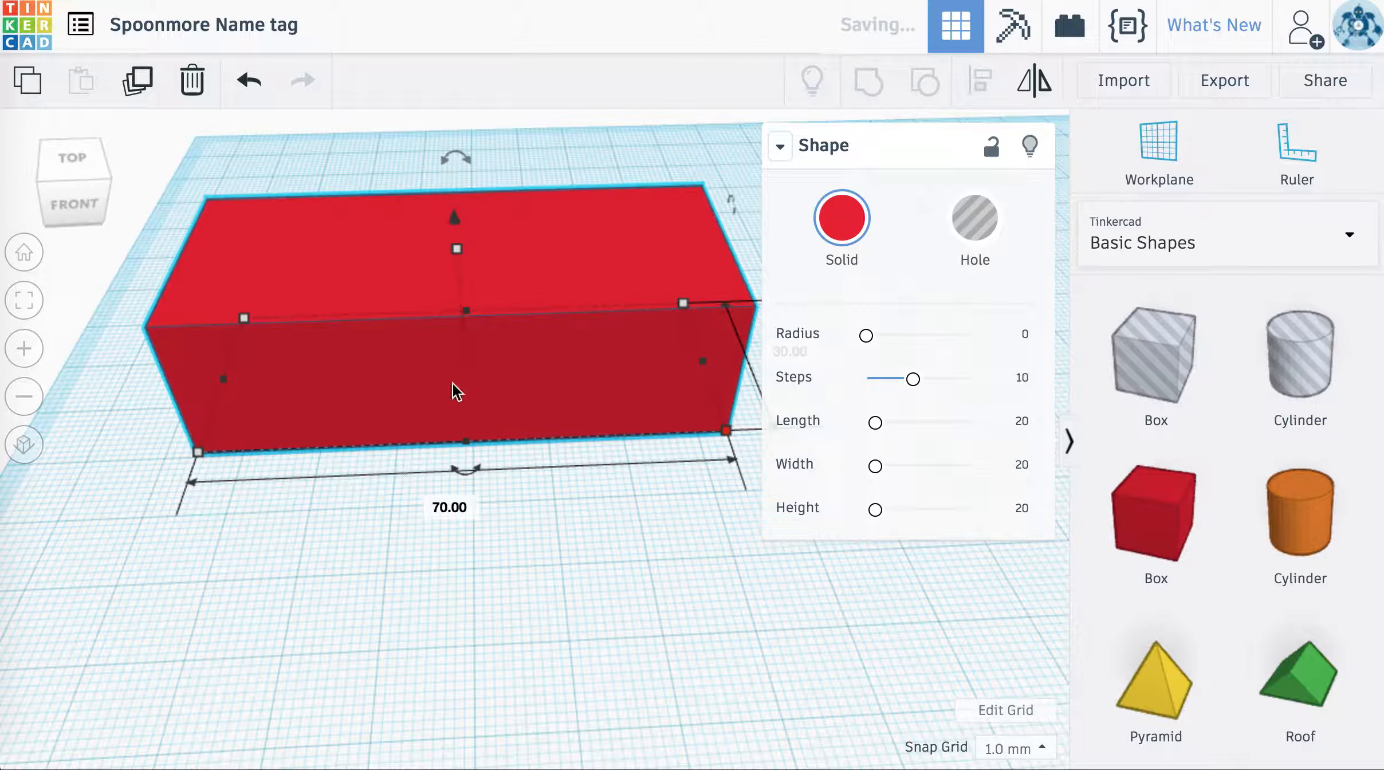
# Step: Set the box's height to 4 mm
pyautogui.moveTo(455, 251); pyautogui.dragTo(448, 332)
pyautogui.click(547, 344)
pyautogui.write('4')
pyautogui.press('Return')
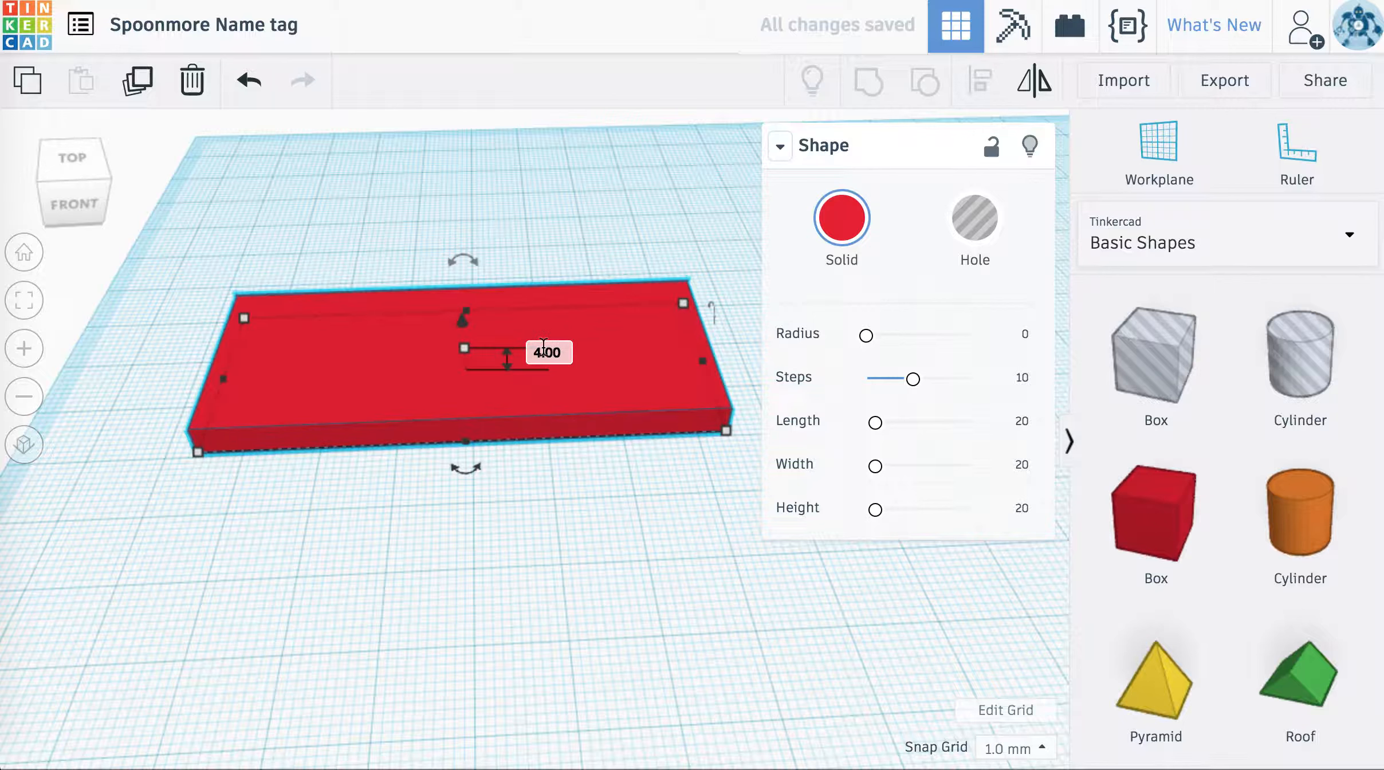
# Step: Move the slab forward and place a cylinder hole behind its right end
pyautogui.moveTo(389, 382); pyautogui.dragTo(322, 459)
pyautogui.click(1301, 362)
pyautogui.click(599, 303)
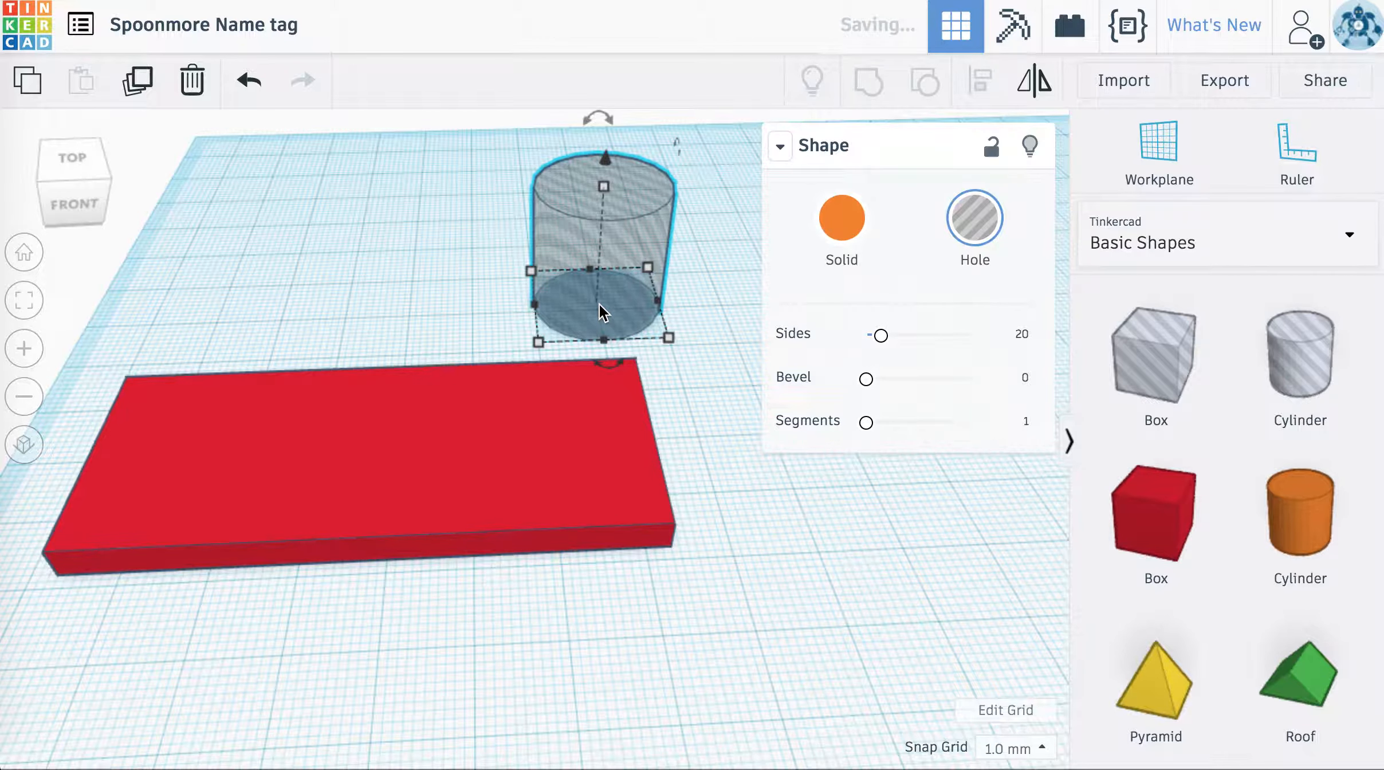
pyautogui.moveTo(457, 284); pyautogui.dragTo(458, 328, button='right')
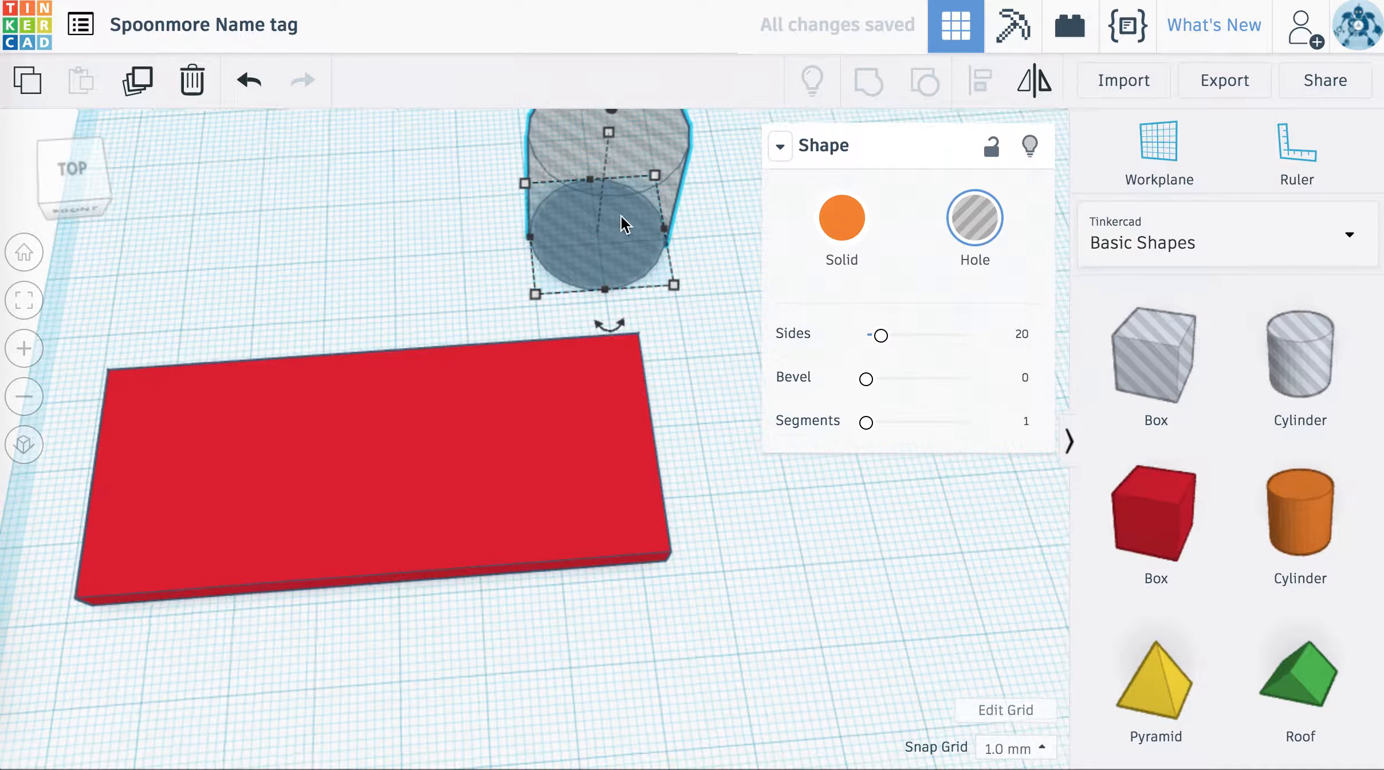
# Step: Scale the cylinder hole down proportionally and move it onto the slab's back right corner
pyautogui.moveTo(630, 215); pyautogui.dragTo(795, 545)
pyautogui.hotkey('ctrl', 'z')
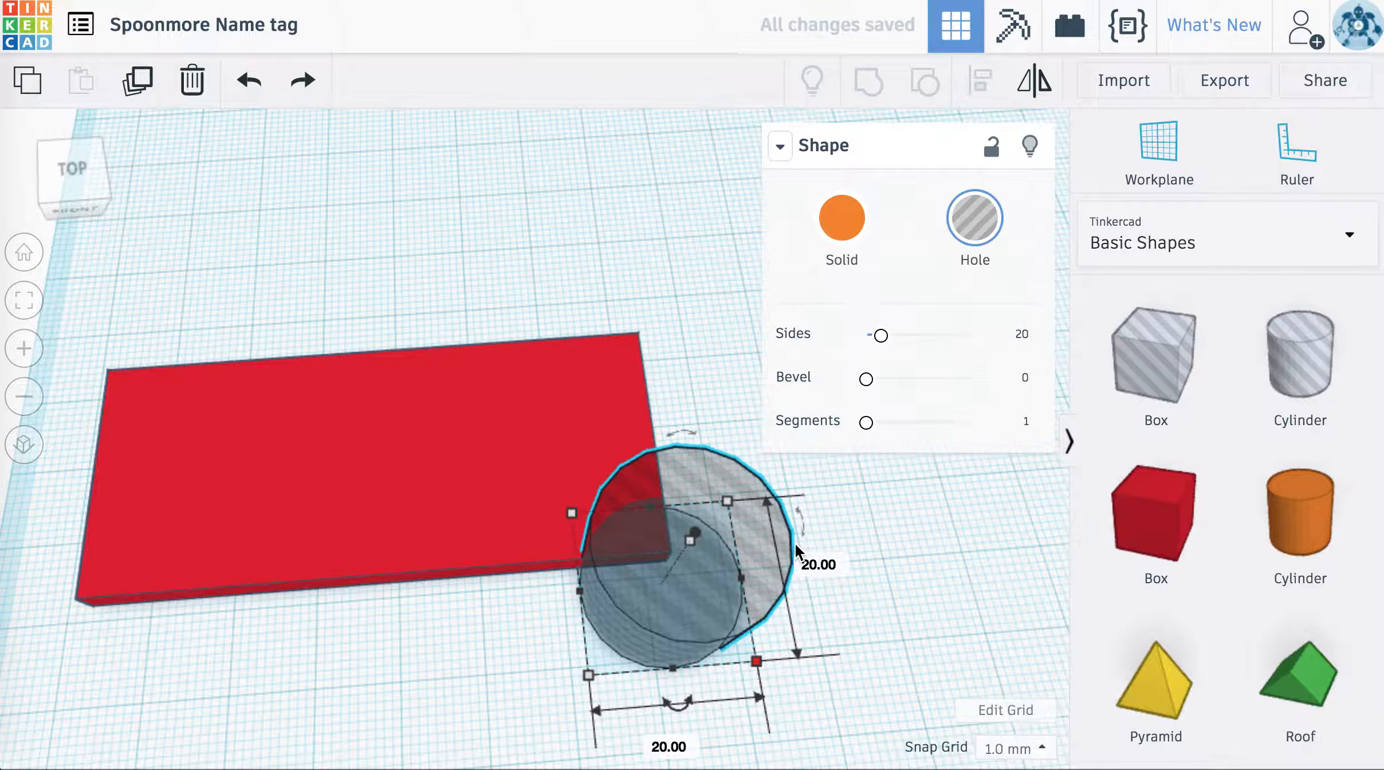
pyautogui.keyDown('shift'); pyautogui.moveTo(756, 661); pyautogui.dragTo(651, 314); pyautogui.keyUp('shift')
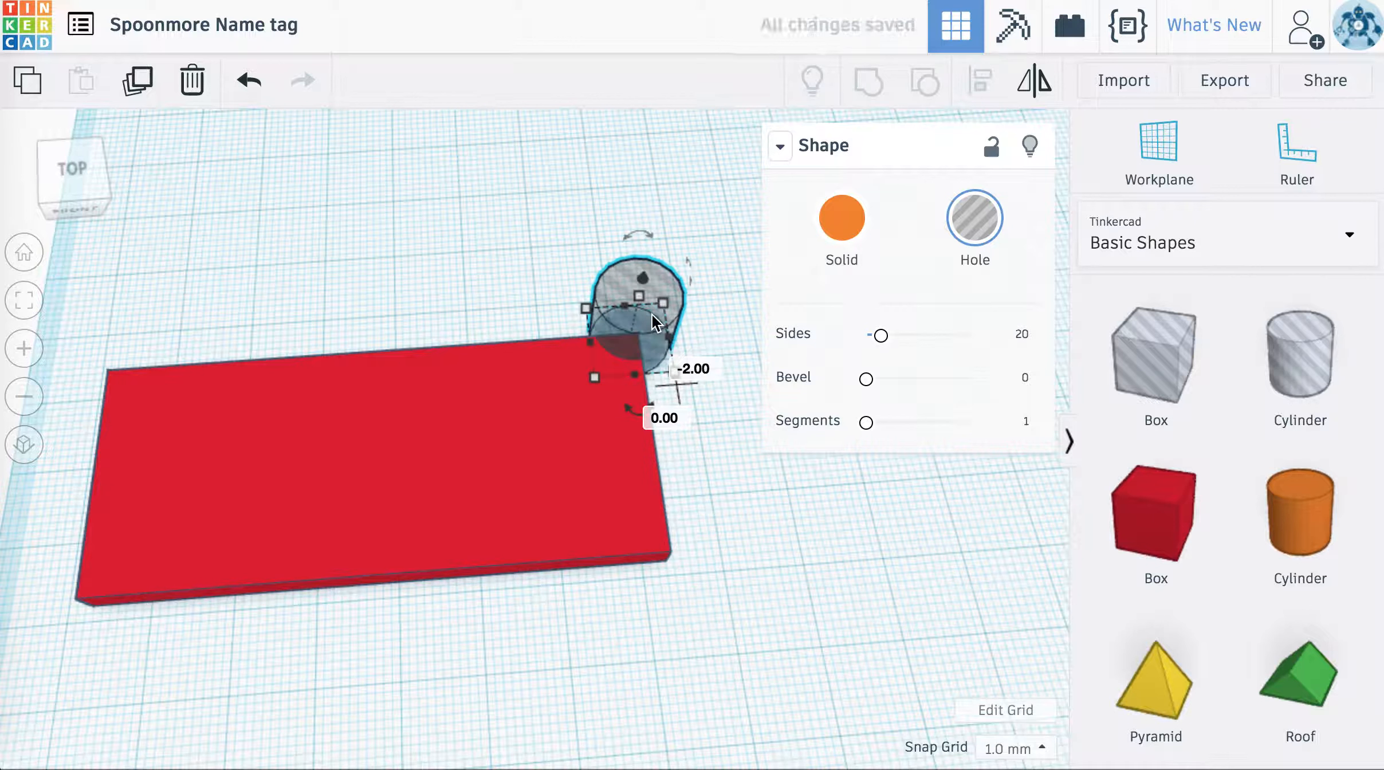
# Step: Fine-tune the small cylinder hole's position over the slab's back right corner, checking it from above
pyautogui.press('Right')
pyautogui.press('Up')
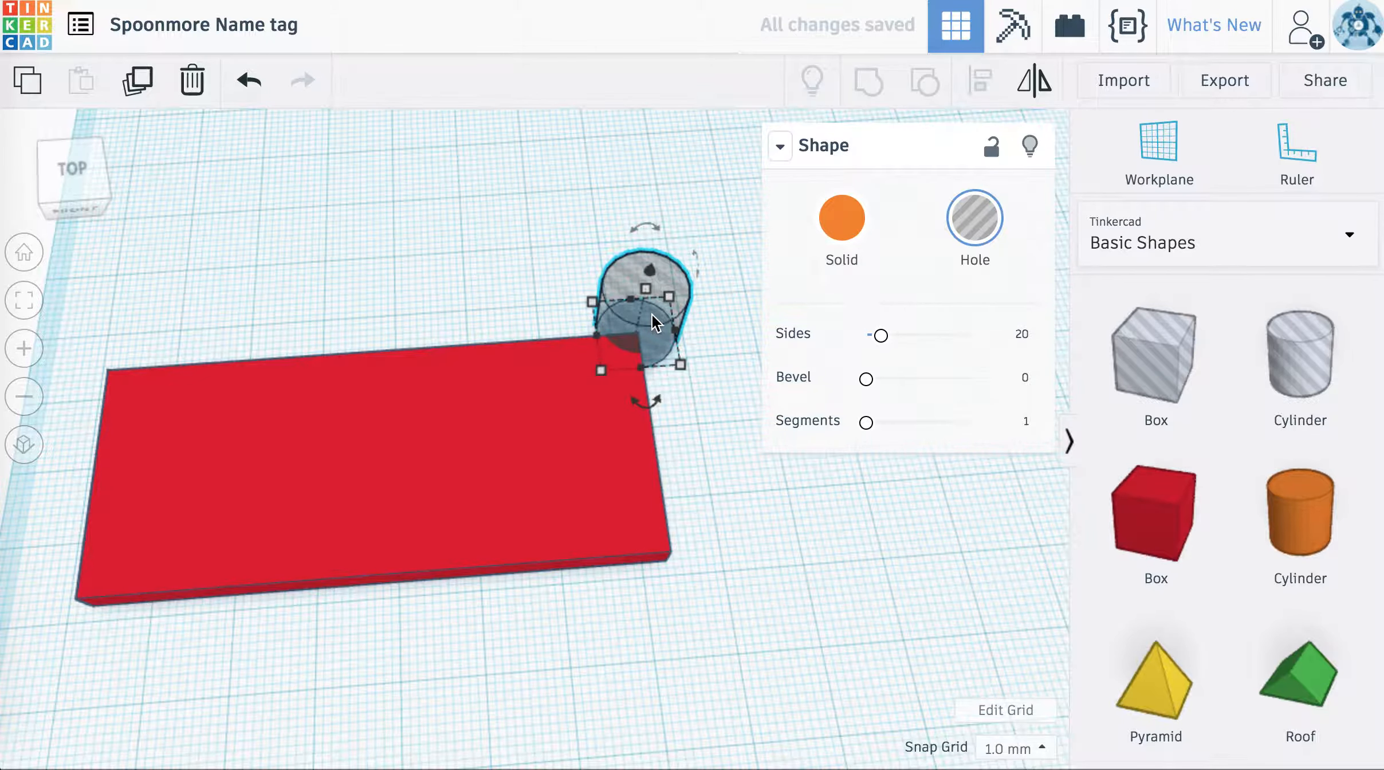
pyautogui.moveTo(651, 314); pyautogui.dragTo(603, 434, button='right')
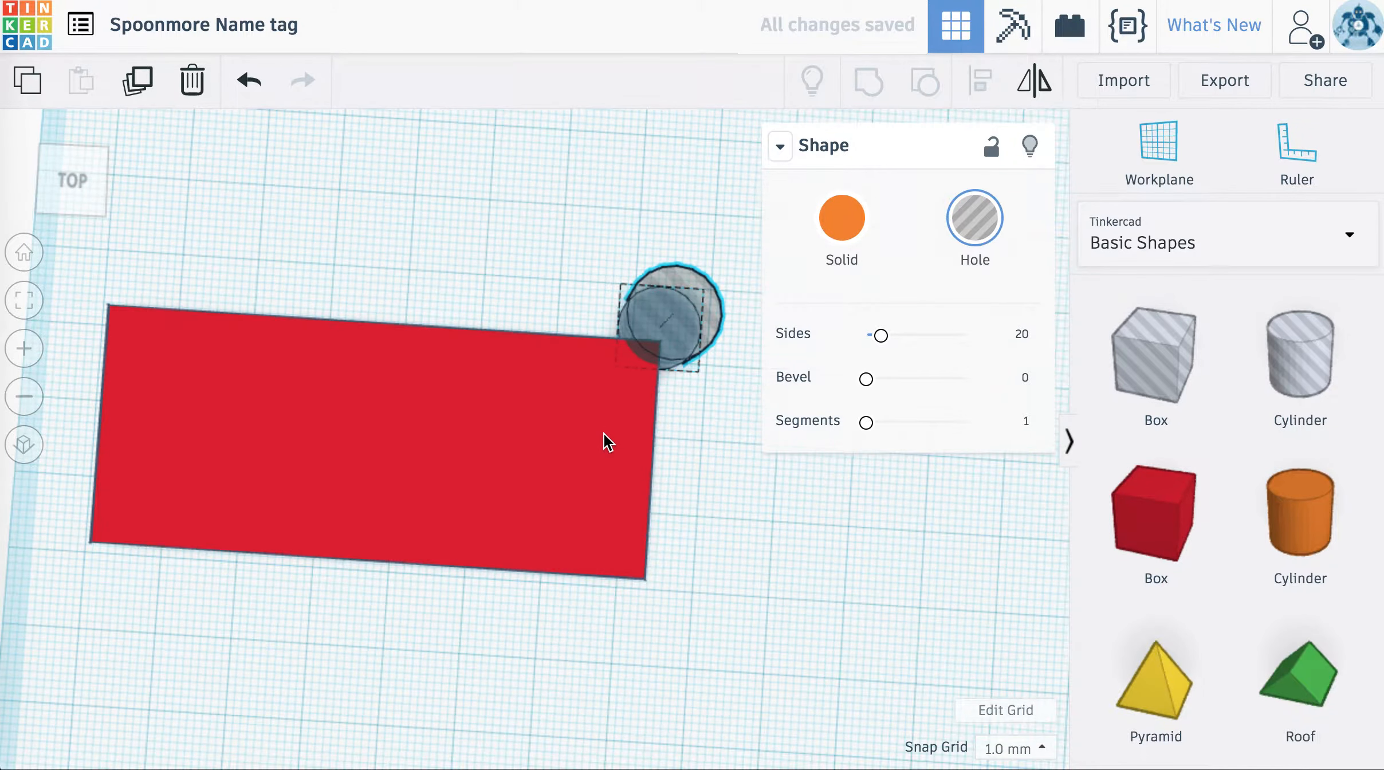
pyautogui.press('Down')
pyautogui.press('Down')
pyautogui.press('Left')
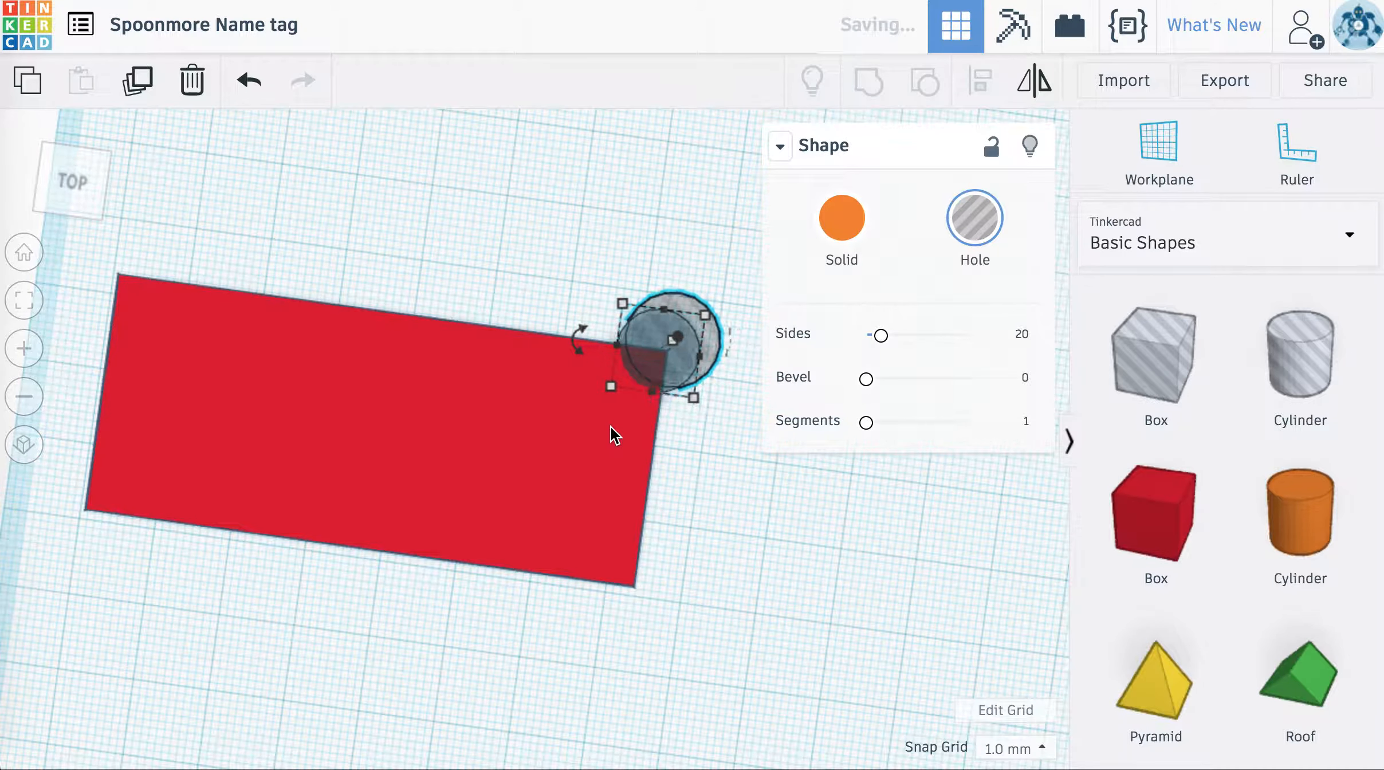
pyautogui.press('Right')
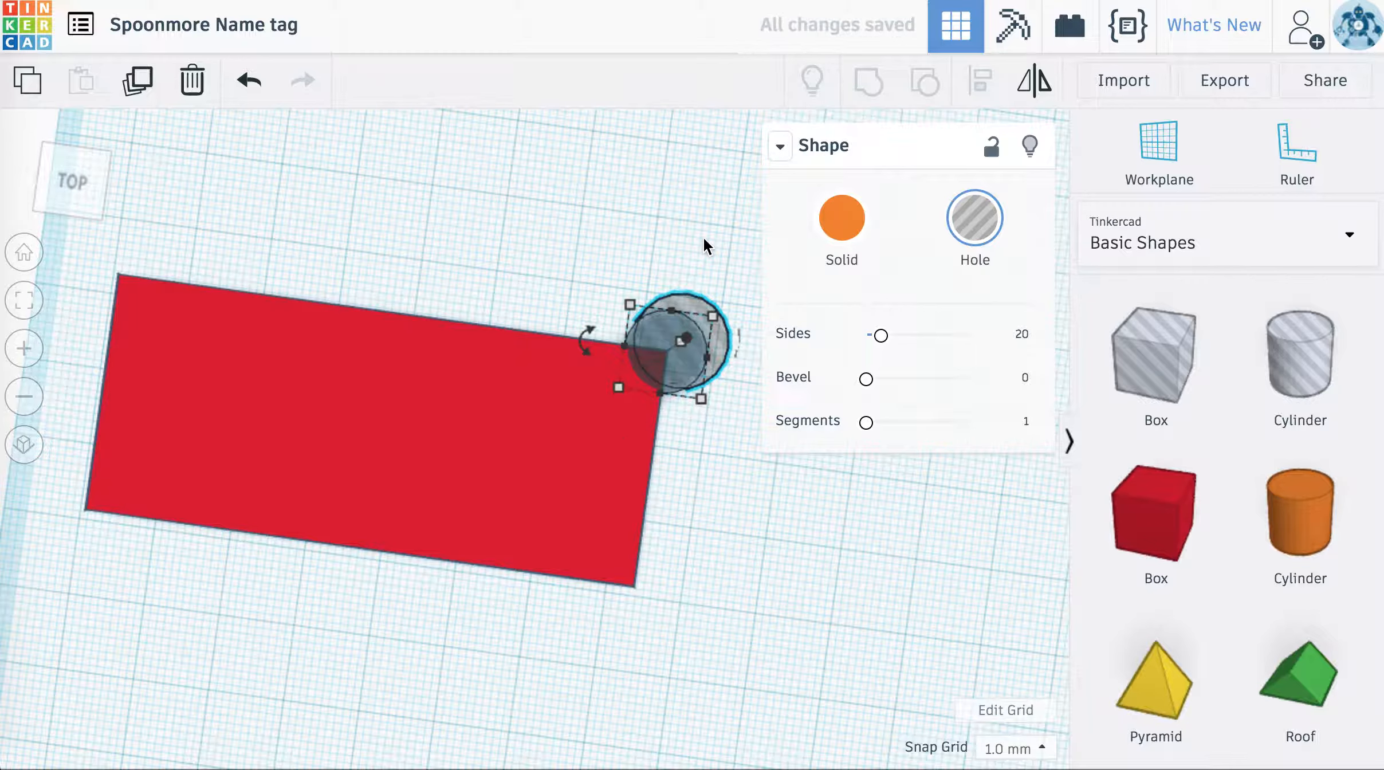
# Step: Copy the cylinder hole about 30 mm forward to the slab's front right corner and nudge it outward
pyautogui.click(665, 332)
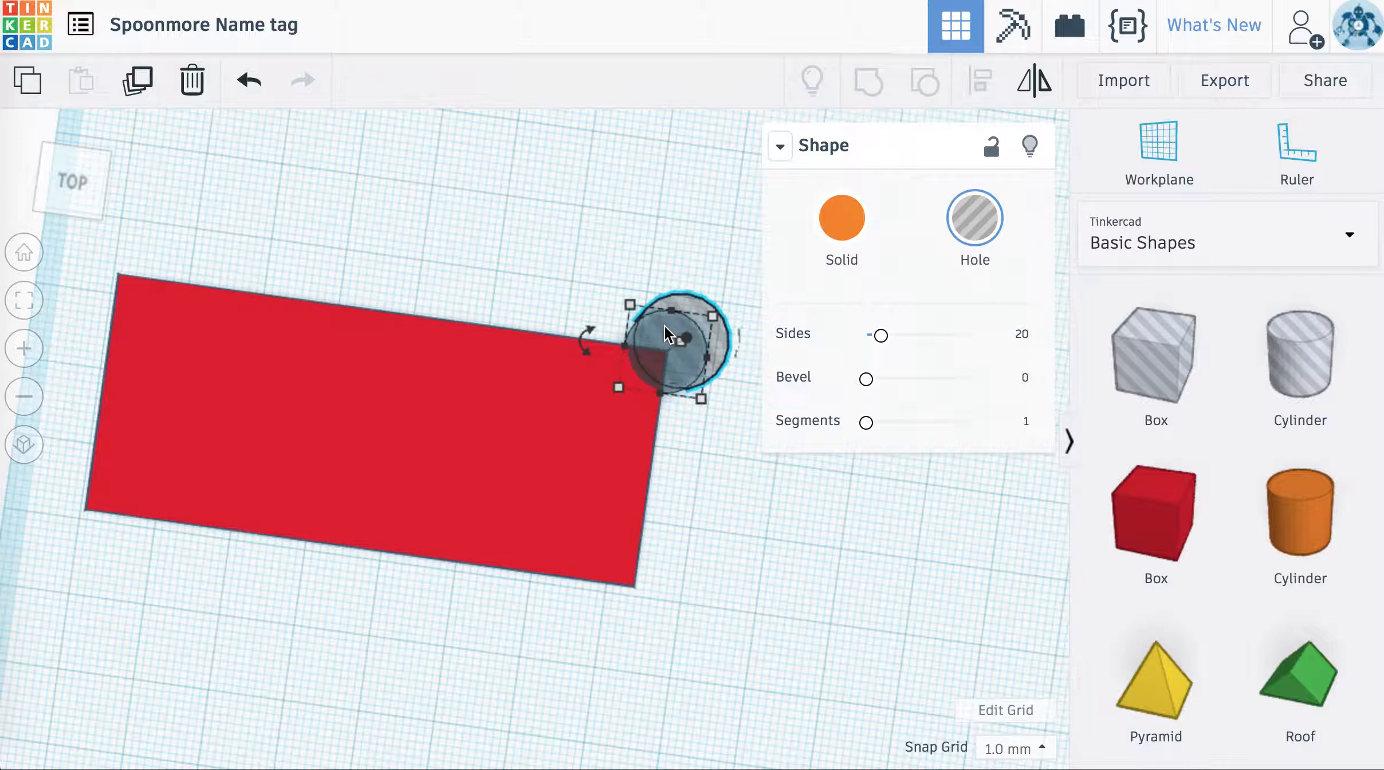
pyautogui.moveTo(671, 341); pyautogui.dragTo(619, 583)
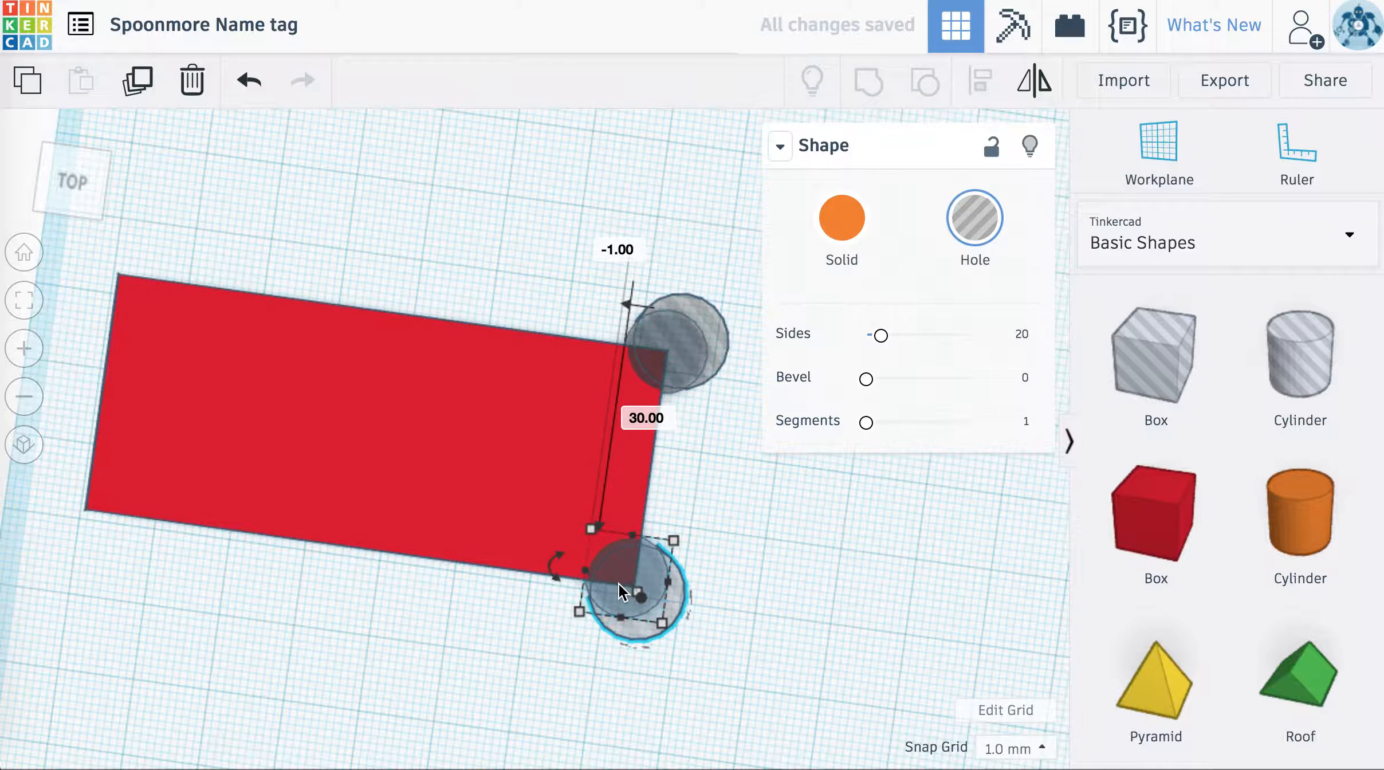
pyautogui.press('Down')
pyautogui.press('Right')
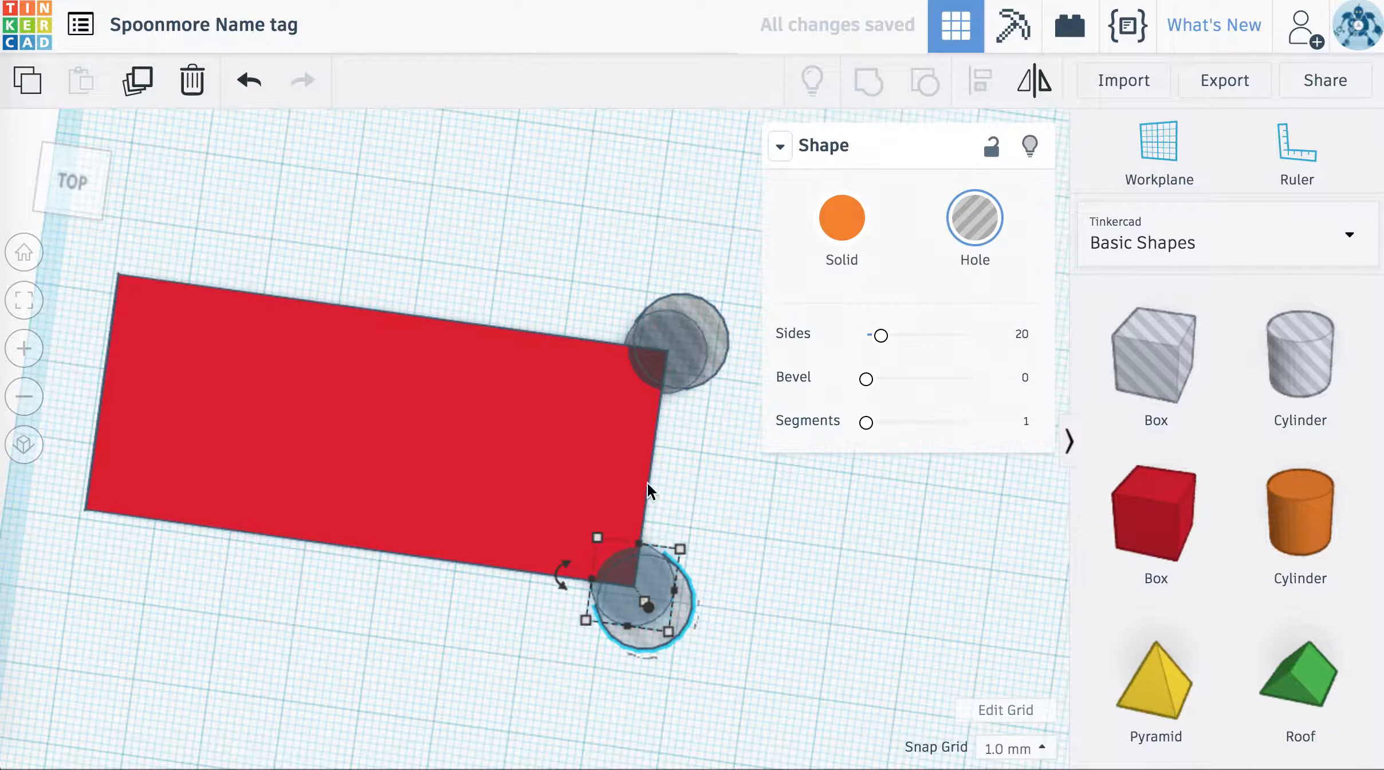
# Step: Check with Align whether the two right-end cylinder holes line up with each other
pyautogui.keyDown('shift'); pyautogui.click(685, 353); pyautogui.keyUp('shift')
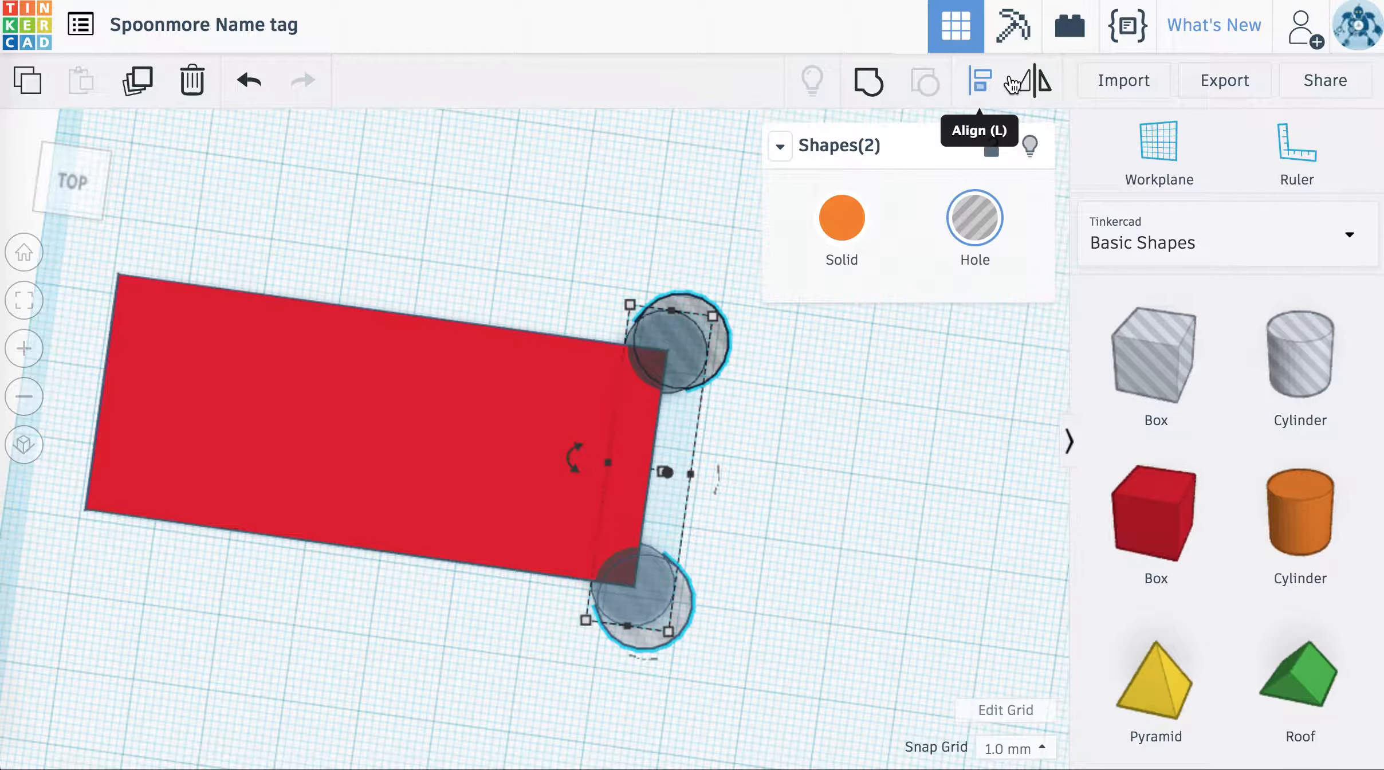
pyautogui.click(981, 82)
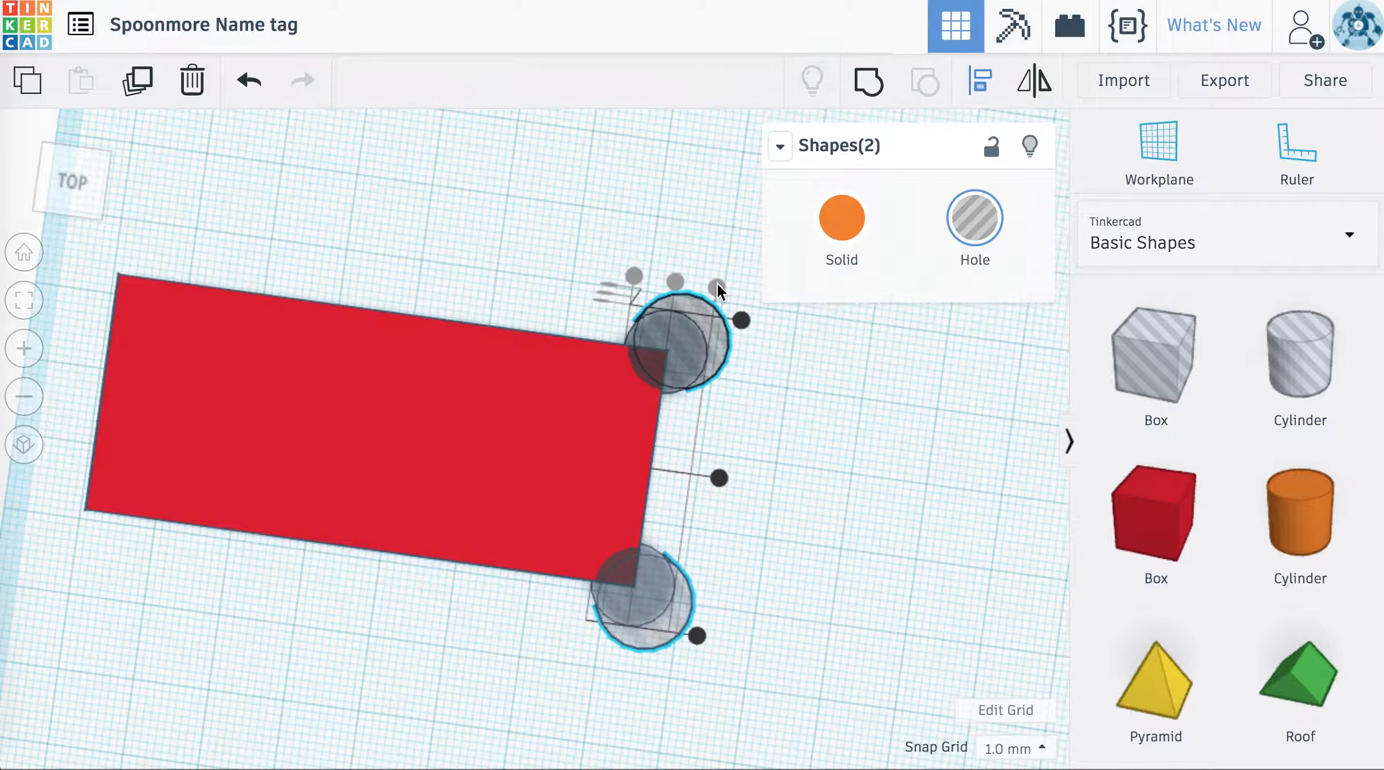
pyautogui.click(825, 351)
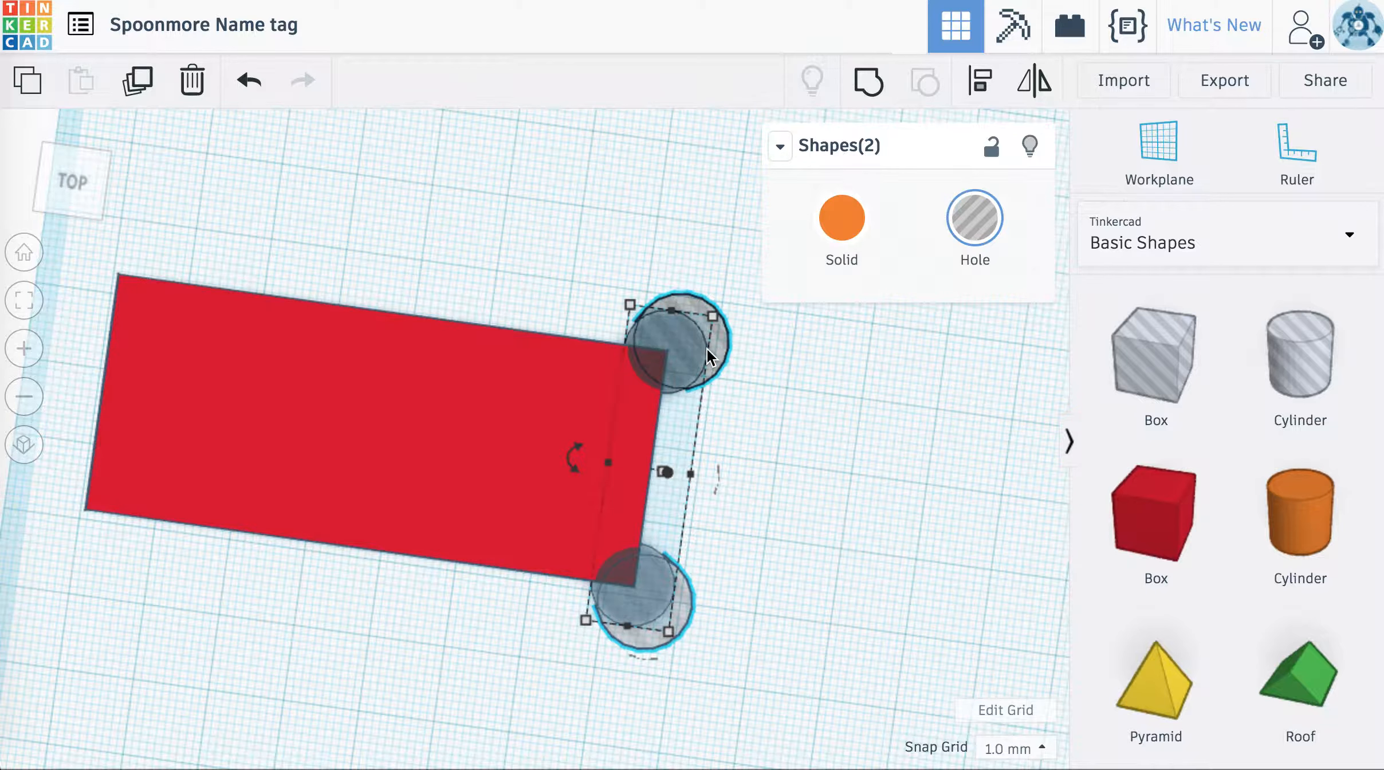
# Step: Copy the two right-end cylinder holes and fit the copies over the slab's two left corners
pyautogui.click(654, 584)
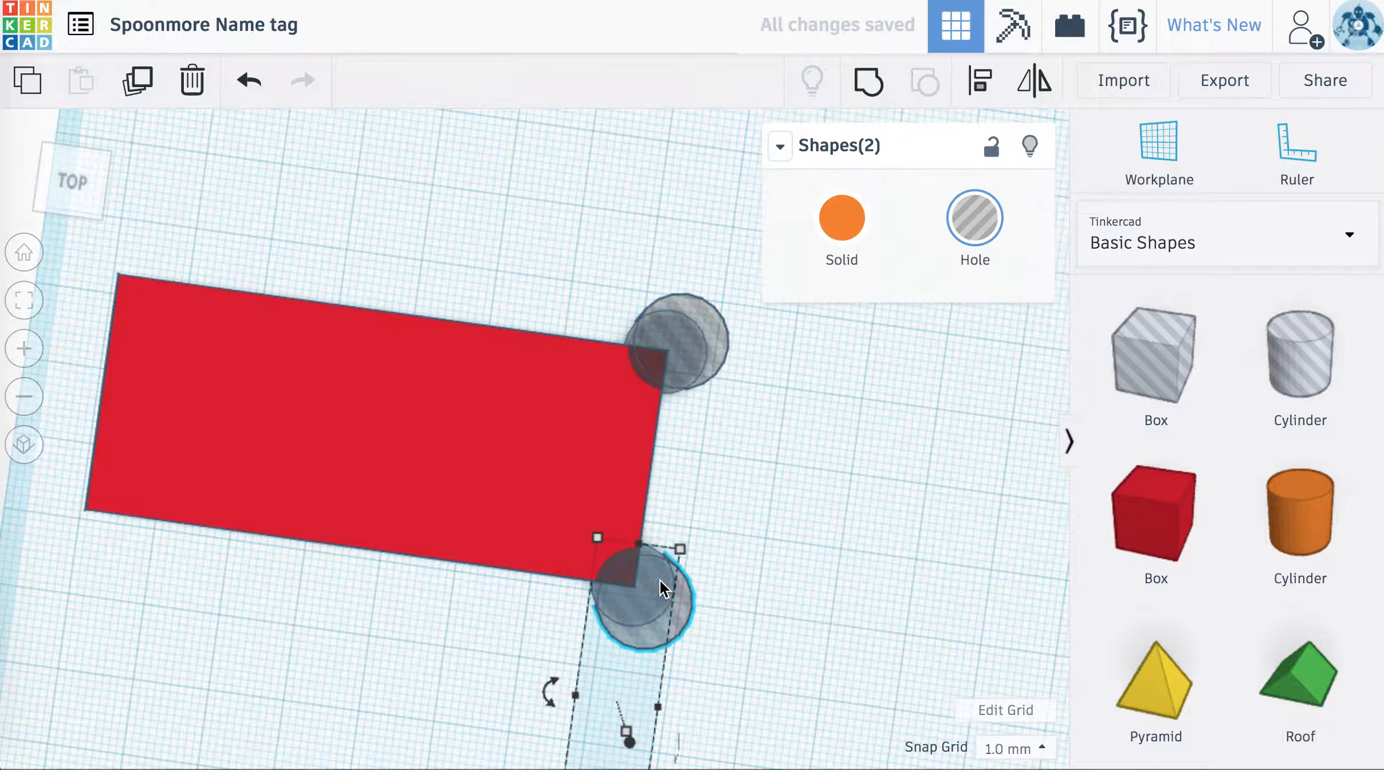
pyautogui.scroll(-6, 659, 579)
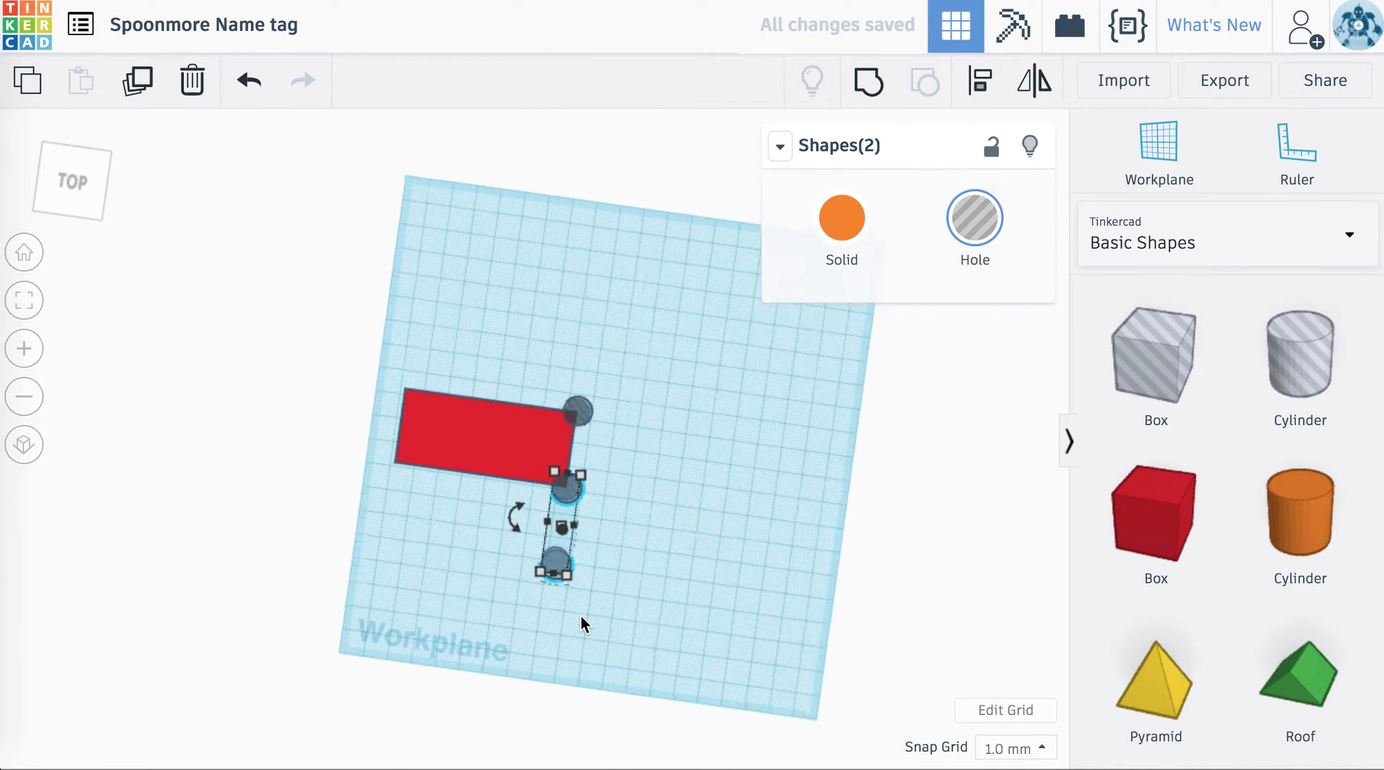
pyautogui.moveTo(556, 563); pyautogui.dragTo(397, 463)
pyautogui.press('f')
pyautogui.moveTo(588, 275)
pyautogui.mouseDown()
pyautogui.moveTo(585, 302)
pyautogui.moveTo(591, 286)
pyautogui.mouseUp()
pyautogui.click(701, 245)
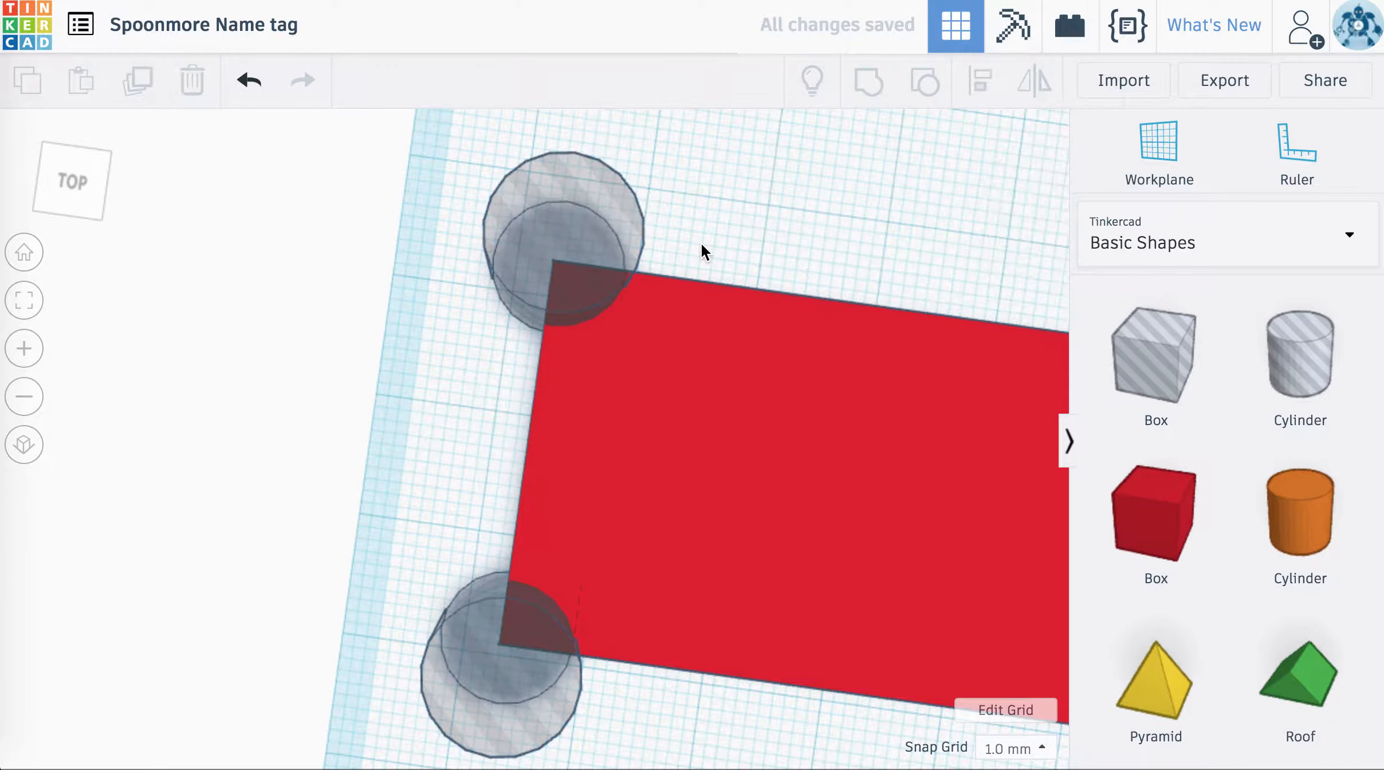
pyautogui.scroll(-5, 701, 246)
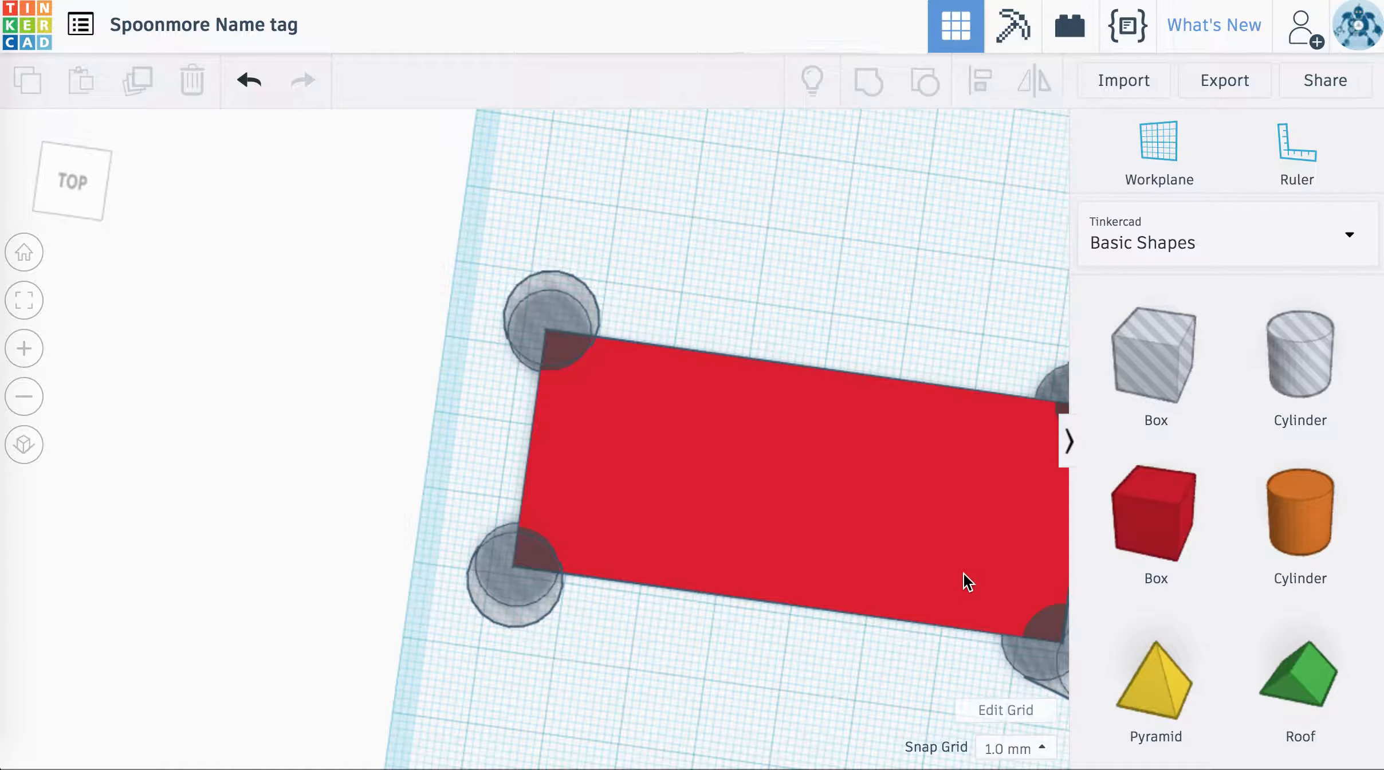
pyautogui.moveTo(948, 564); pyautogui.dragTo(916, 560)
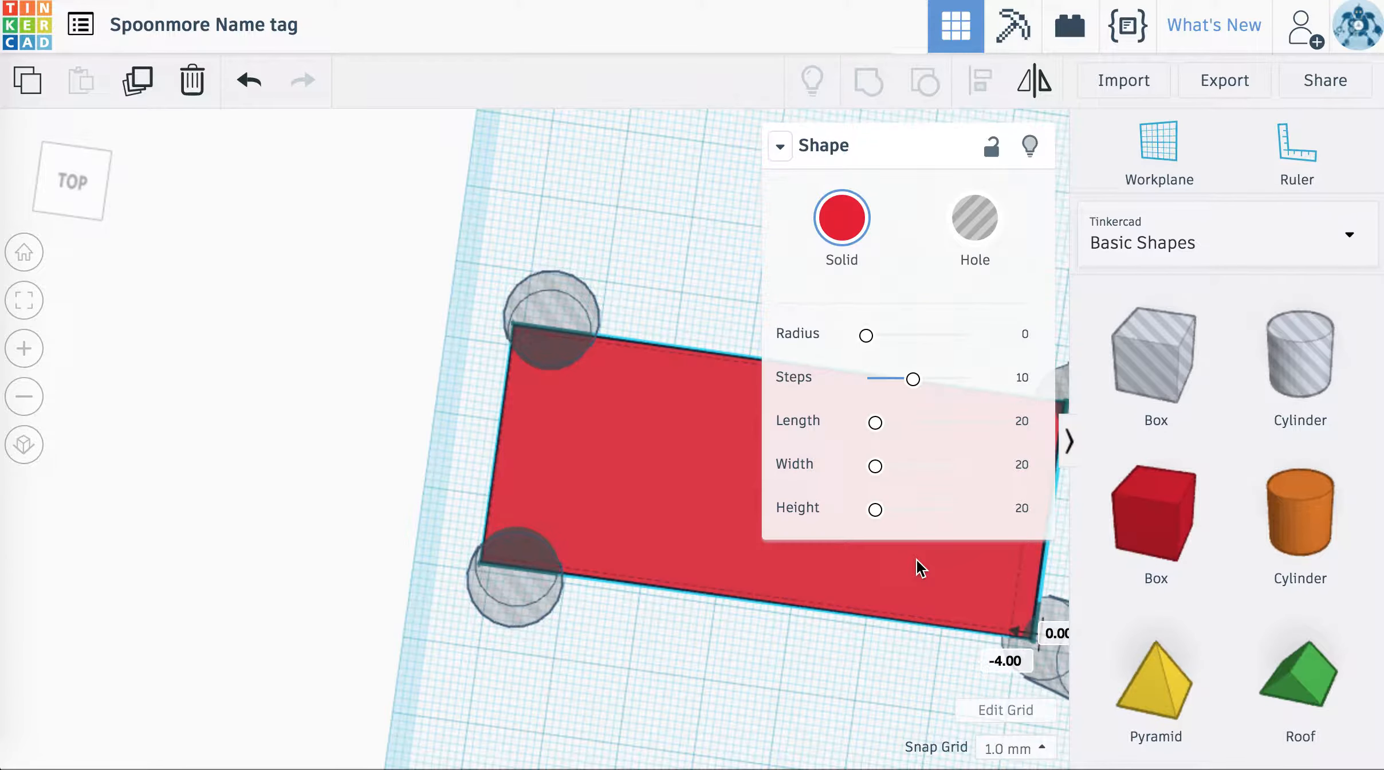
pyautogui.hotkey('ctrl', 'z')
pyautogui.click(839, 651)
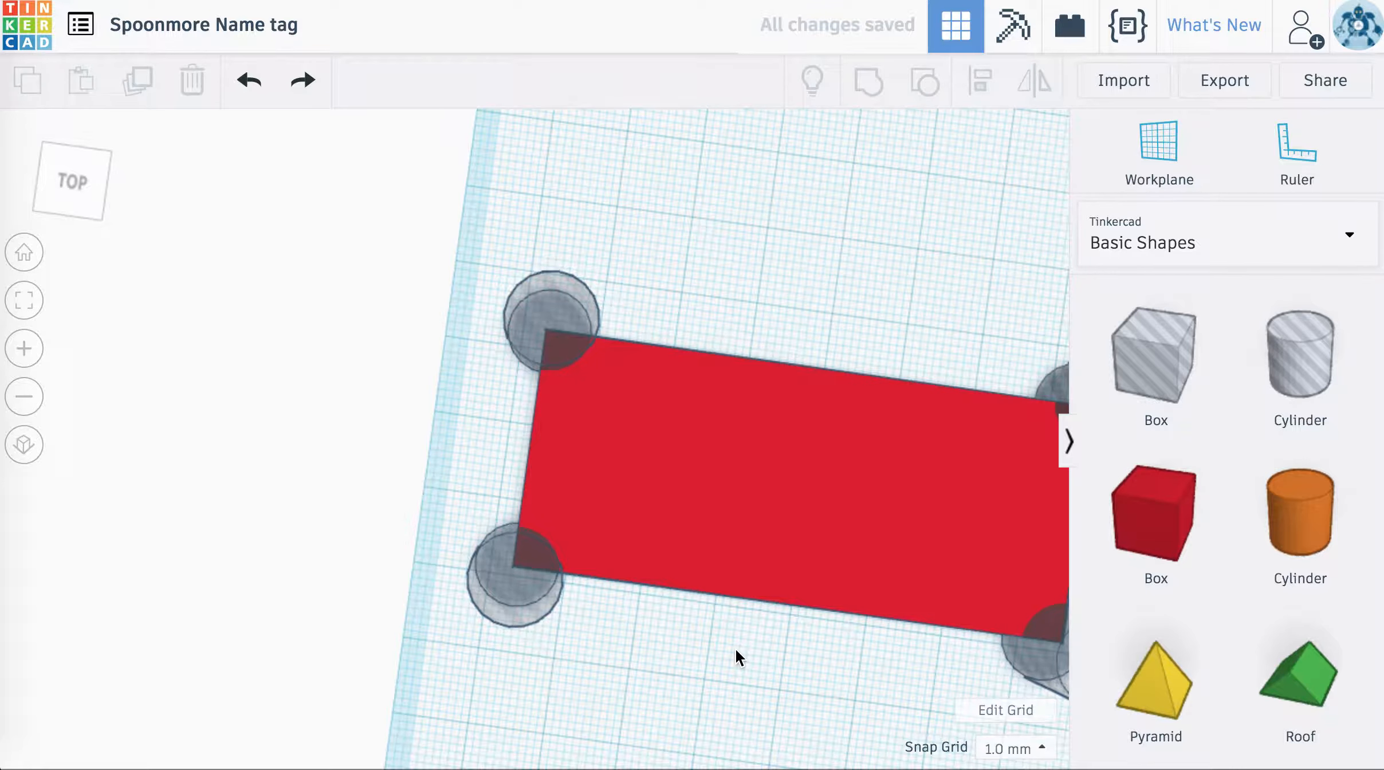
# Step: Check with Align whether the front left and front right cylinder holes line up
pyautogui.click(527, 602)
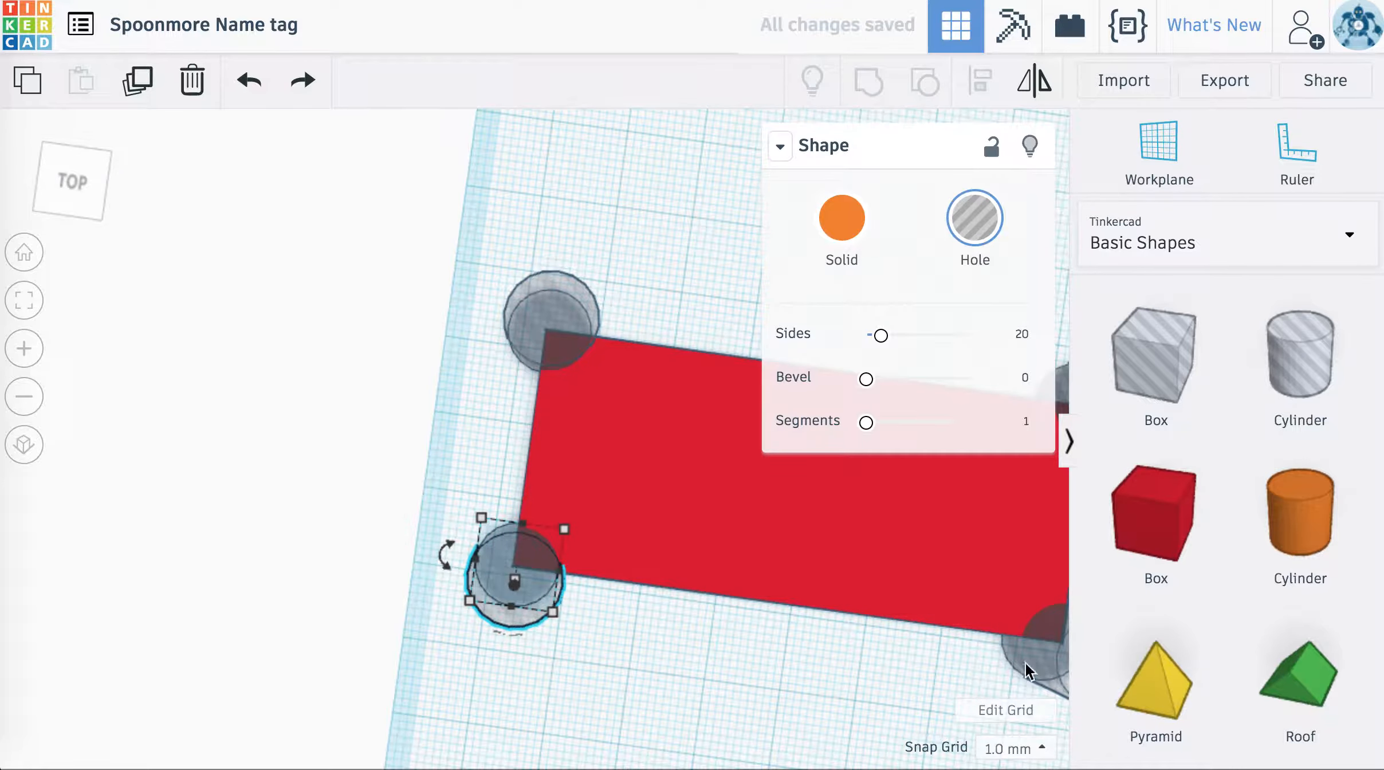
pyautogui.keyDown('shift'); pyautogui.click(1046, 663); pyautogui.keyUp('shift')
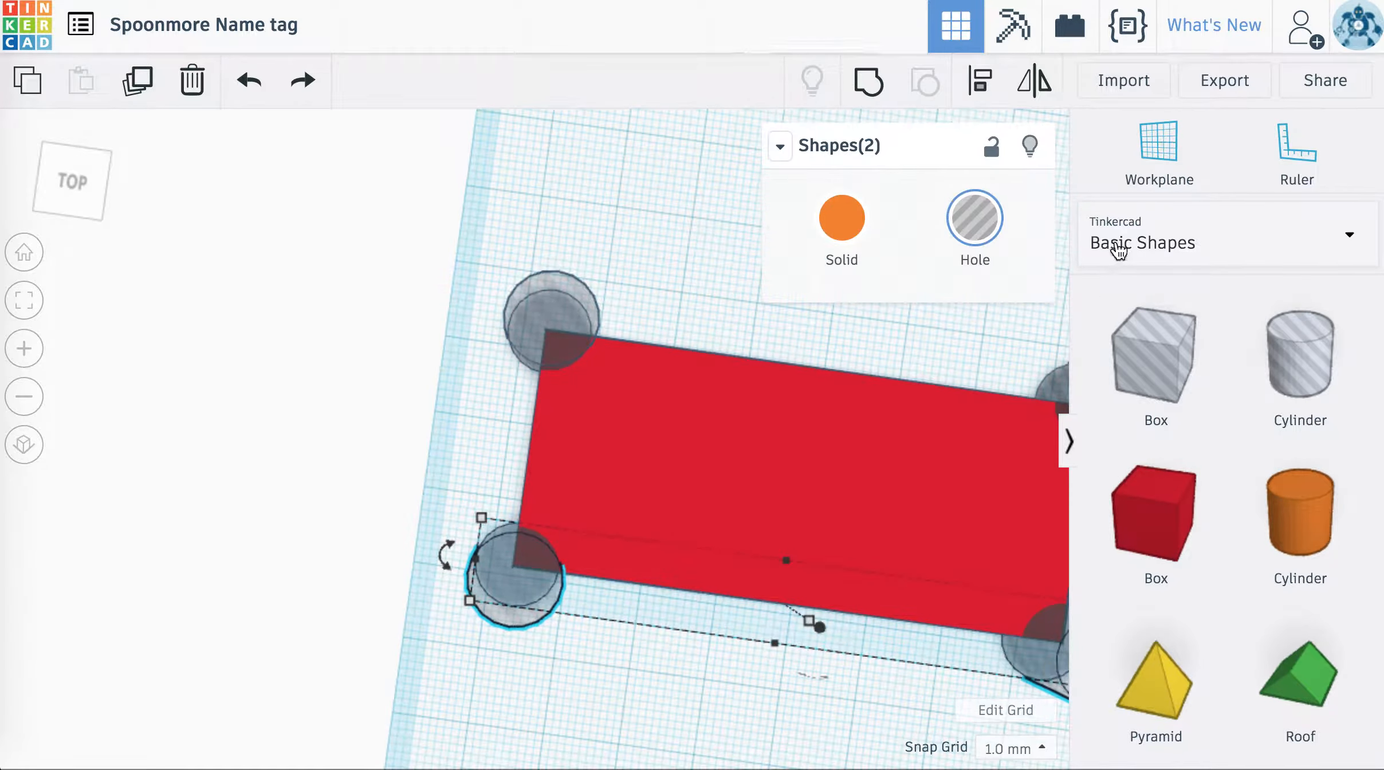
pyautogui.click(981, 85)
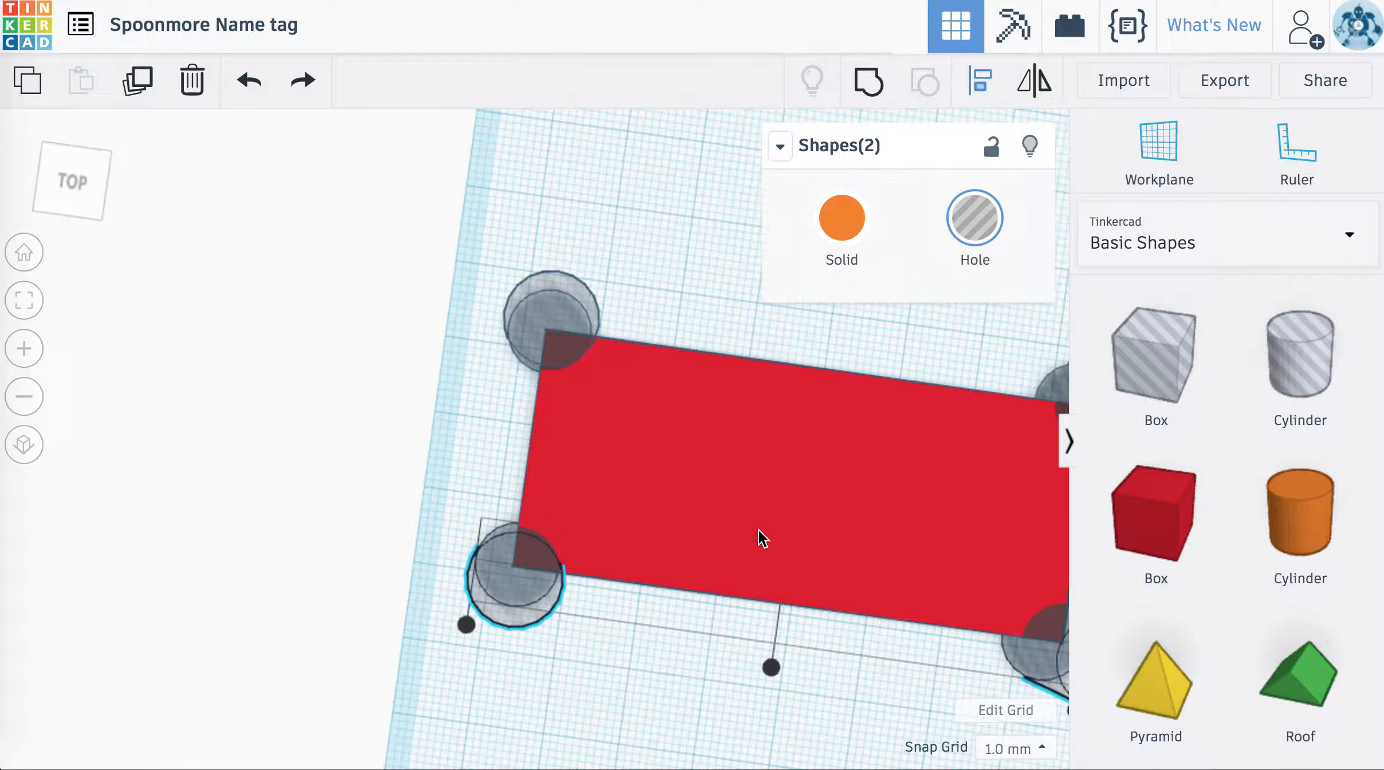
pyautogui.click(720, 329)
pyautogui.moveTo(719, 330); pyautogui.dragTo(622, 314)
pyautogui.scroll(-5, 803, 348)
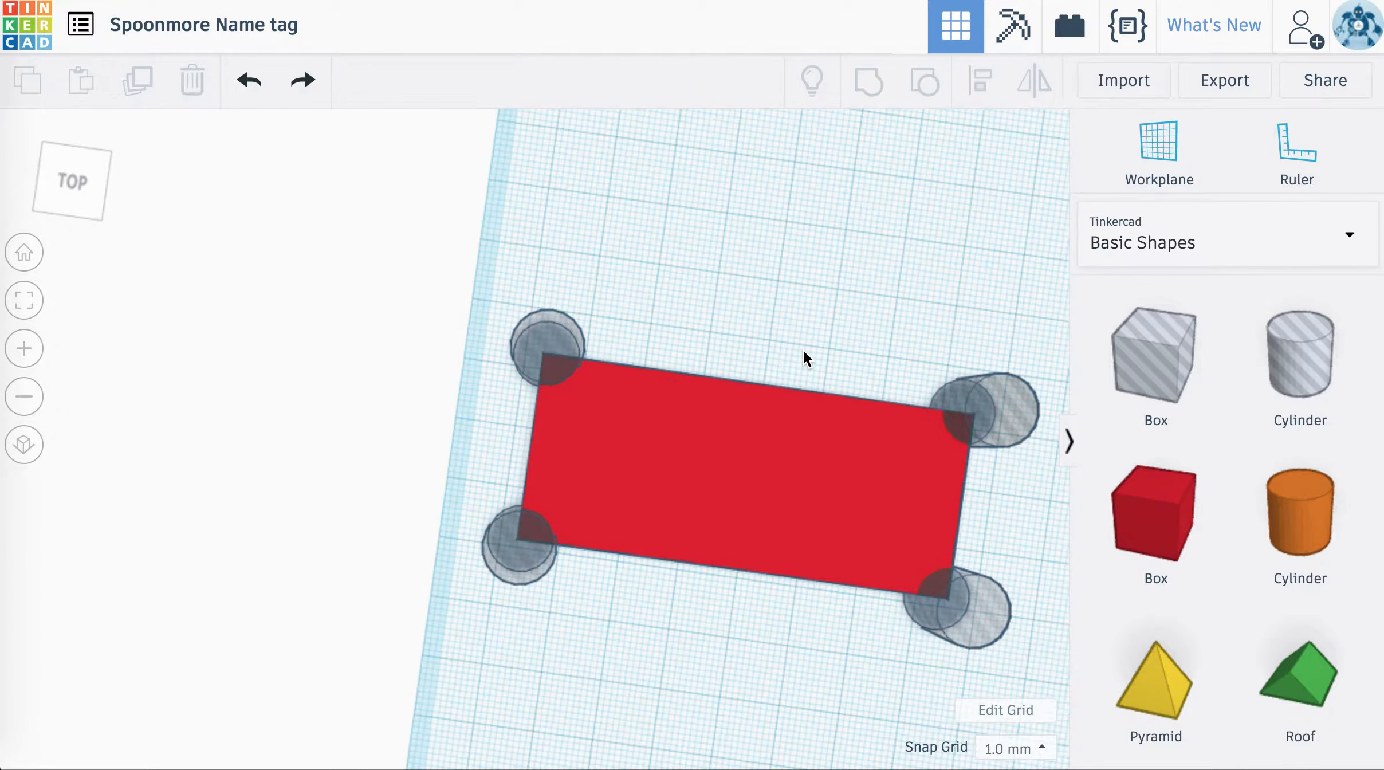
pyautogui.moveTo(873, 373); pyautogui.dragTo(729, 358)
pyautogui.click(764, 527)
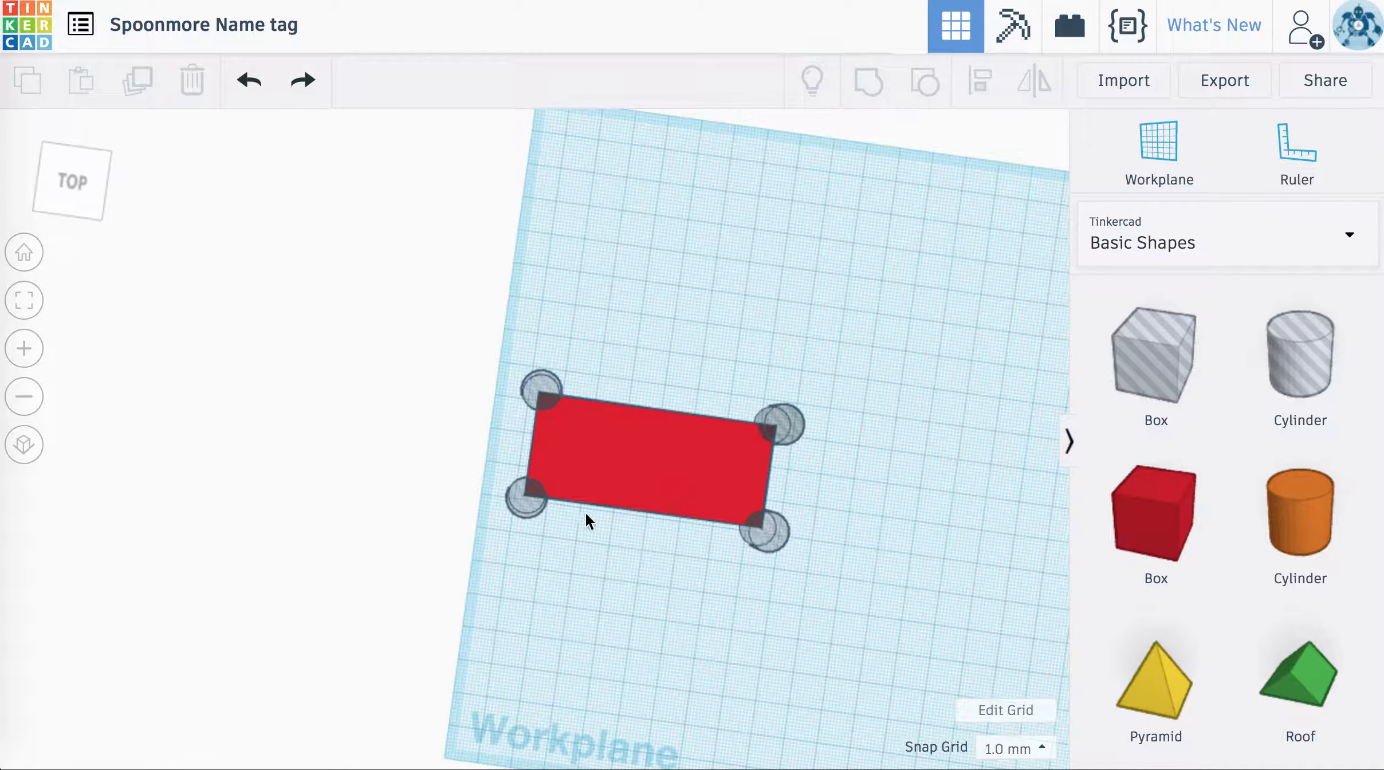
# Step: Recheck the alignment of the front pair of corner holes, and check the back pair as well
pyautogui.click(520, 501)
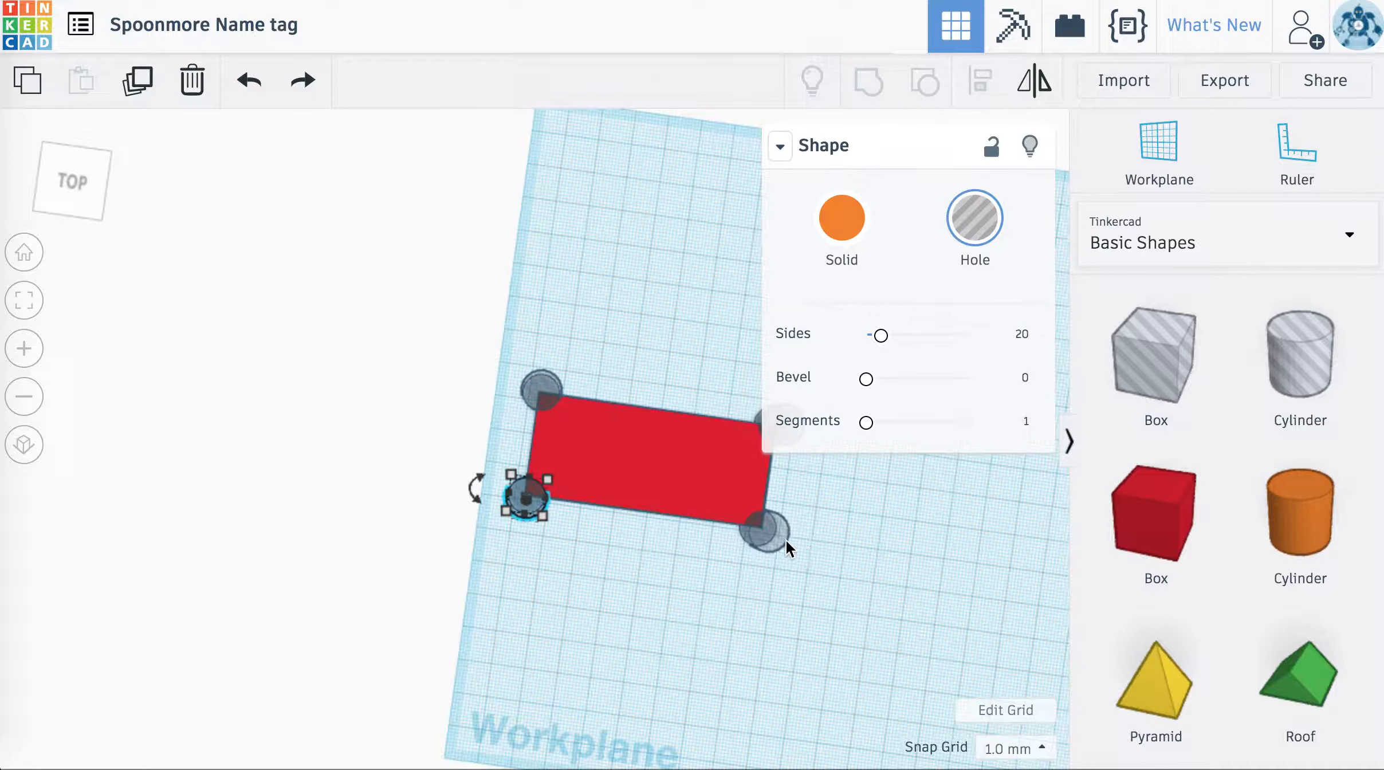
pyautogui.keyDown('shift'); pyautogui.click(771, 533); pyautogui.keyUp('shift')
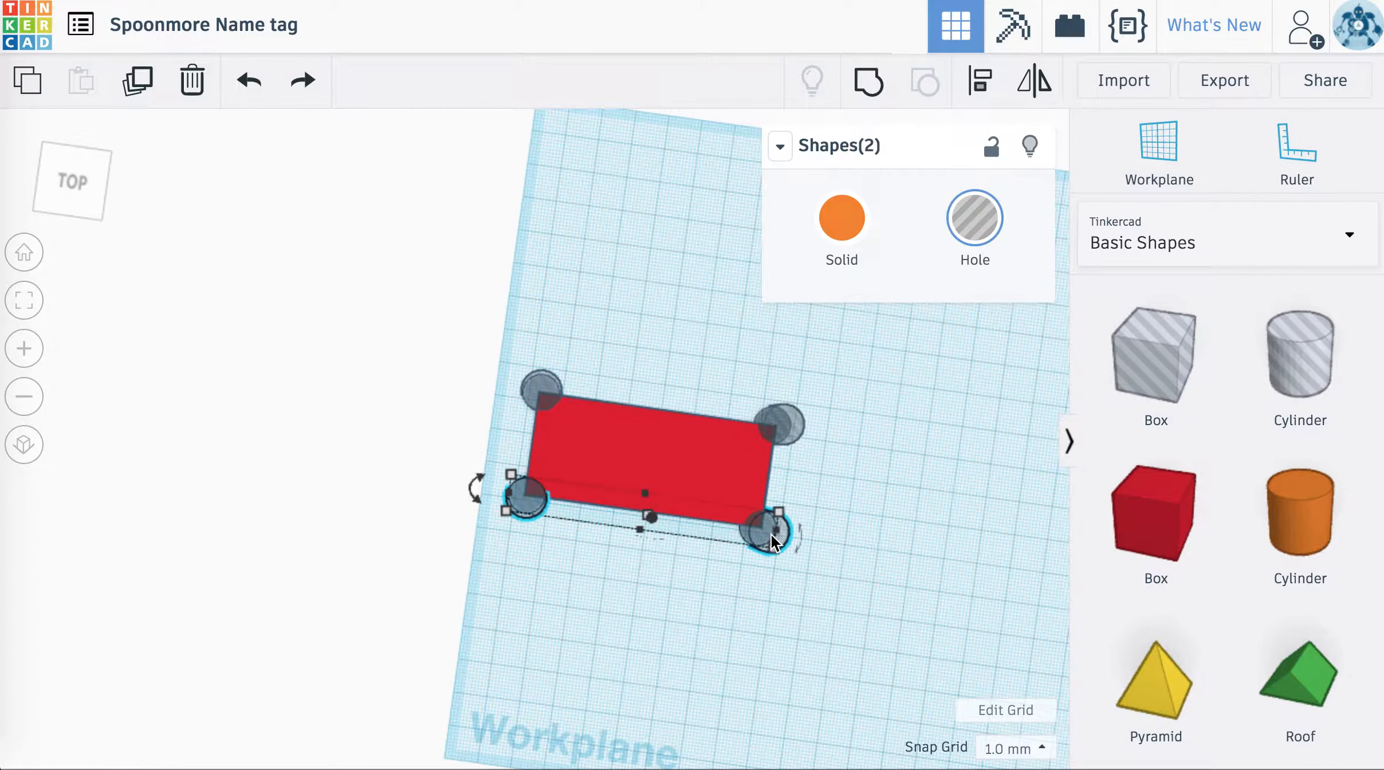
pyautogui.click(980, 80)
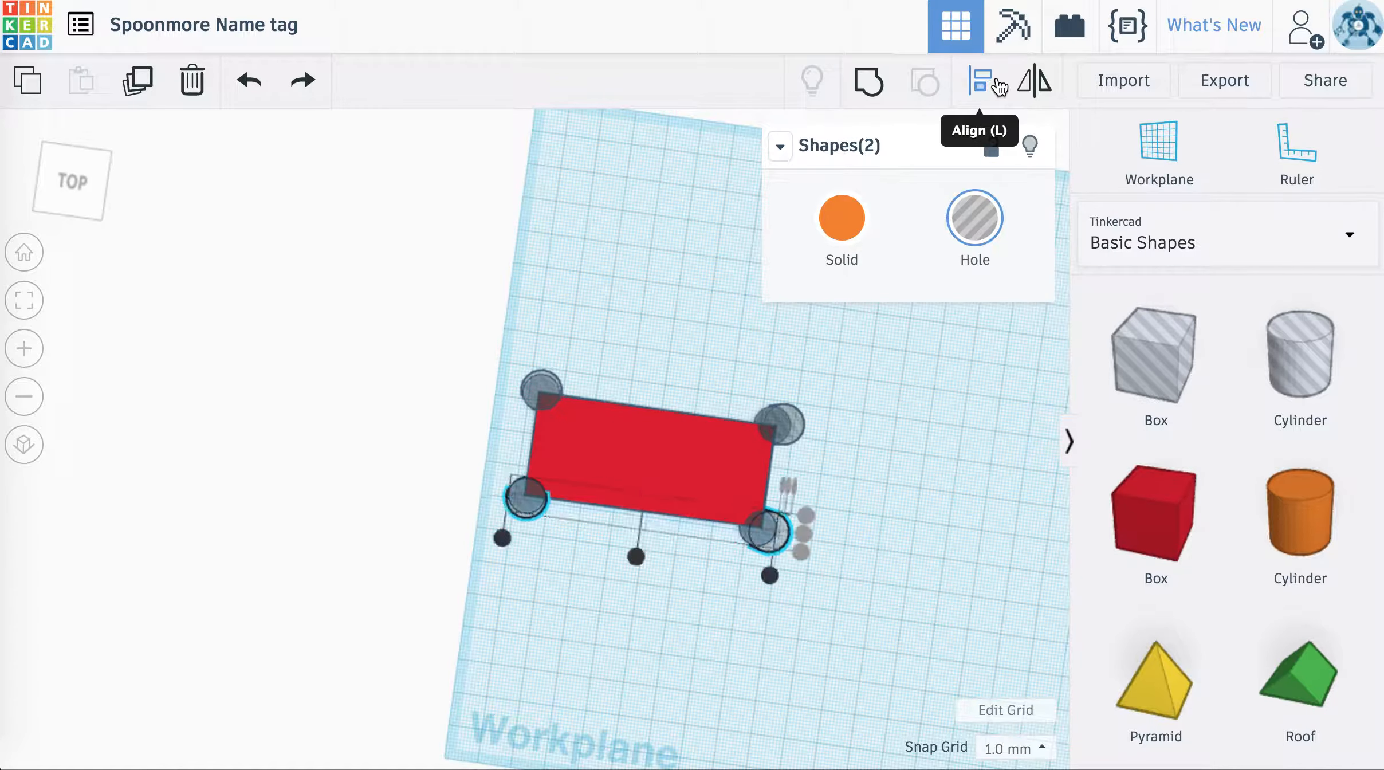
pyautogui.click(785, 412)
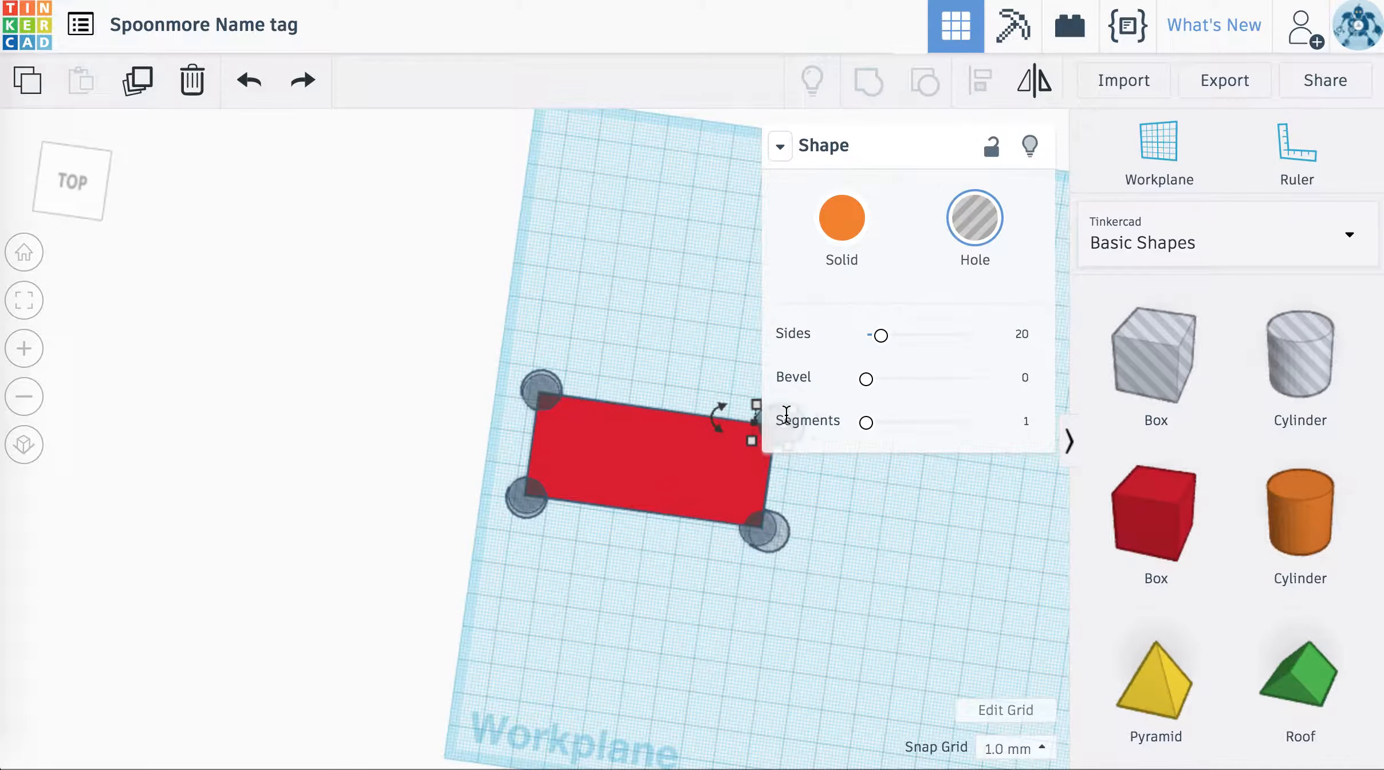
pyautogui.keyDown('shift'); pyautogui.click(528, 387); pyautogui.keyUp('shift')
pyautogui.click(983, 83)
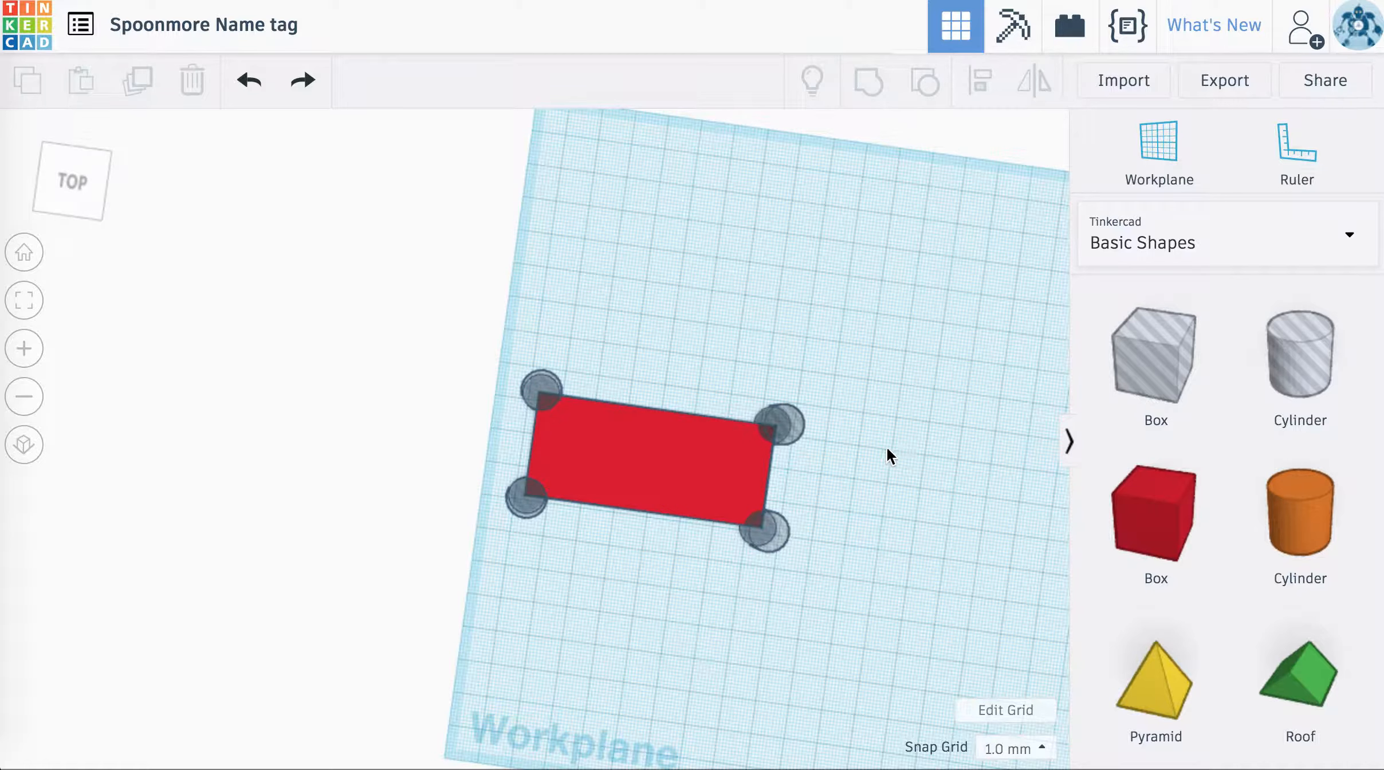
# Step: Group the four corner cylinder holes with the red slab to cut its corners
pyautogui.click(777, 423)
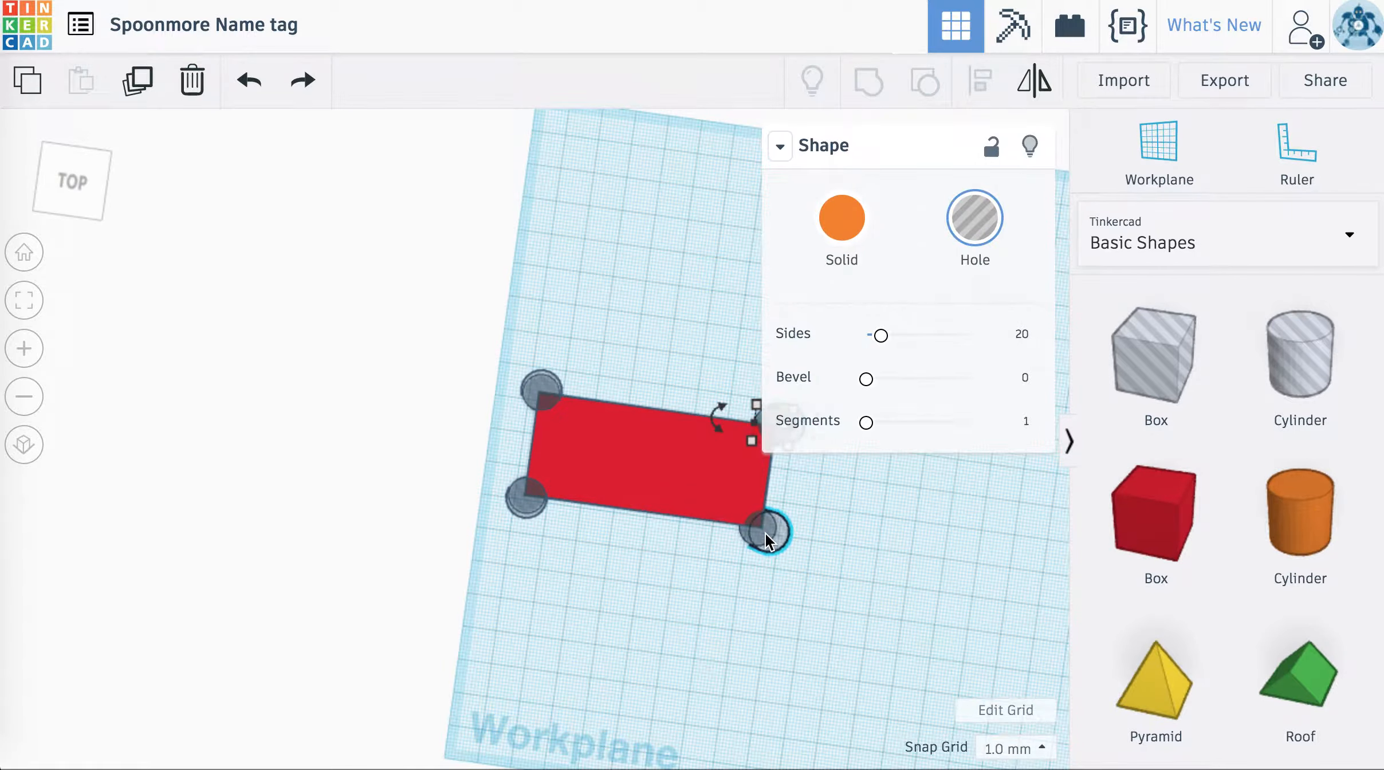
pyautogui.keyDown('shift'); pyautogui.click(764, 532); pyautogui.keyUp('shift')
pyautogui.keyDown('shift'); pyautogui.click(542, 399); pyautogui.keyUp('shift')
pyautogui.keyDown('shift'); pyautogui.click(522, 505); pyautogui.keyUp('shift')
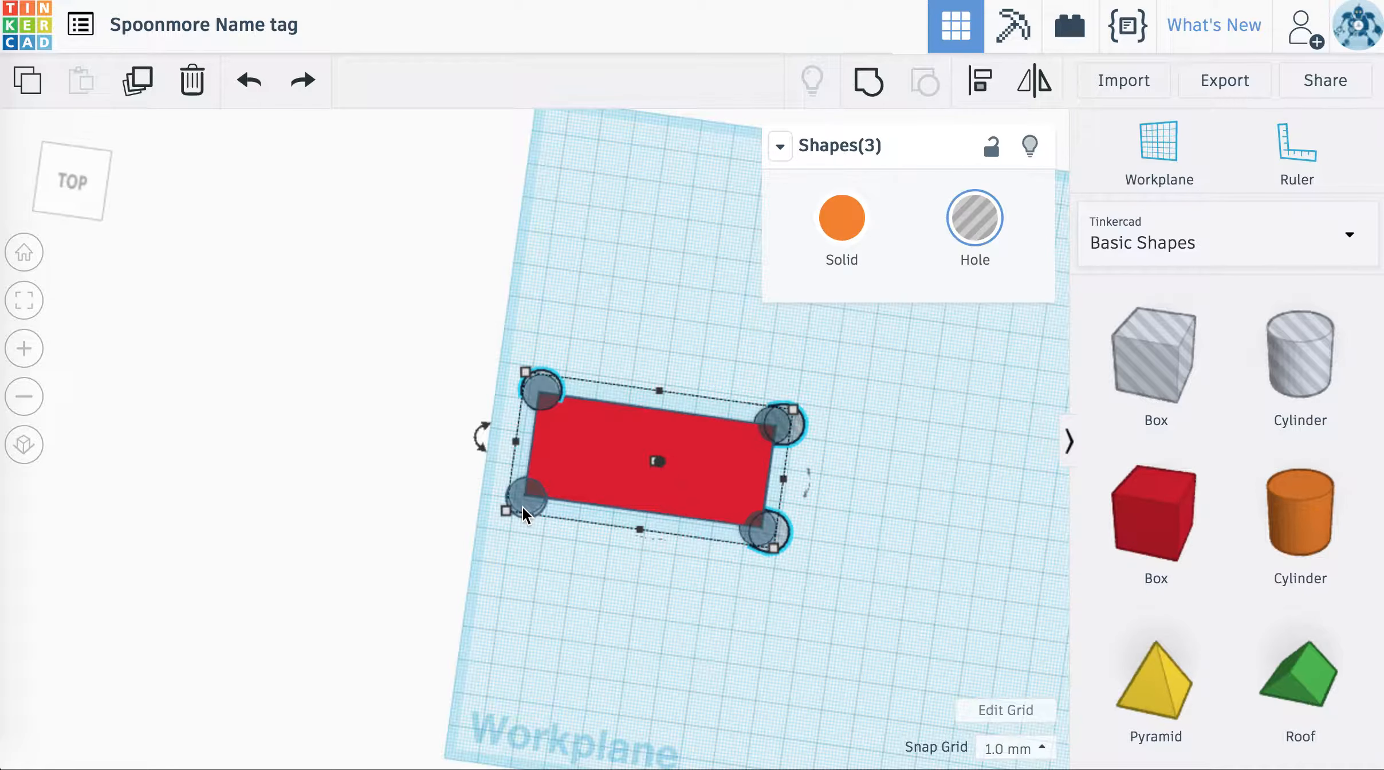
pyautogui.keyDown('shift'); pyautogui.click(581, 465); pyautogui.keyUp('shift')
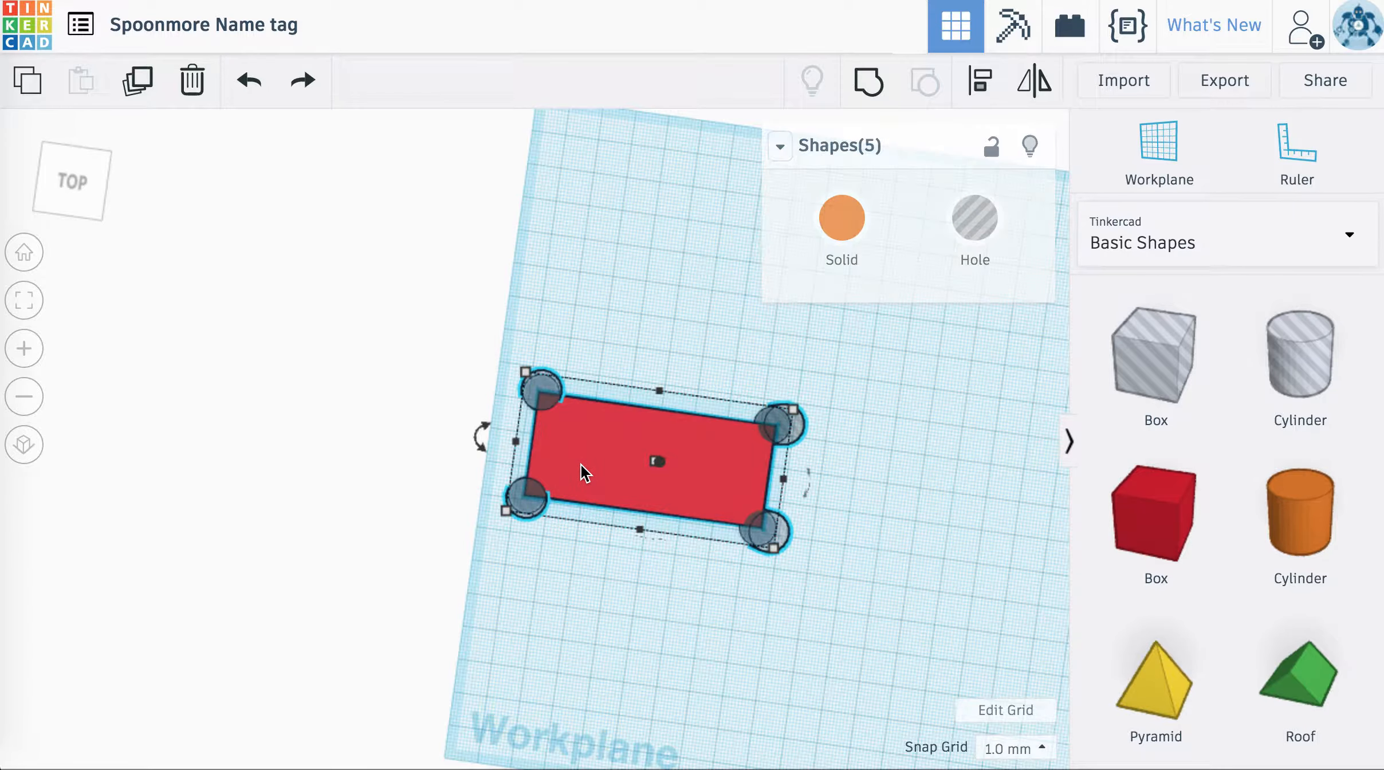
pyautogui.click(870, 82)
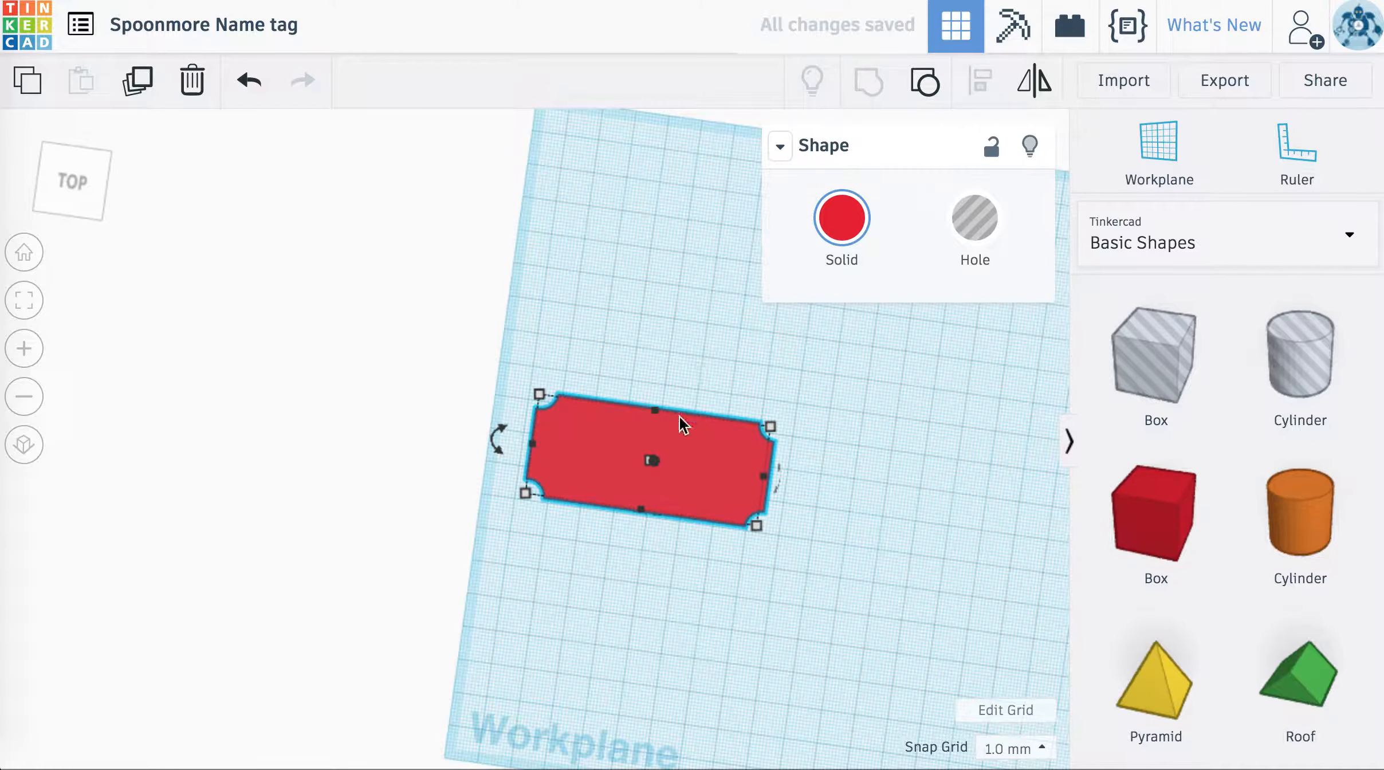
# Step: Duplicate the notched slab, move the copy behind the original and turn it into a hole
pyautogui.moveTo(649, 562); pyautogui.dragTo(653, 438, button='right')
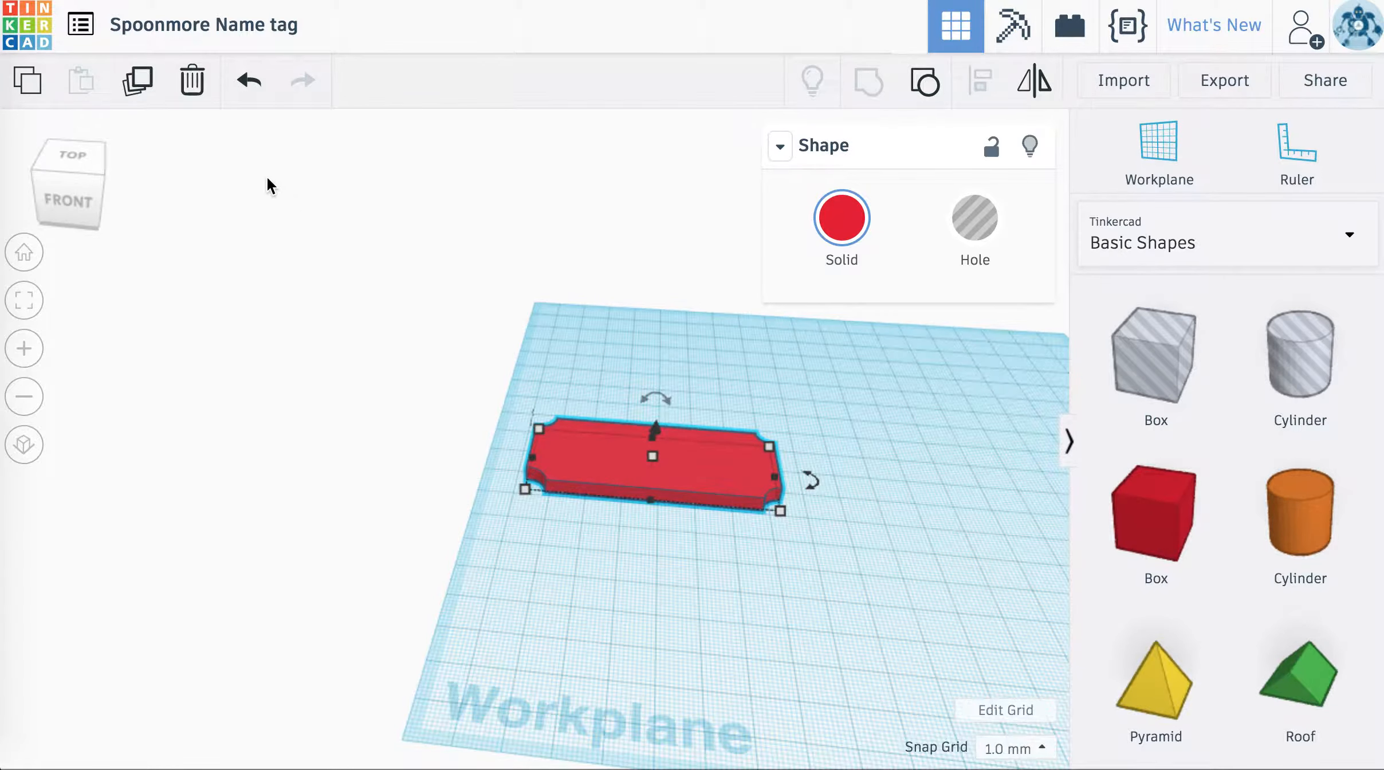
pyautogui.click(138, 83)
pyautogui.moveTo(688, 456); pyautogui.dragTo(677, 357)
pyautogui.click(968, 245)
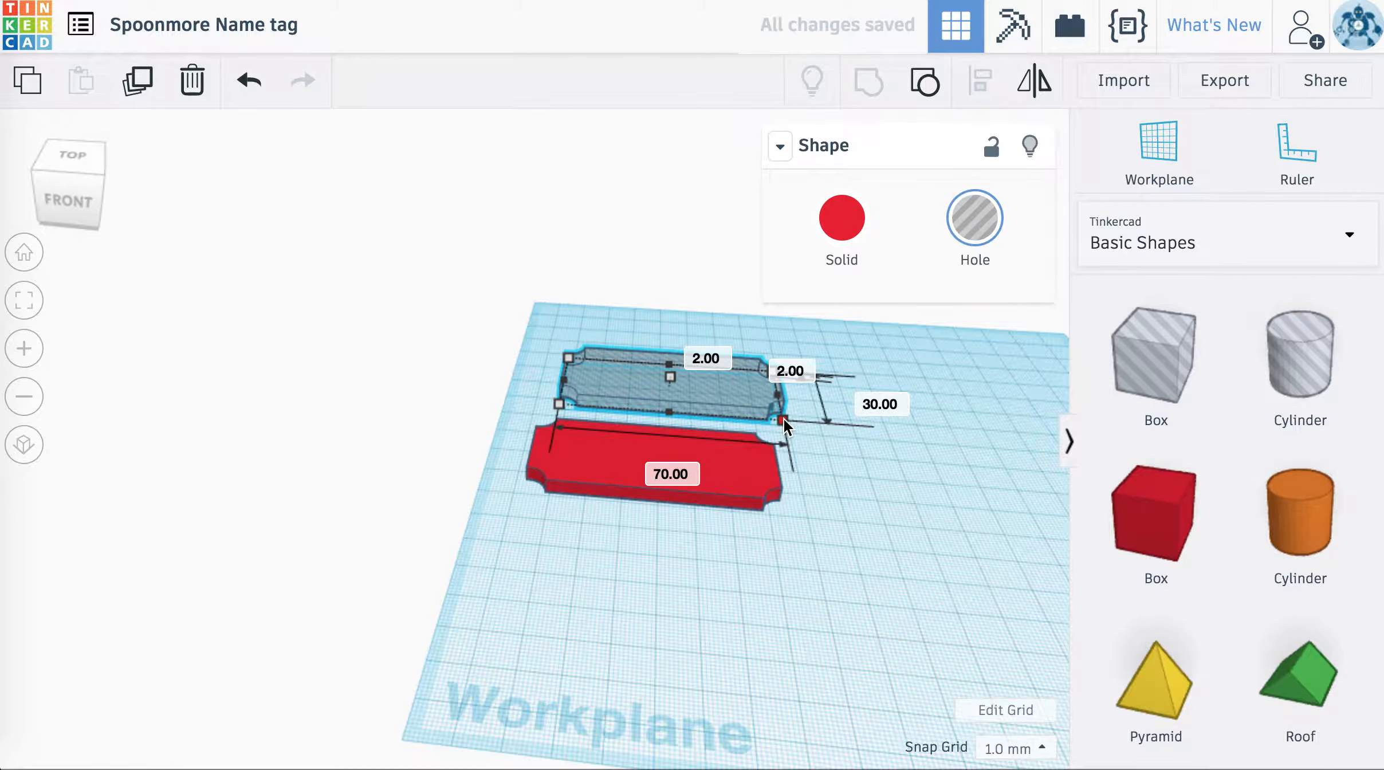
# Step: Resize the hole copy to 66 mm long and 26 mm wide
pyautogui.click(871, 398)
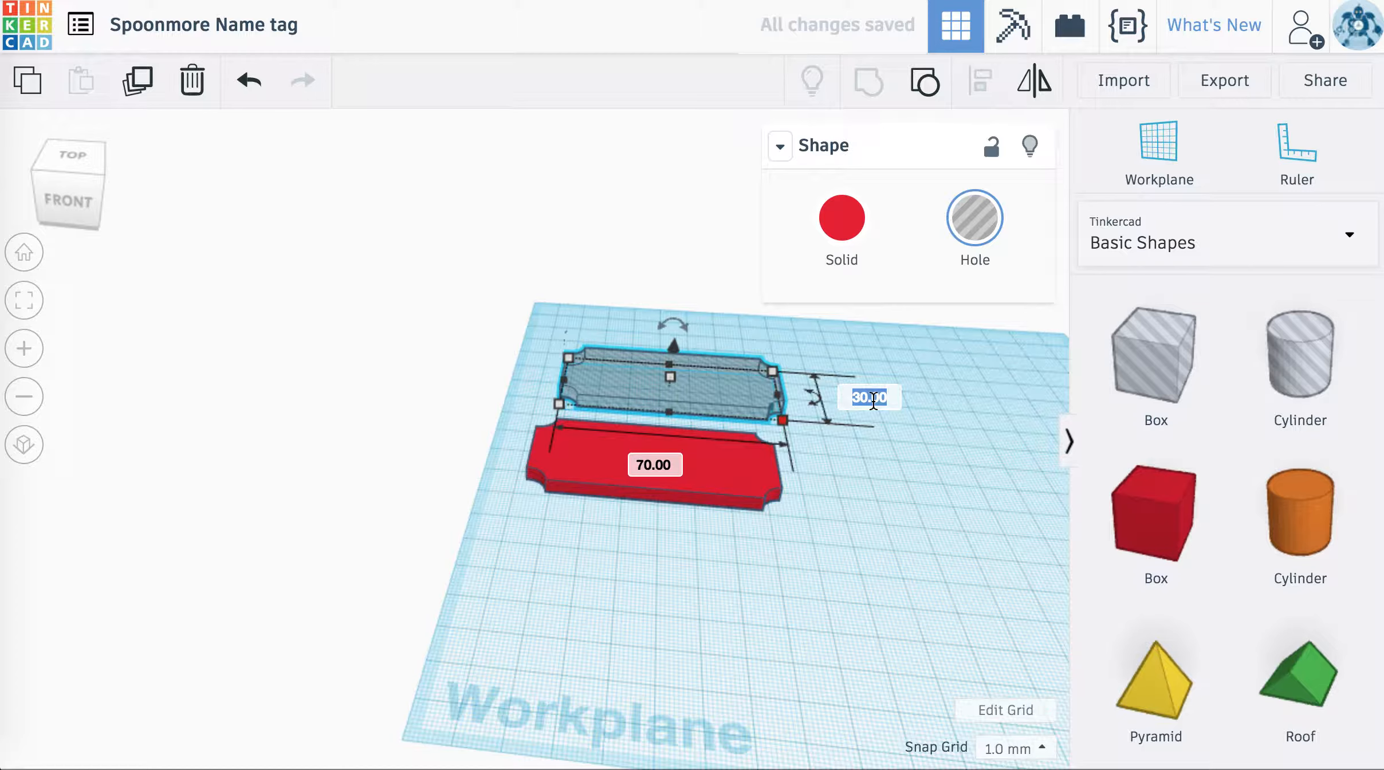
pyautogui.write('26')
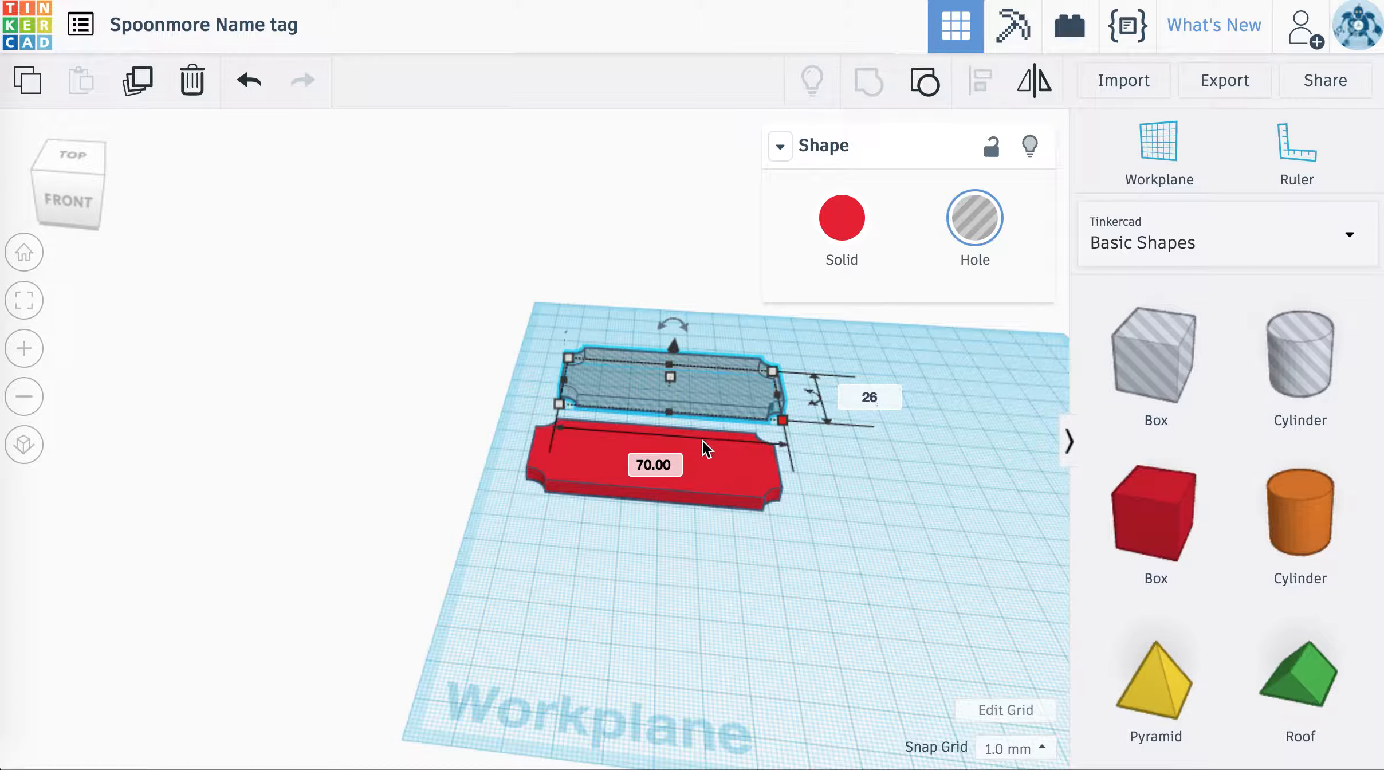
pyautogui.click(660, 464)
pyautogui.write('66')
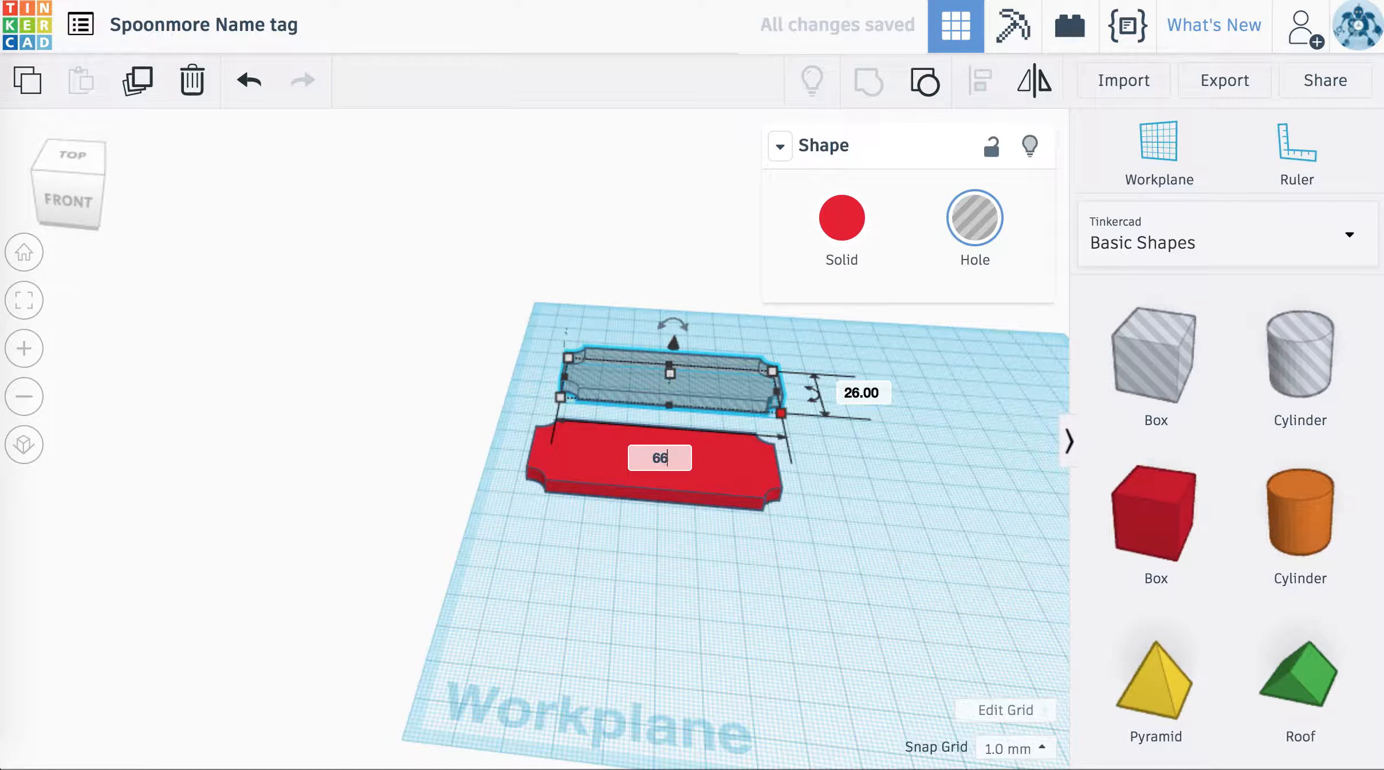
pyautogui.press('Return')
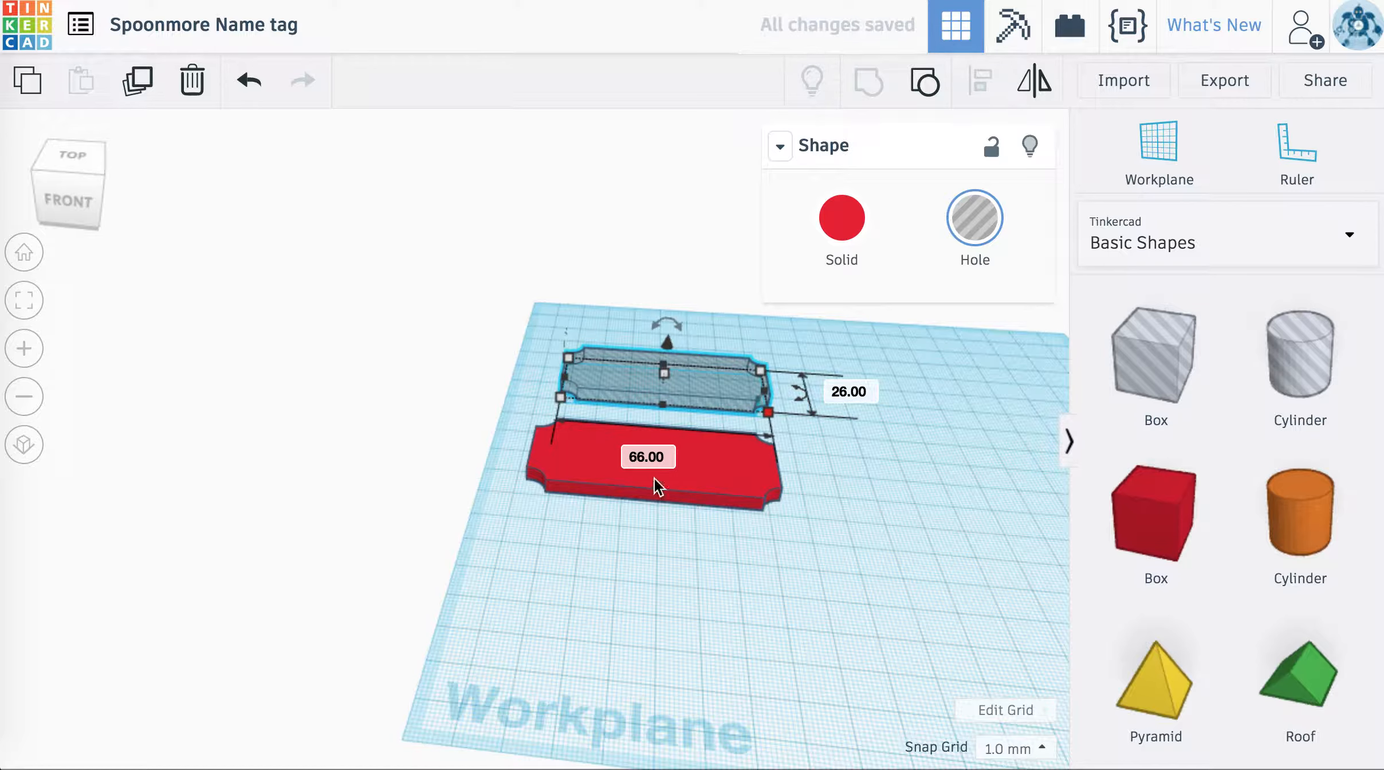
# Step: Centre the hole copy on the red slab in both horizontal directions and group them to cut a recess
pyautogui.keyDown('shift'); pyautogui.click(715, 458); pyautogui.keyUp('shift')
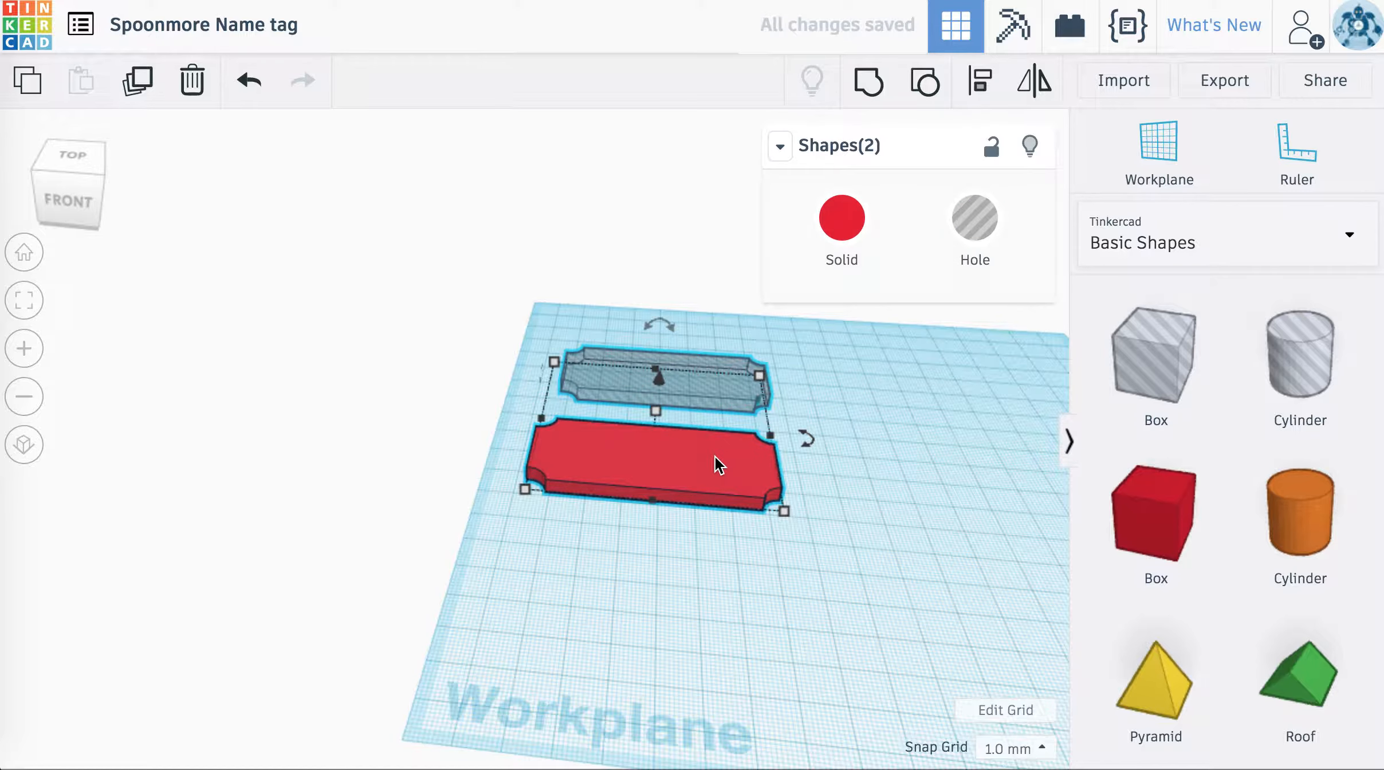
pyautogui.click(995, 86)
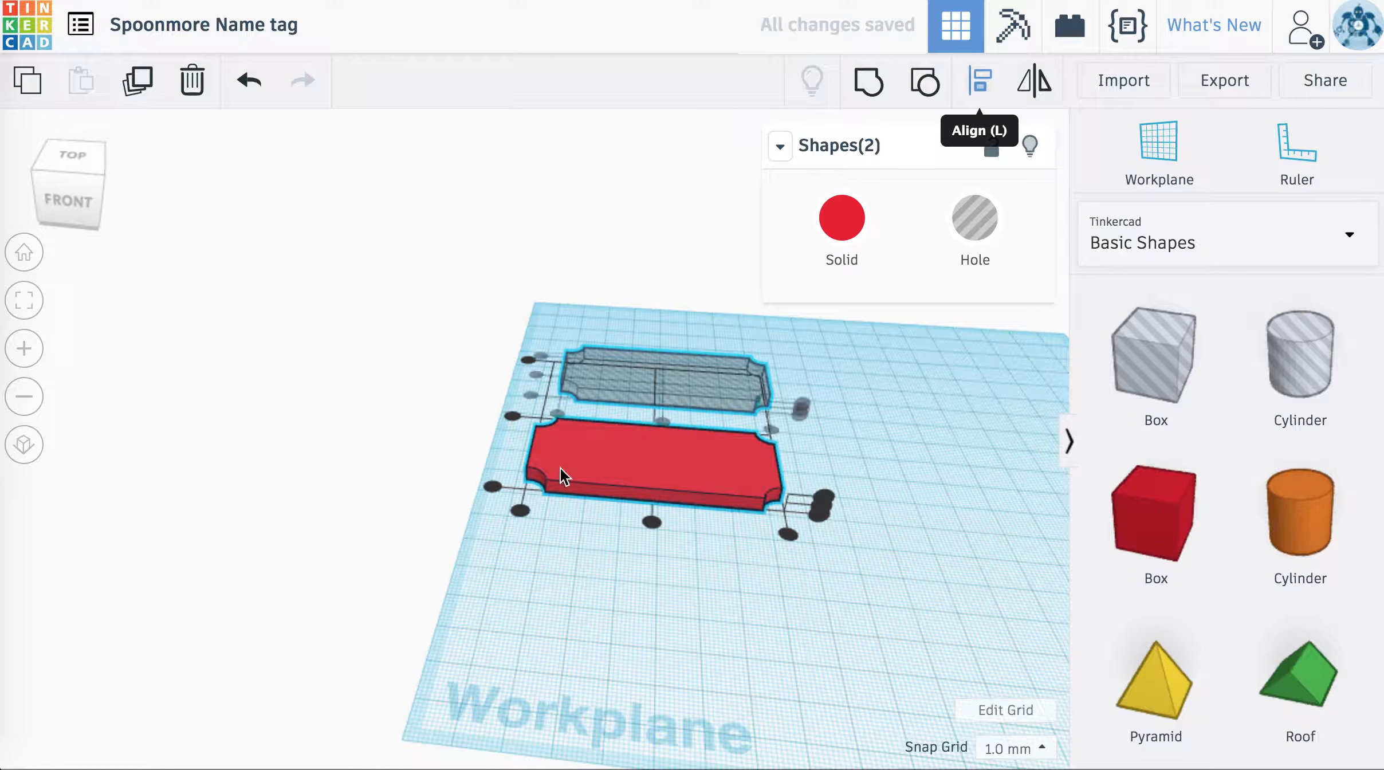
pyautogui.click(512, 416)
pyautogui.click(653, 473)
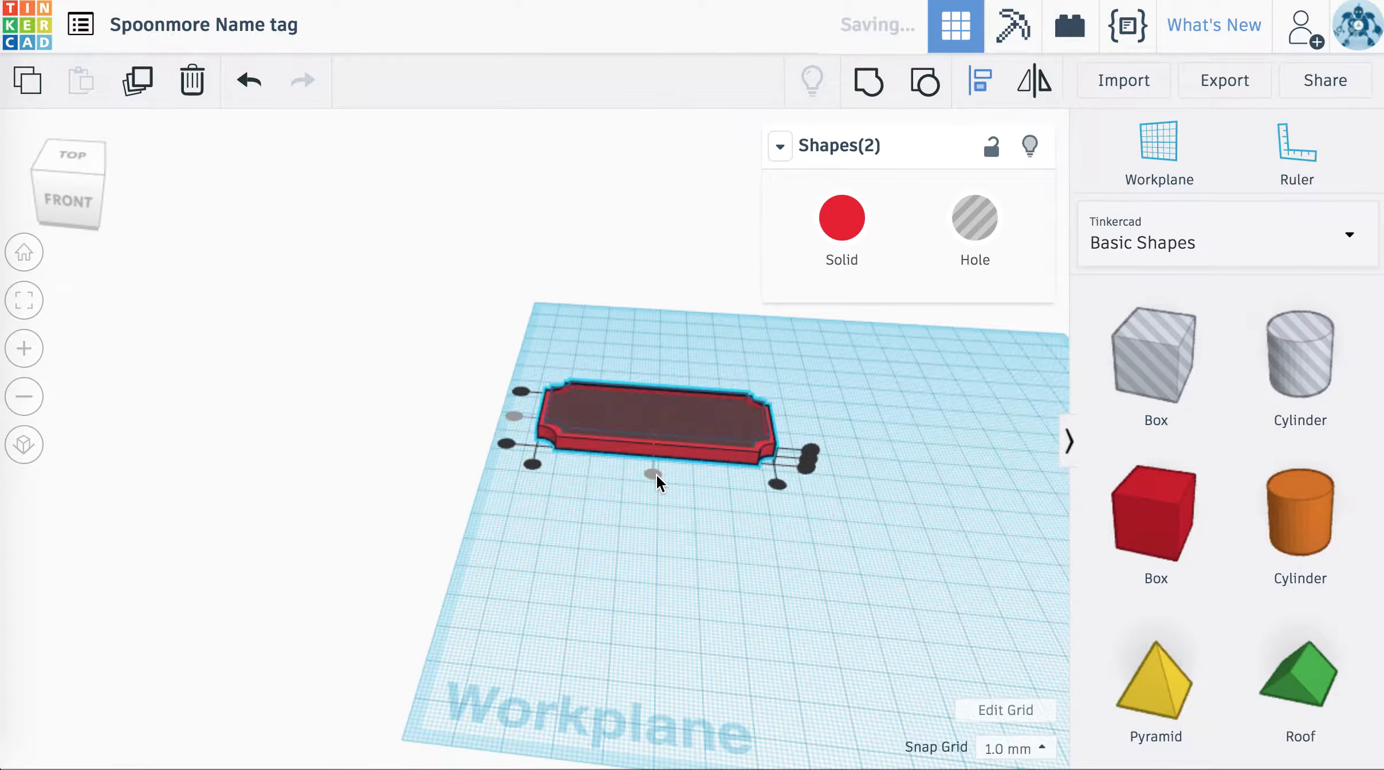
pyautogui.click(868, 82)
pyautogui.moveTo(742, 542); pyautogui.dragTo(728, 620, button='right')
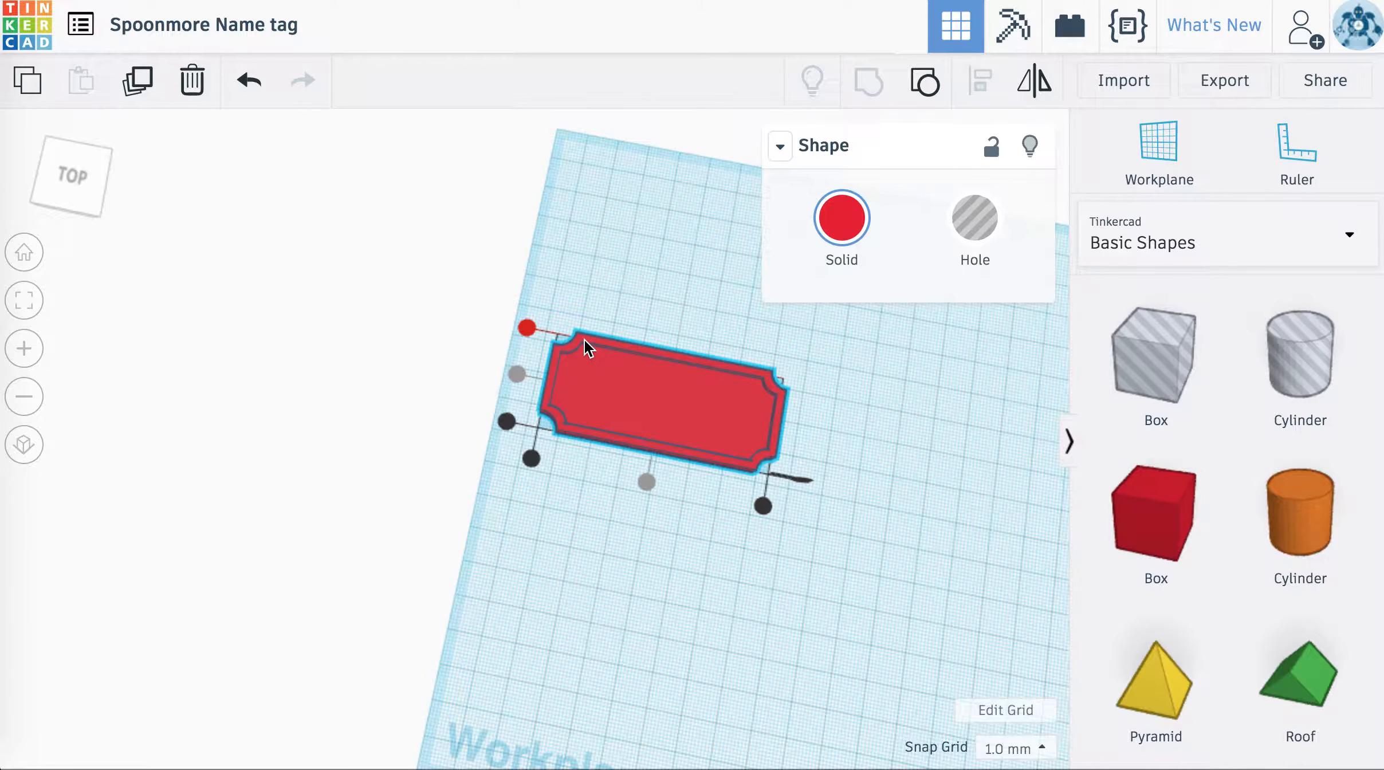
pyautogui.moveTo(751, 563); pyautogui.dragTo(780, 440, button='right')
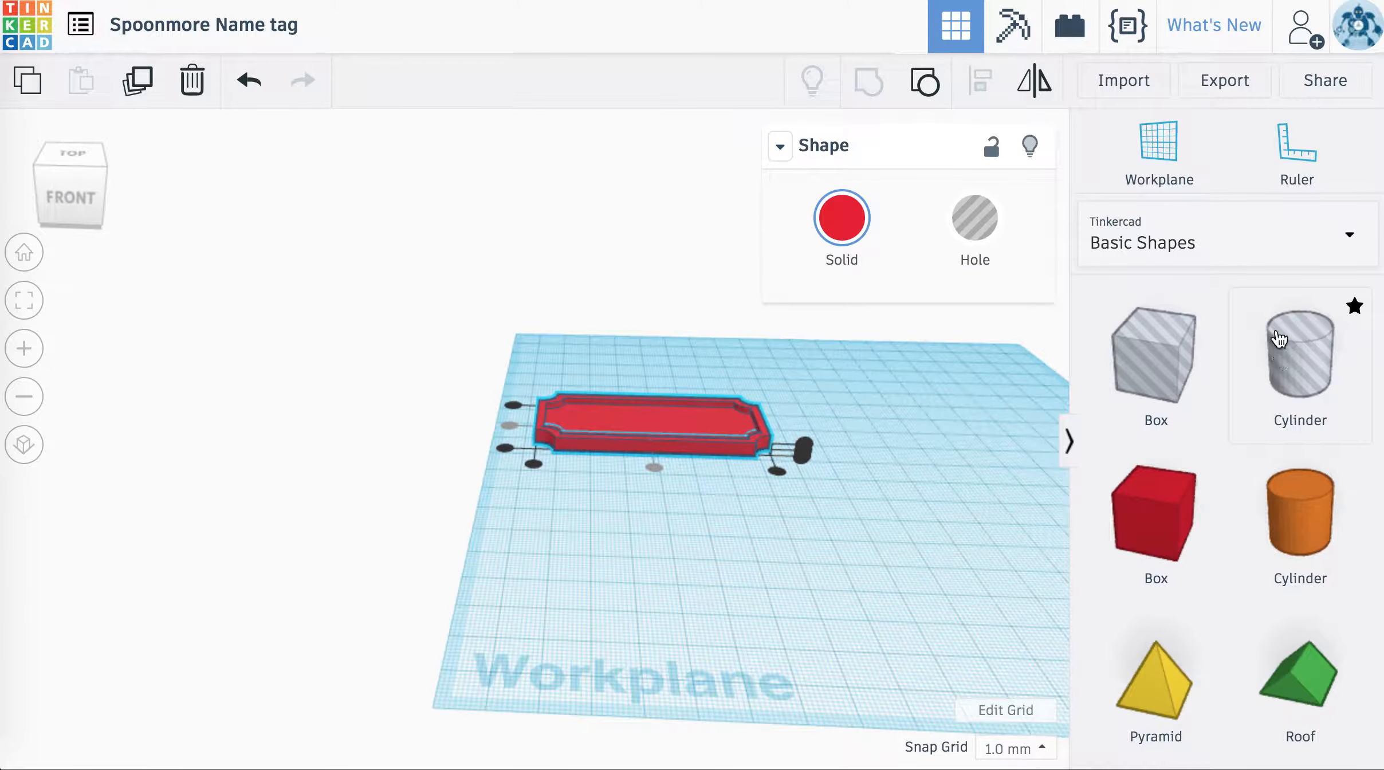
# Step: Add a Text shape to the workplane in front of the slab and choose the Sans Mono font
pyautogui.scroll(-5, 1290, 384)
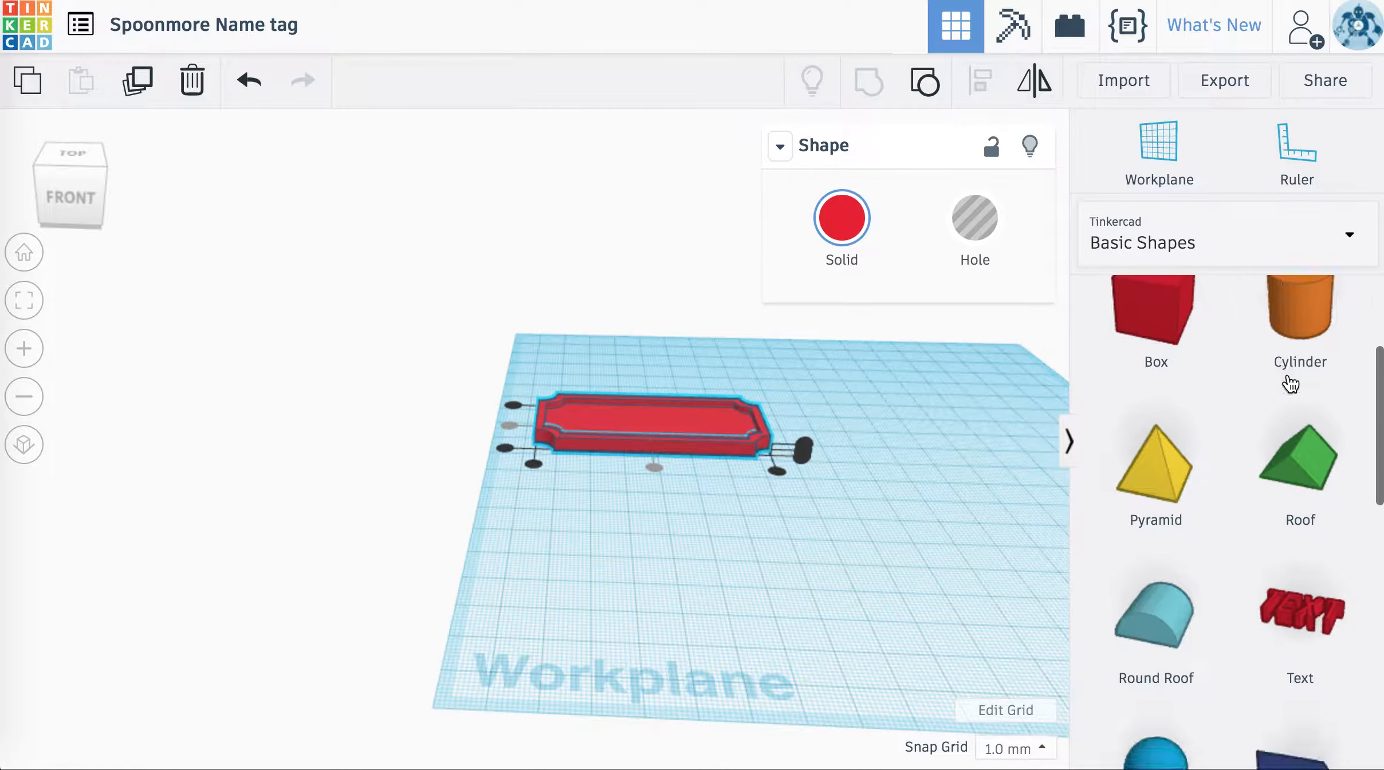
pyautogui.moveTo(1296, 508); pyautogui.dragTo(670, 528)
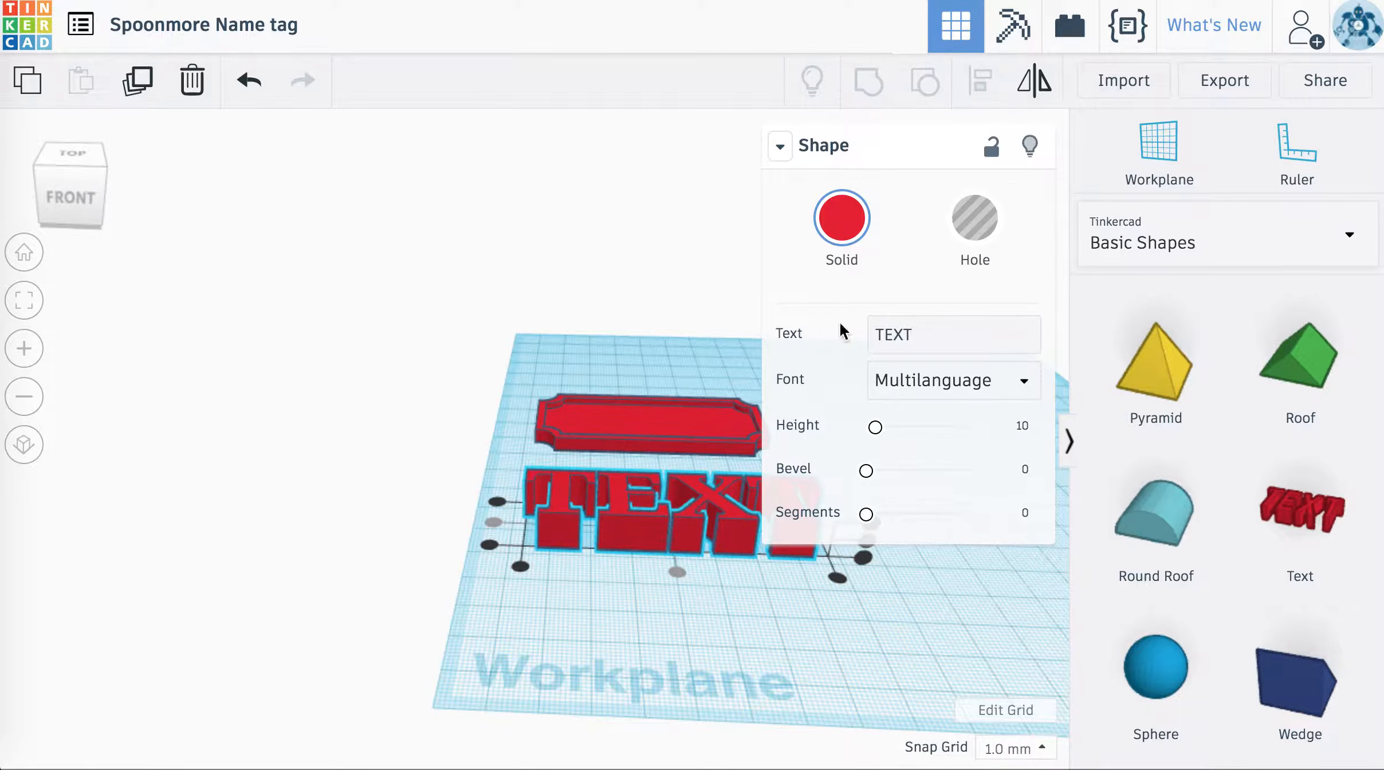
pyautogui.click(1011, 394)
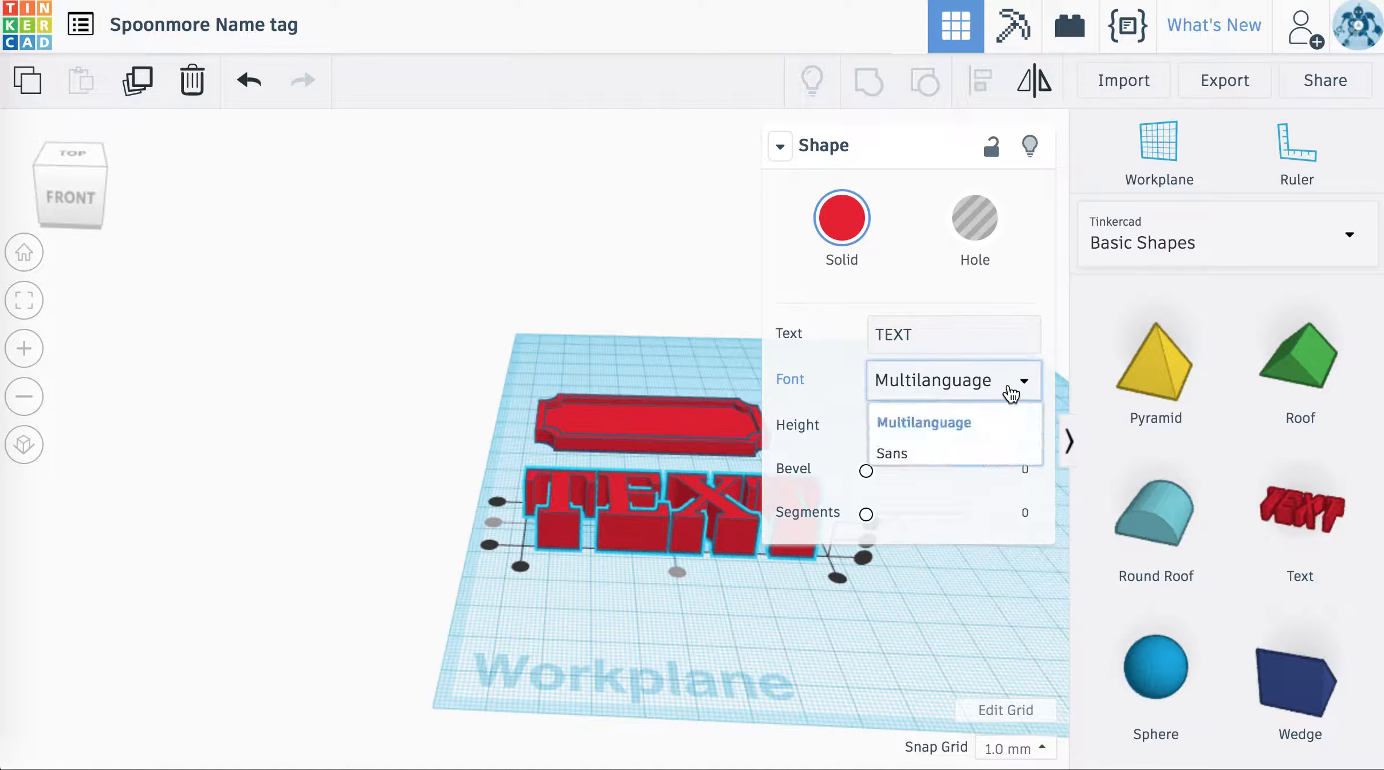
pyautogui.click(912, 461)
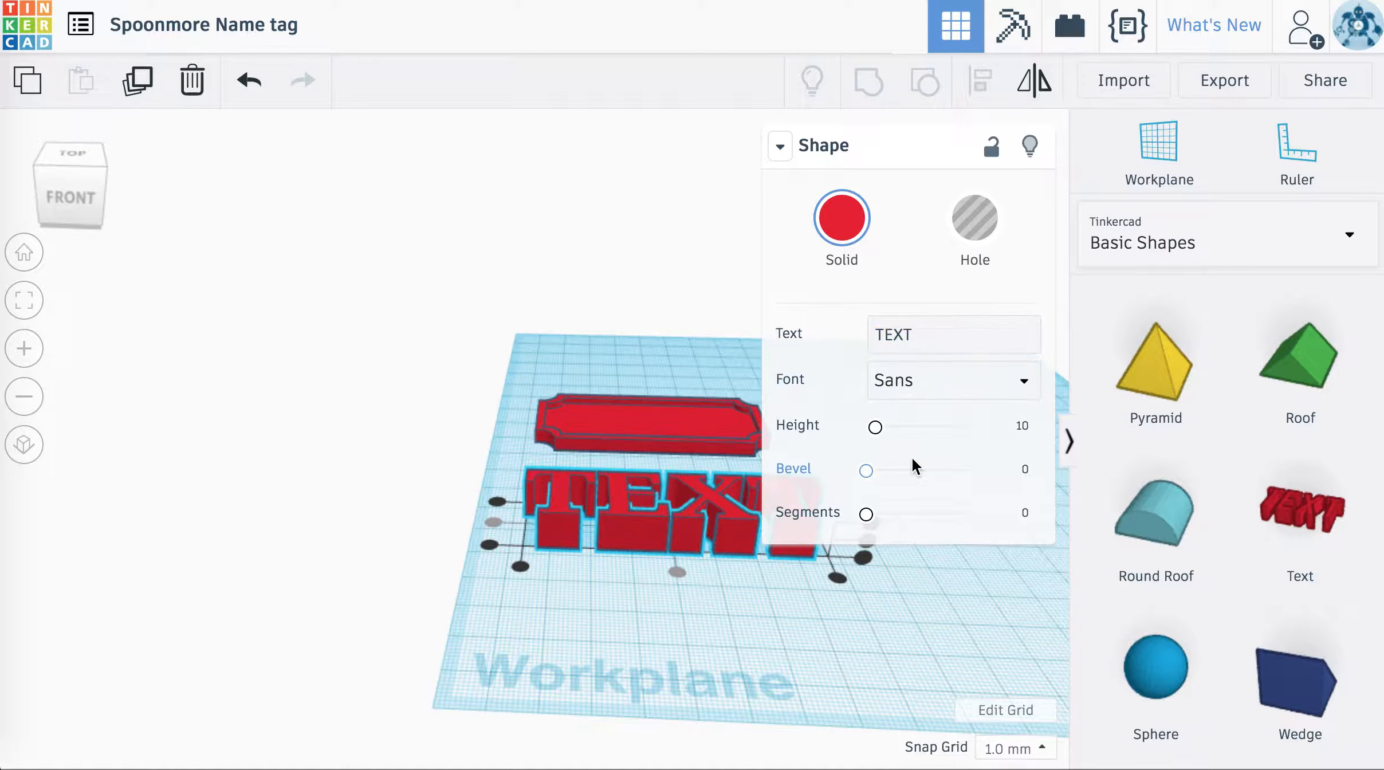
pyautogui.click(923, 394)
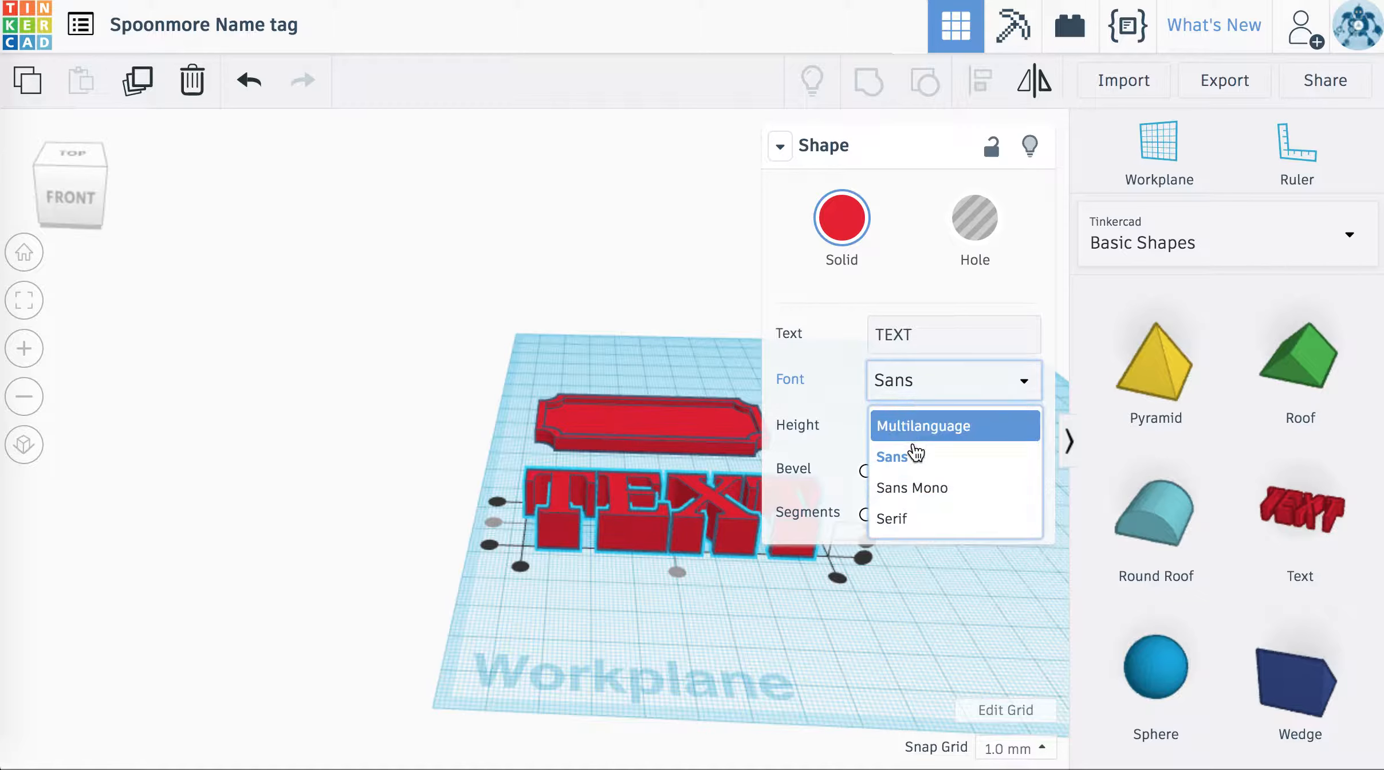
pyautogui.click(908, 485)
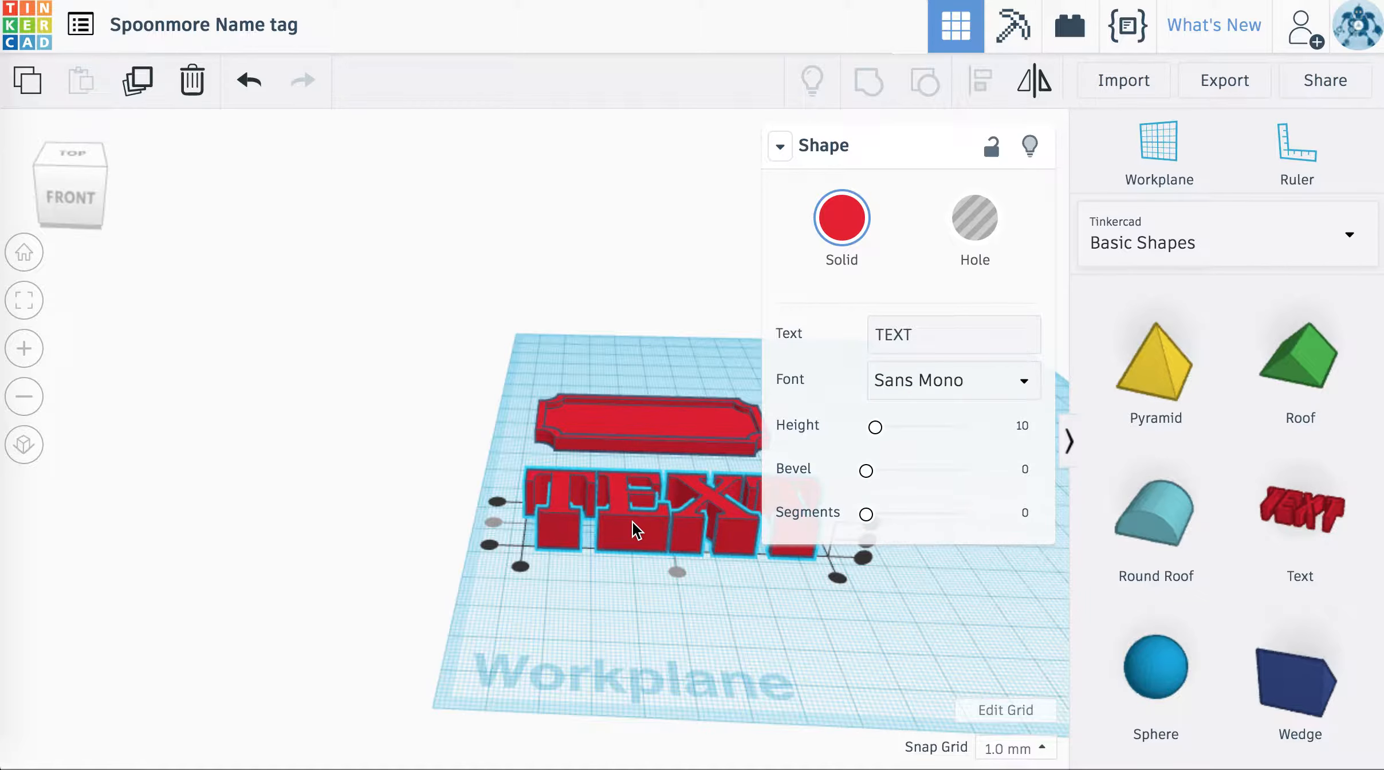
# Step: Change the text shape's wording to "Name" and set its font to Serif
pyautogui.click(906, 335)
pyautogui.doubleClick(879, 327)
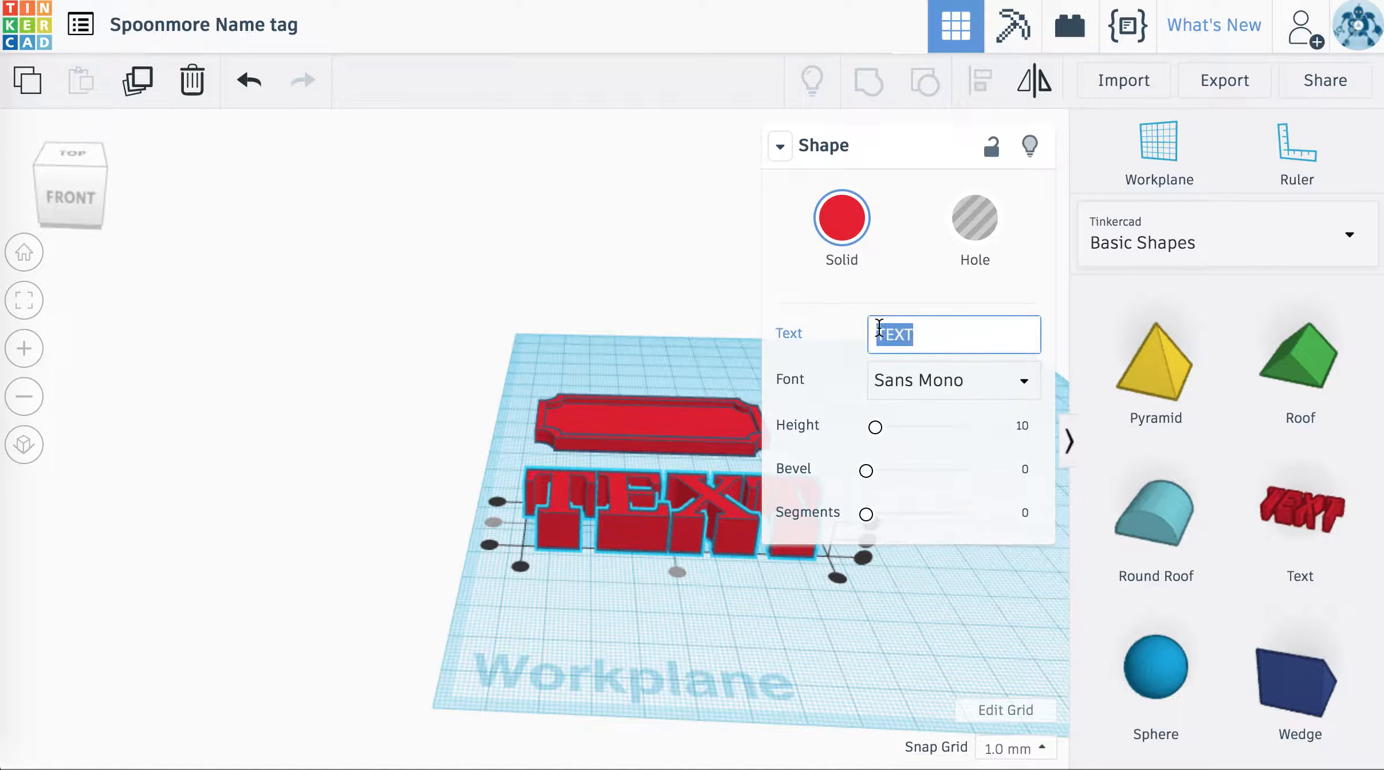
pyautogui.write('Name')
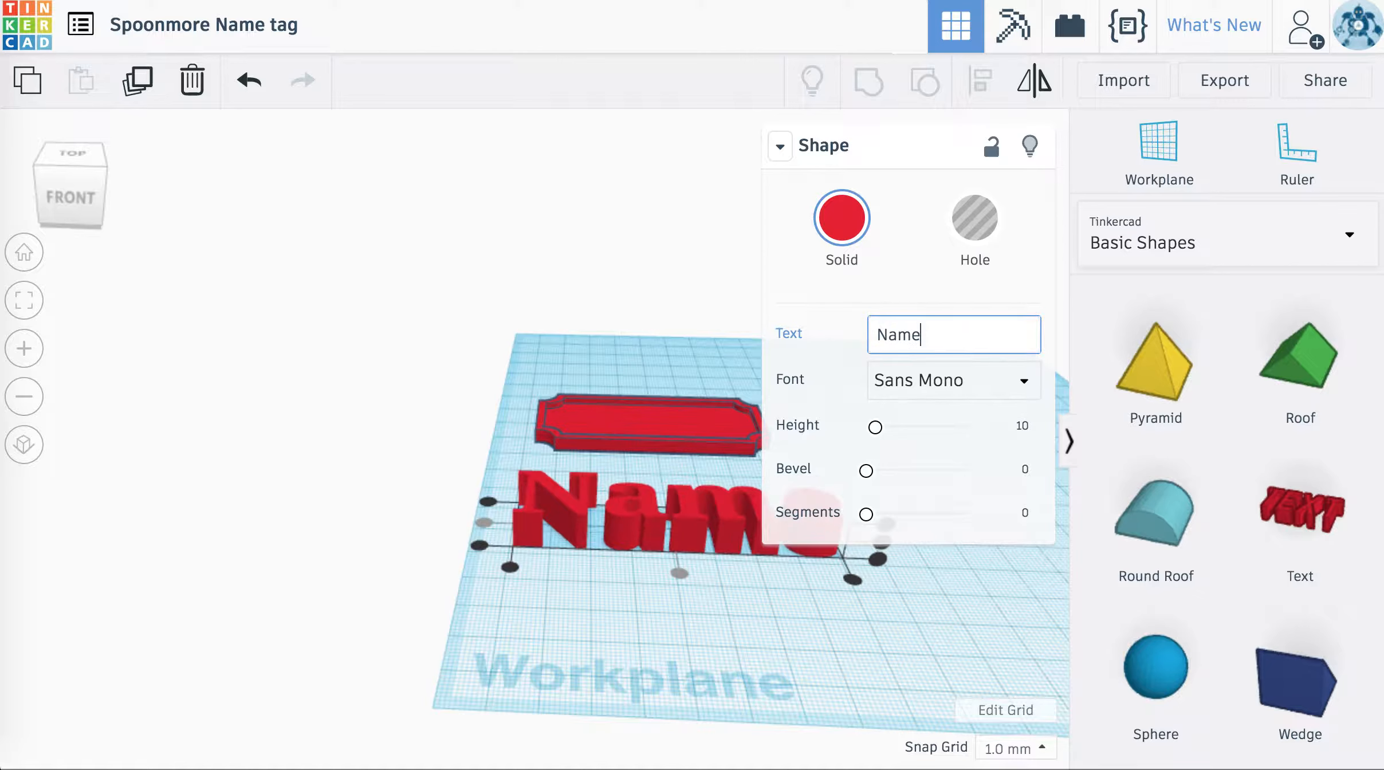
pyautogui.click(751, 631)
pyautogui.click(703, 535)
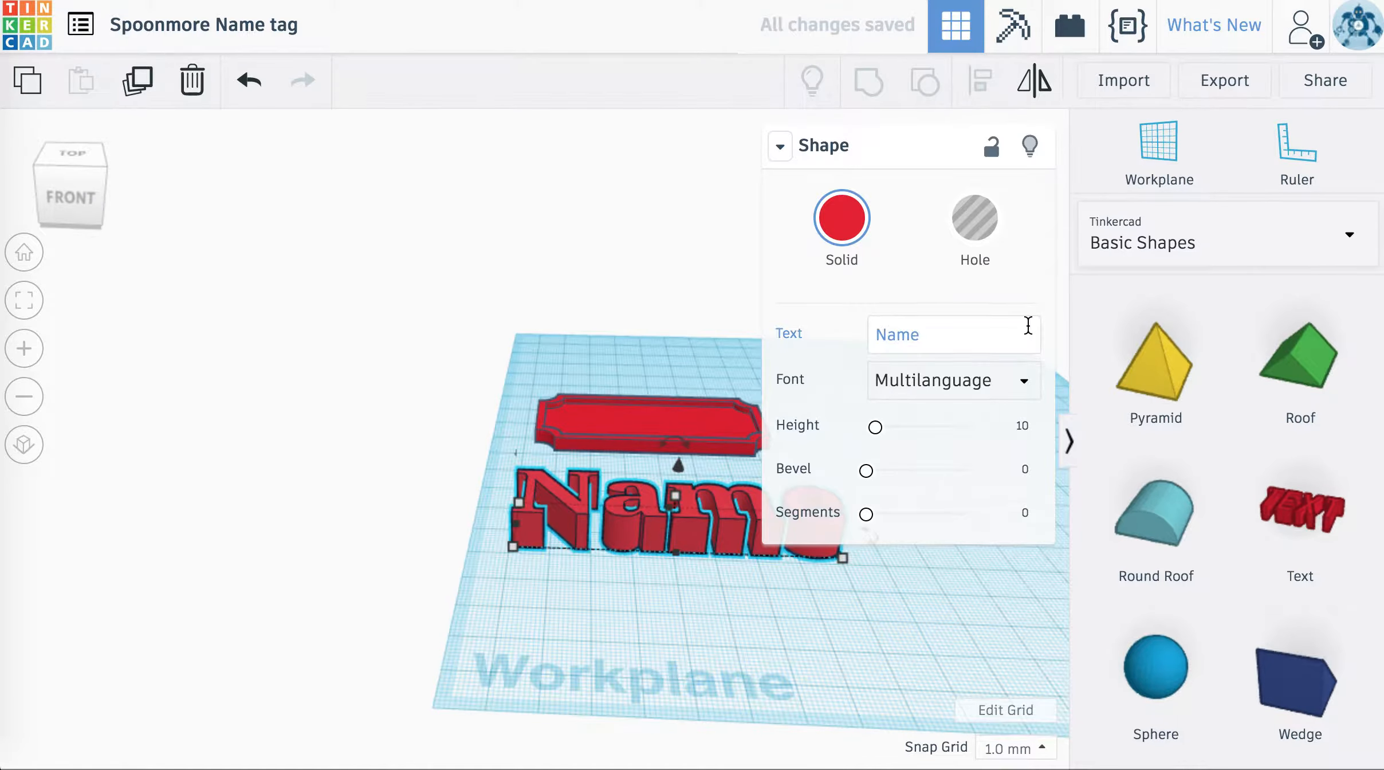
pyautogui.click(1027, 389)
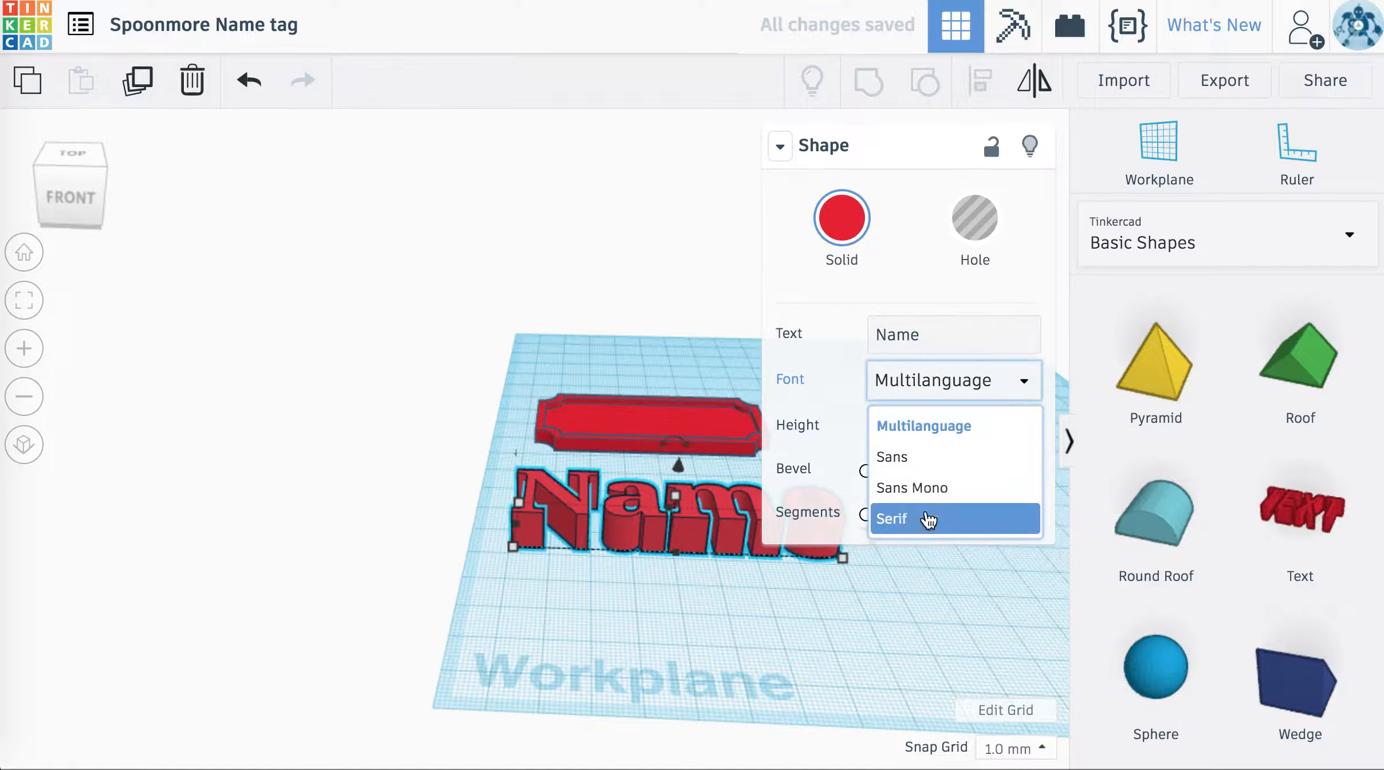
pyautogui.click(928, 518)
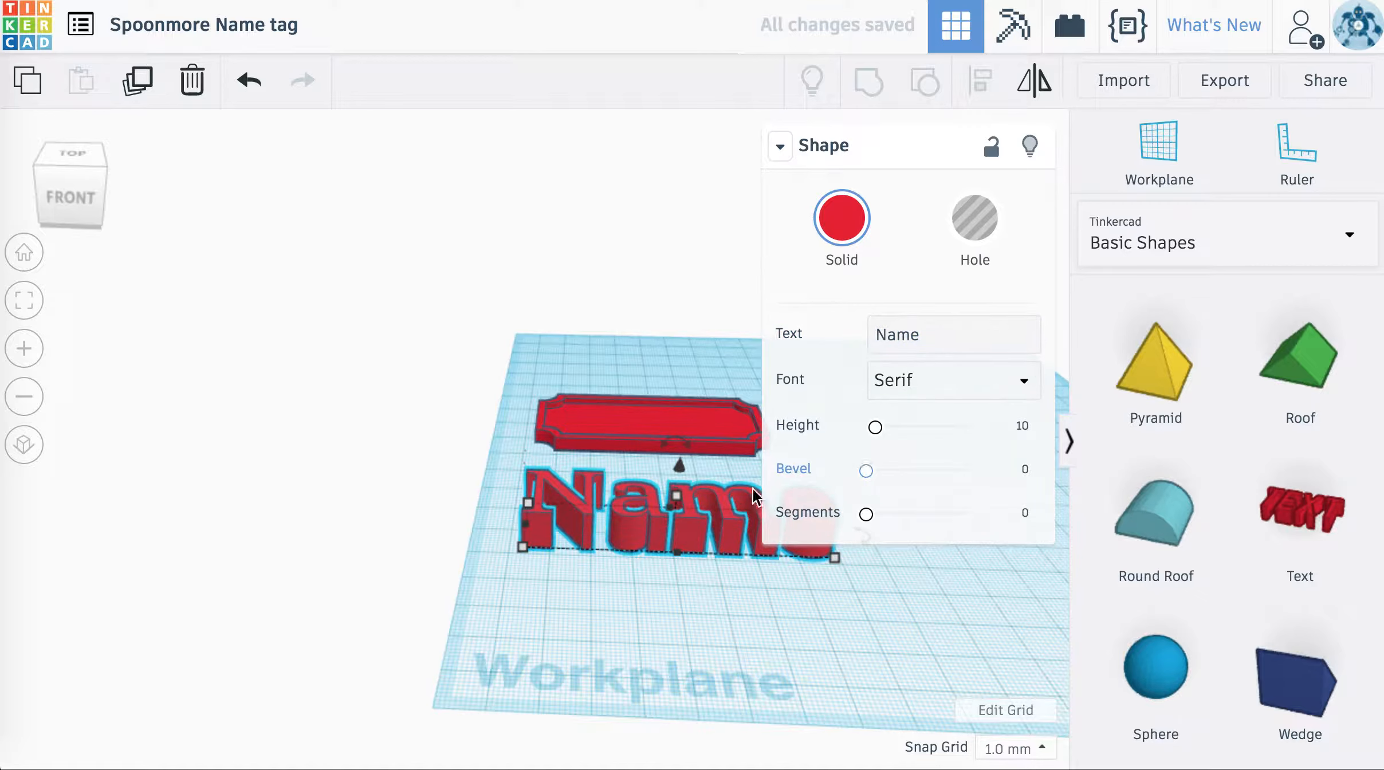
pyautogui.click(698, 561)
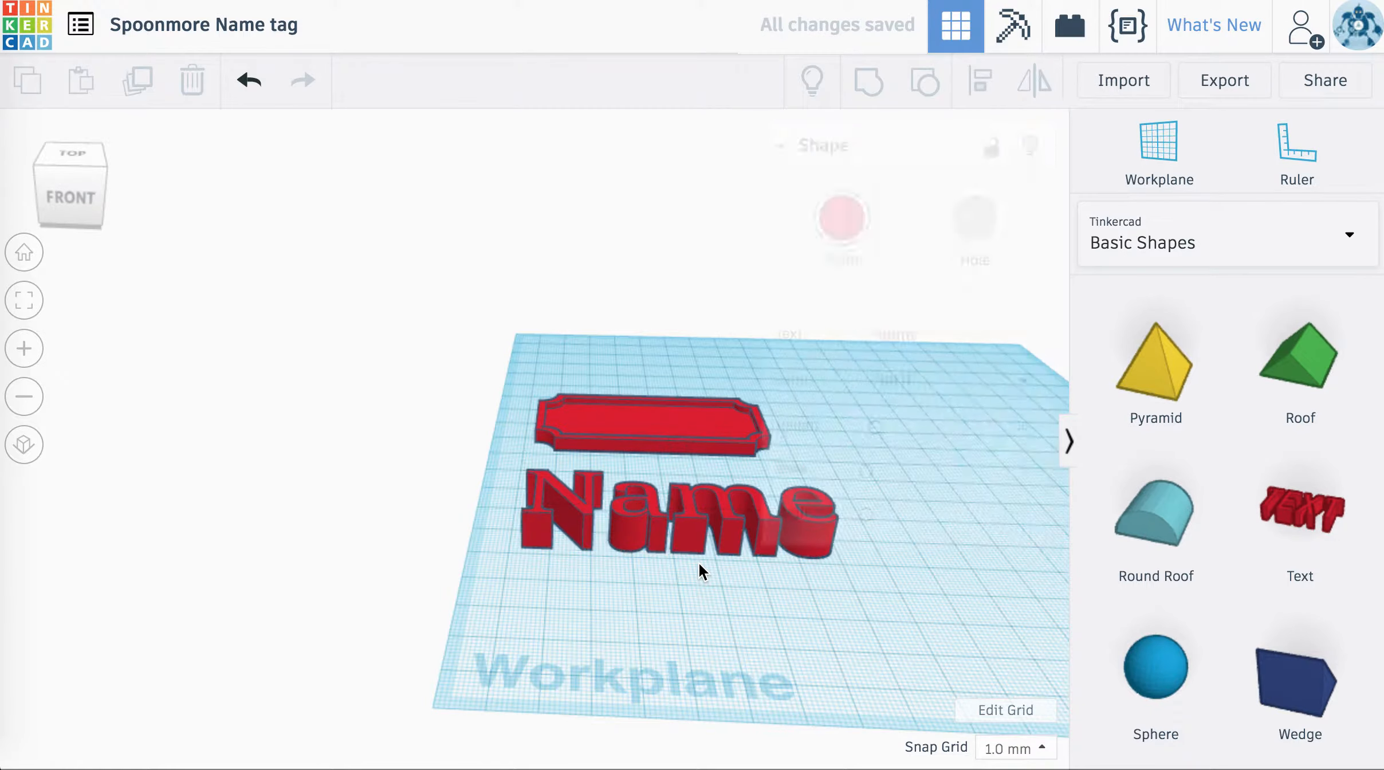
# Step: Move the Name text slightly forward from the slab and reduce its height to 5 mm
pyautogui.moveTo(712, 504); pyautogui.dragTo(687, 530)
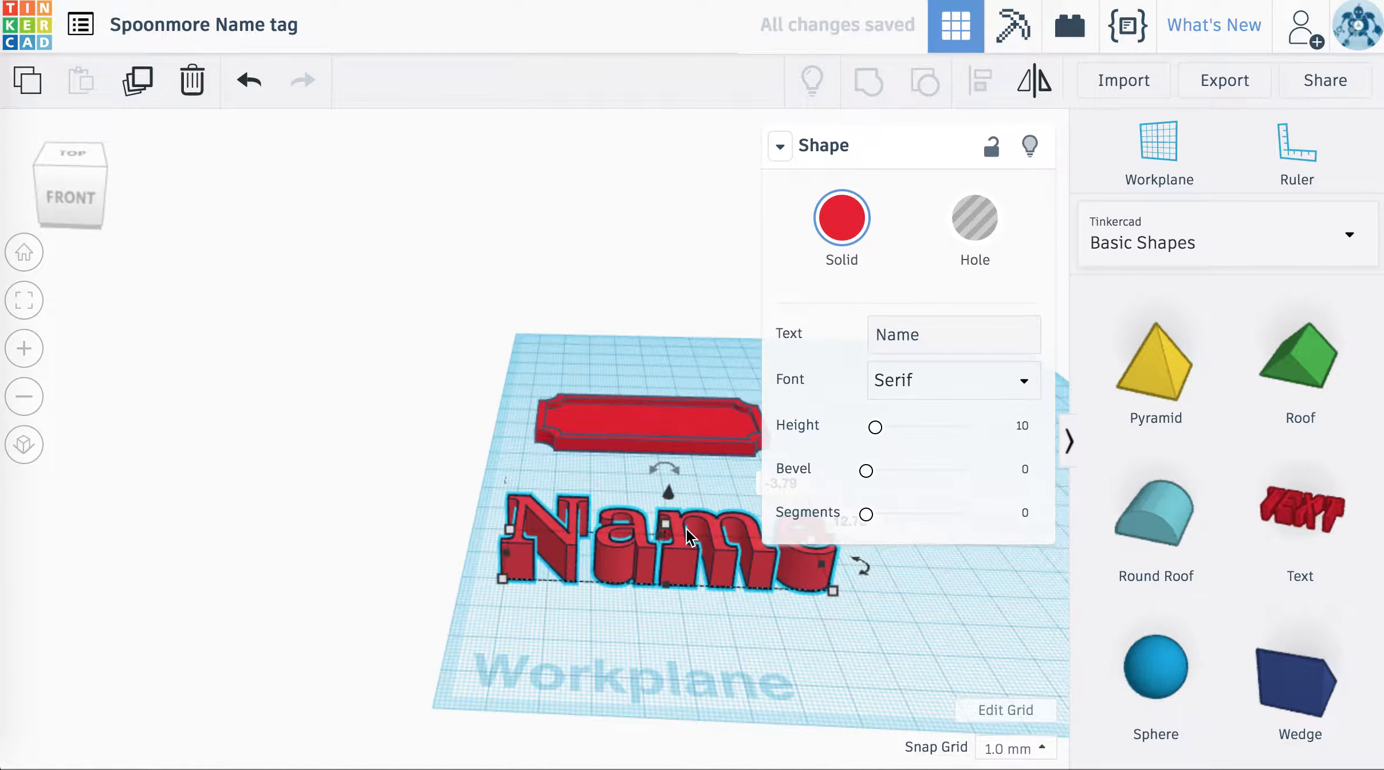
pyautogui.click(668, 525)
pyautogui.moveTo(668, 525); pyautogui.dragTo(667, 545)
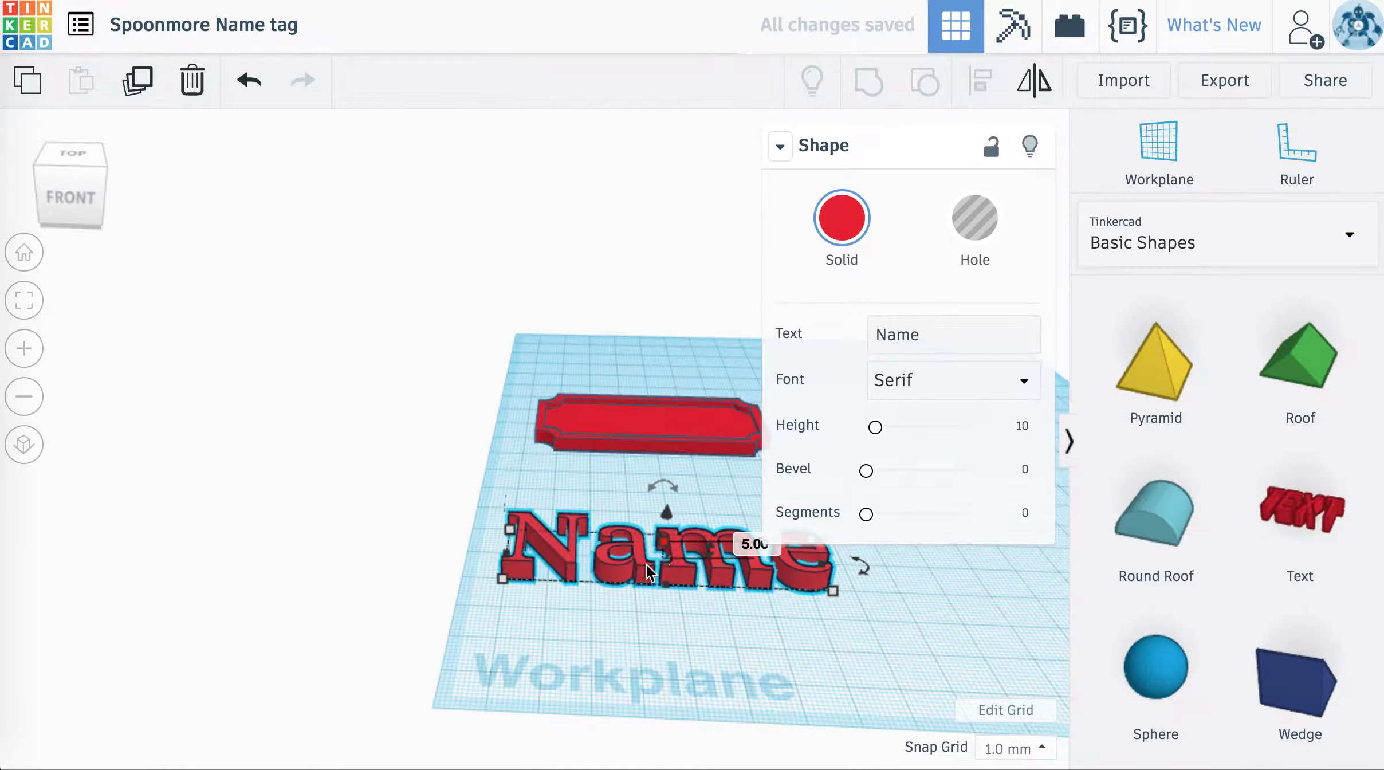
# Step: Move the Name text onto the slab's recessed face
pyautogui.moveTo(646, 563); pyautogui.dragTo(659, 431)
pyautogui.scroll(5, 659, 431)
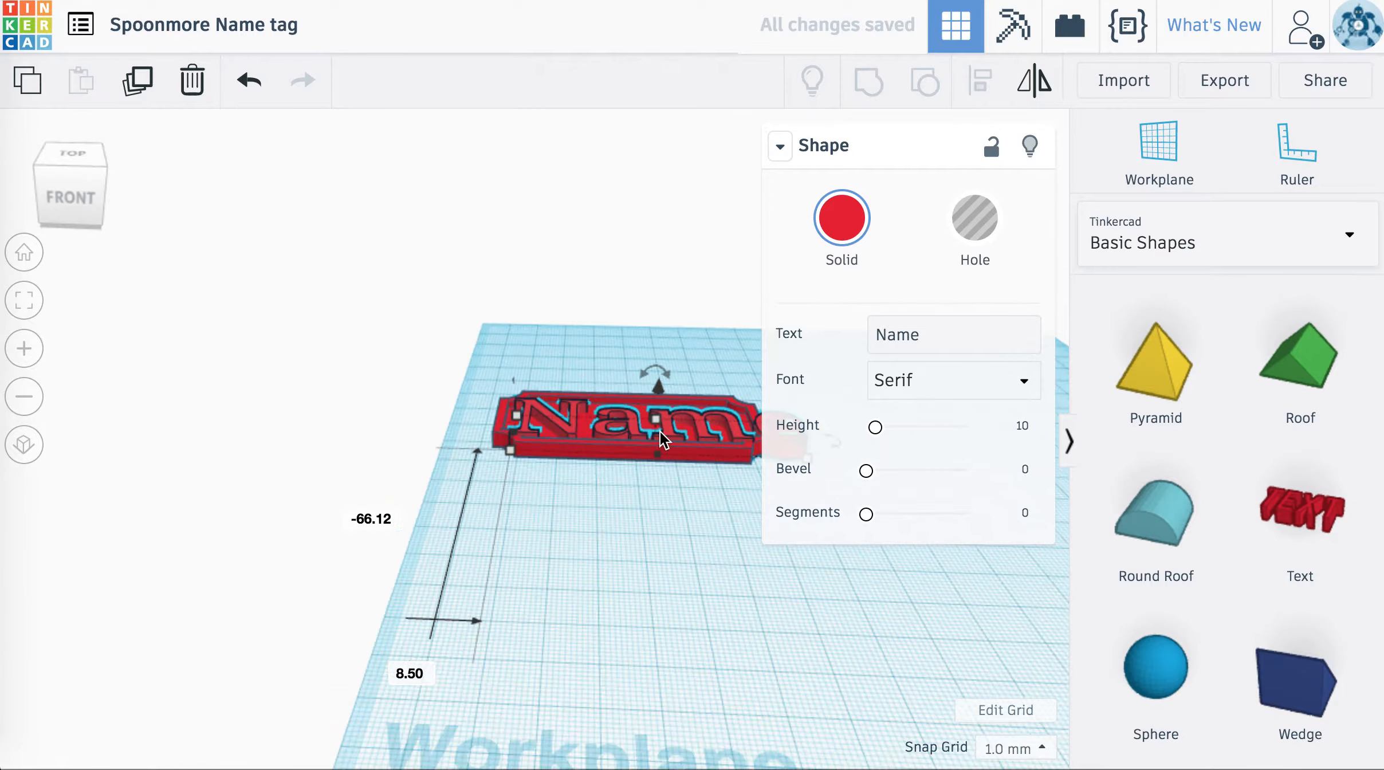
pyautogui.moveTo(659, 431); pyautogui.dragTo(624, 474, button='right')
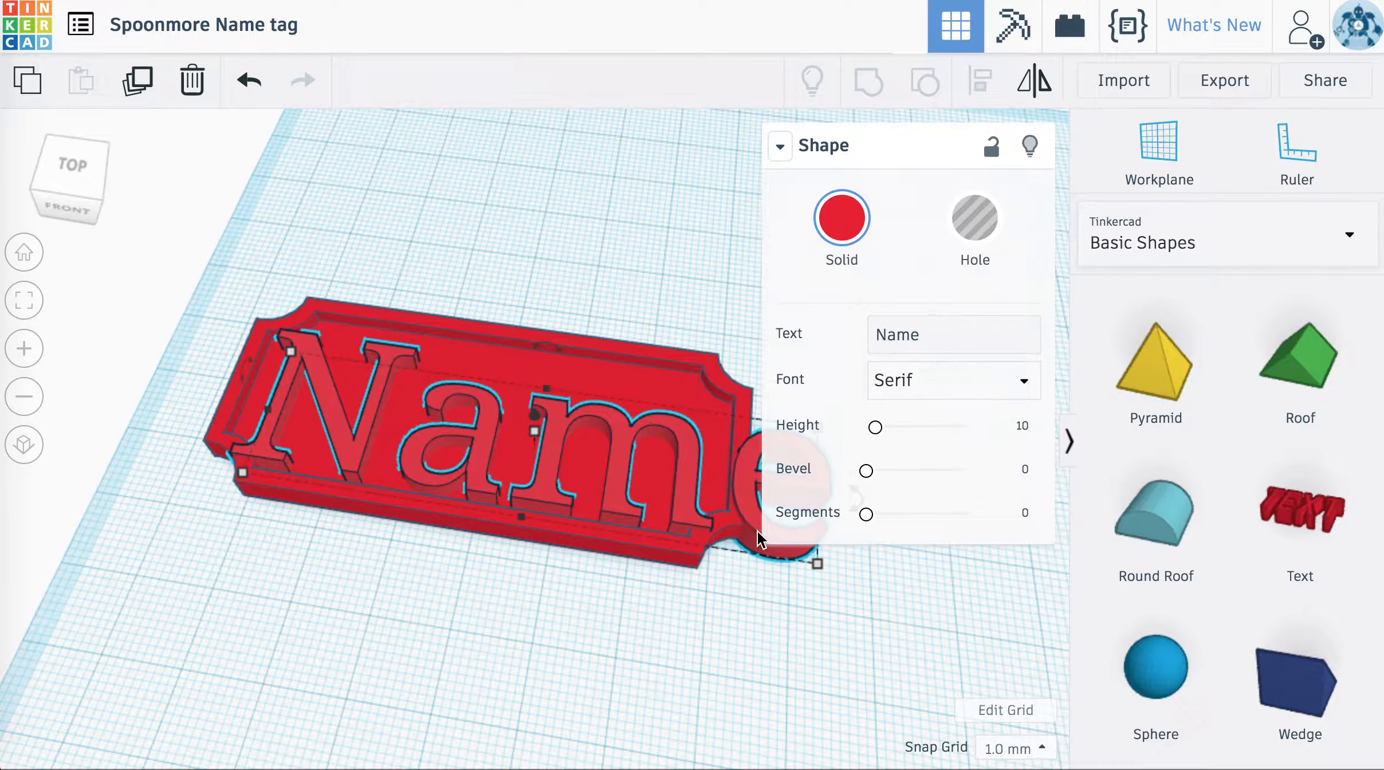
# Step: Scale the Name text down to 55 mm wide and nudge it right and back to fit inside the recess
pyautogui.moveTo(814, 567); pyautogui.dragTo(658, 492)
pyautogui.press('Right')
pyautogui.press('Right')
pyautogui.press('Right')
pyautogui.press('Right')
pyautogui.press('Right')
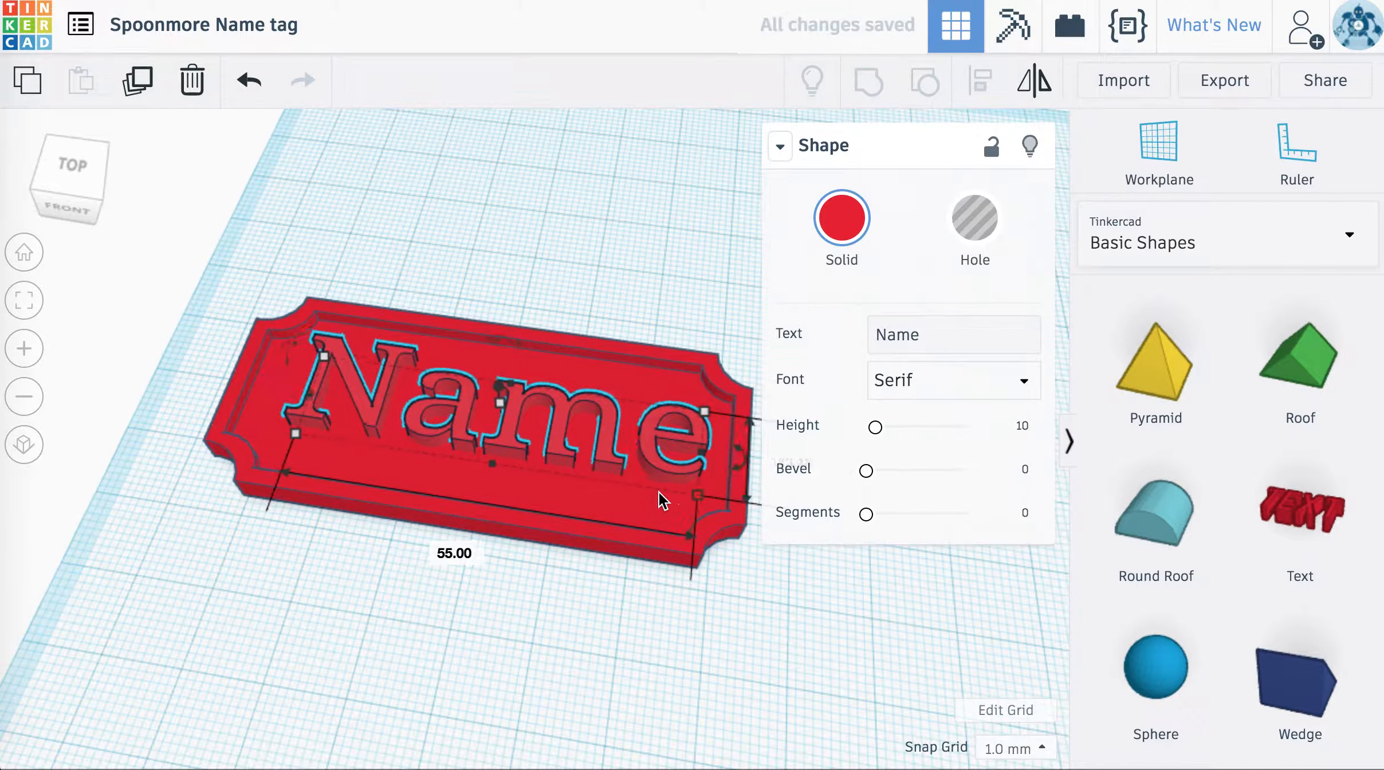
pyautogui.press('Up')
pyautogui.press('Up')
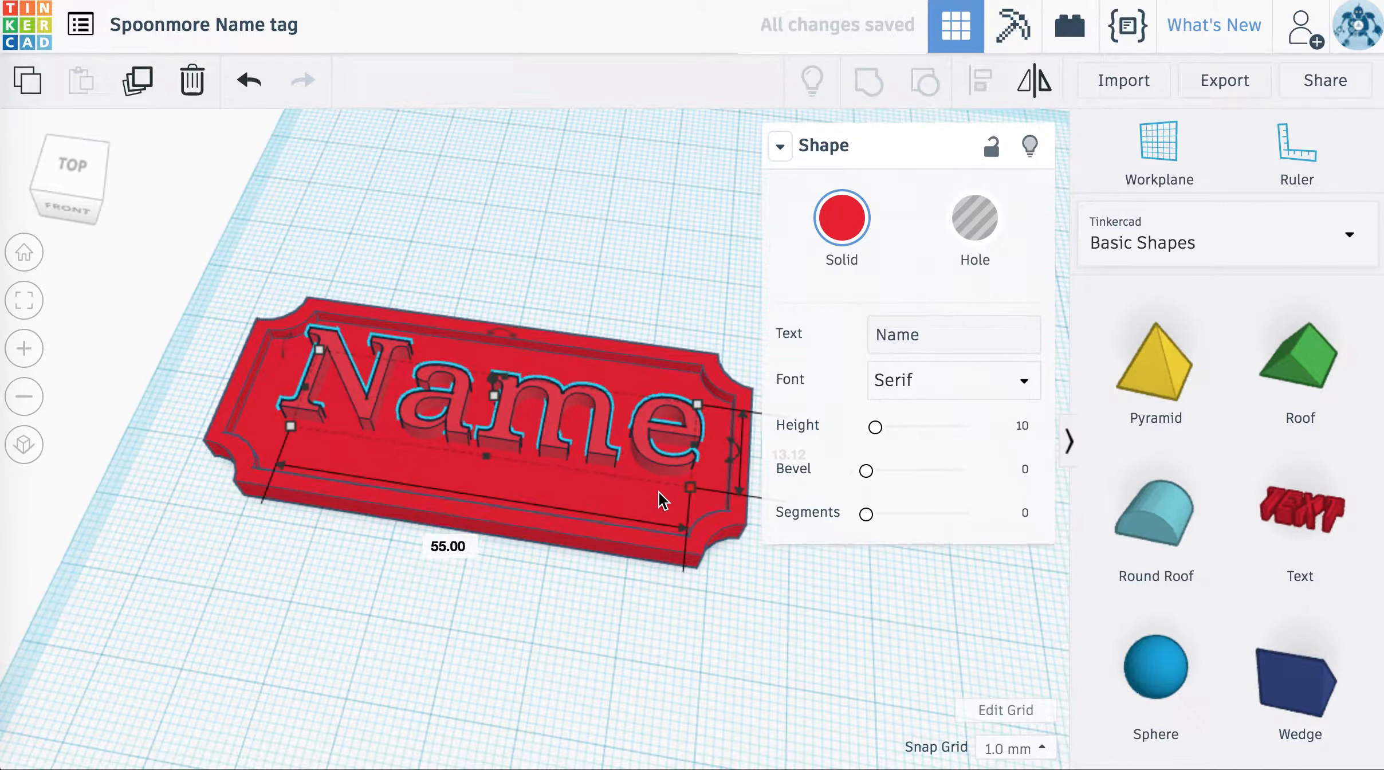
pyautogui.press('Right')
pyautogui.press('Right')
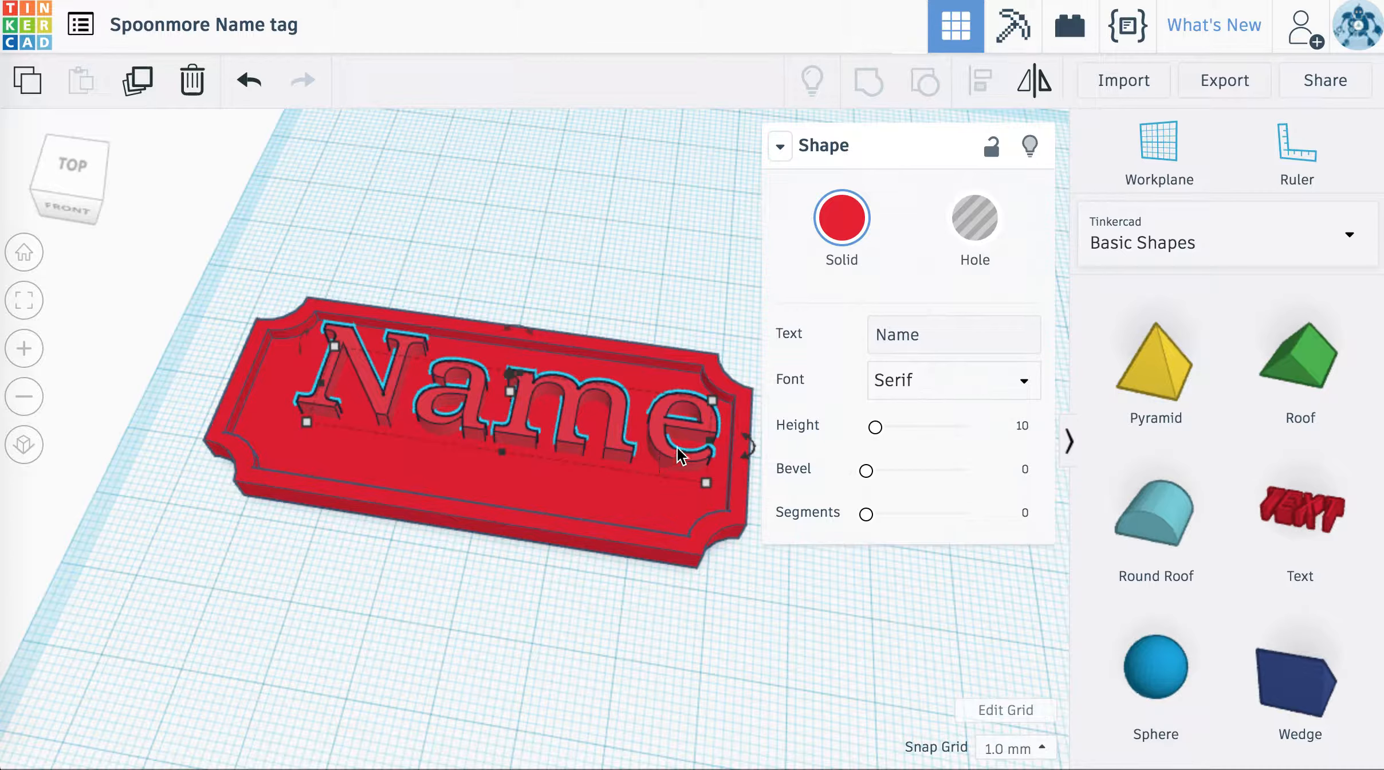
# Step: Narrow the Name text to 35 mm and group it with the red slab
pyautogui.moveTo(706, 479); pyautogui.dragTo(558, 456)
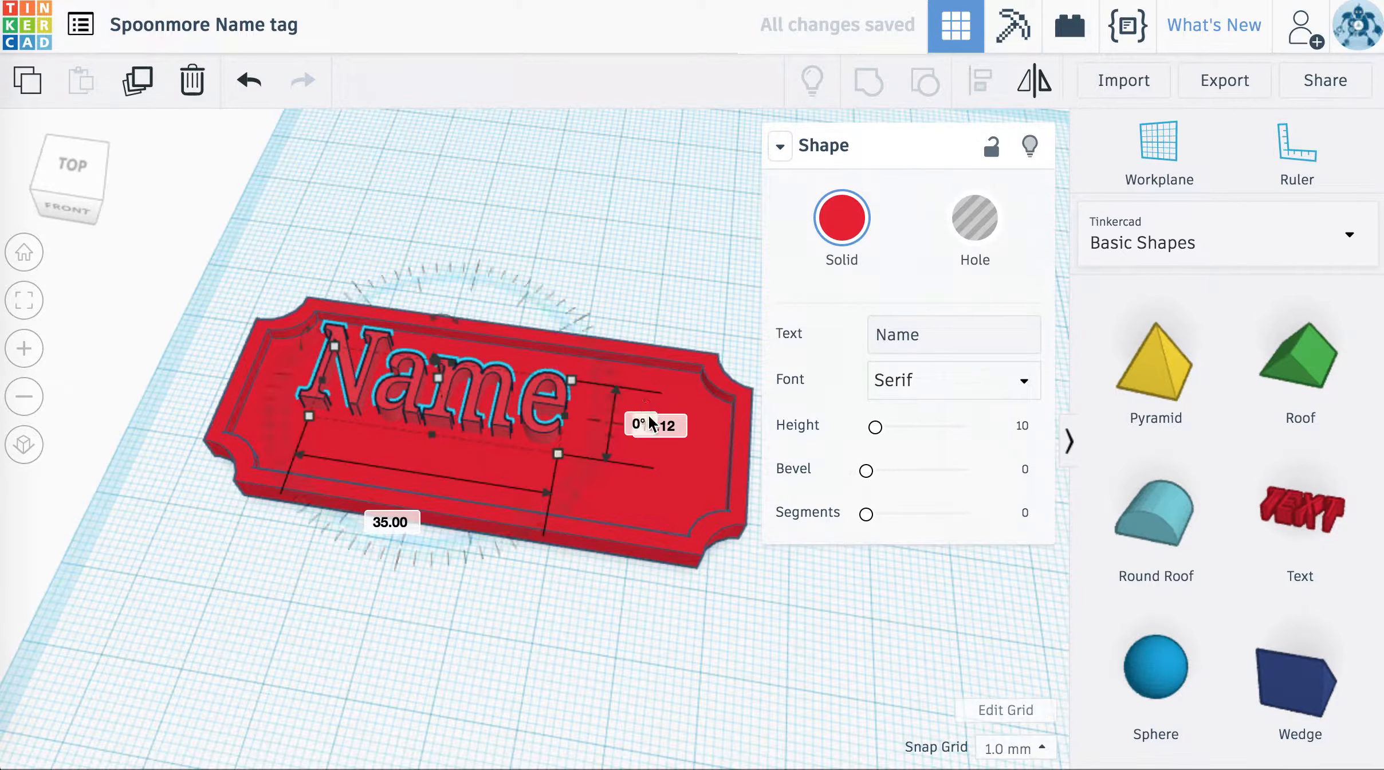
pyautogui.keyDown('shift'); pyautogui.click(703, 497); pyautogui.keyUp('shift')
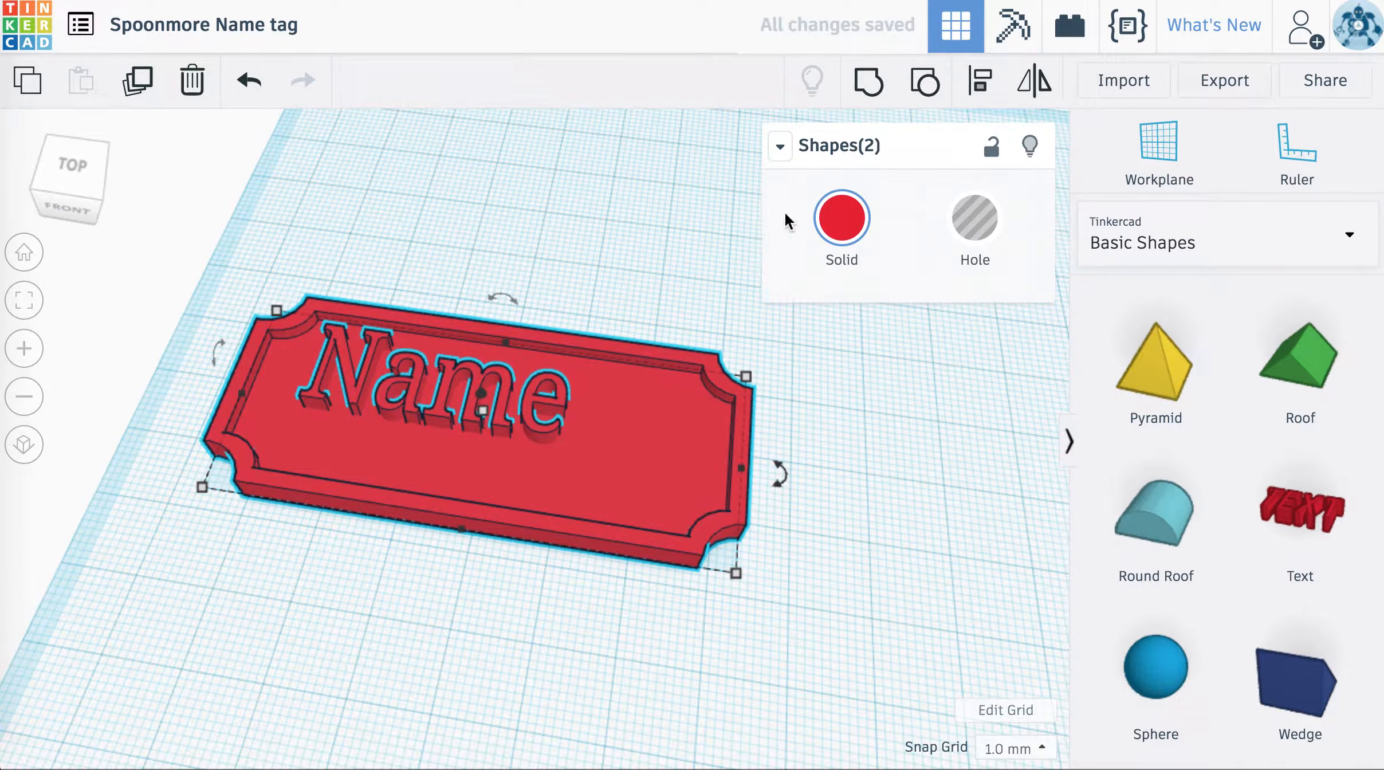
pyautogui.click(891, 87)
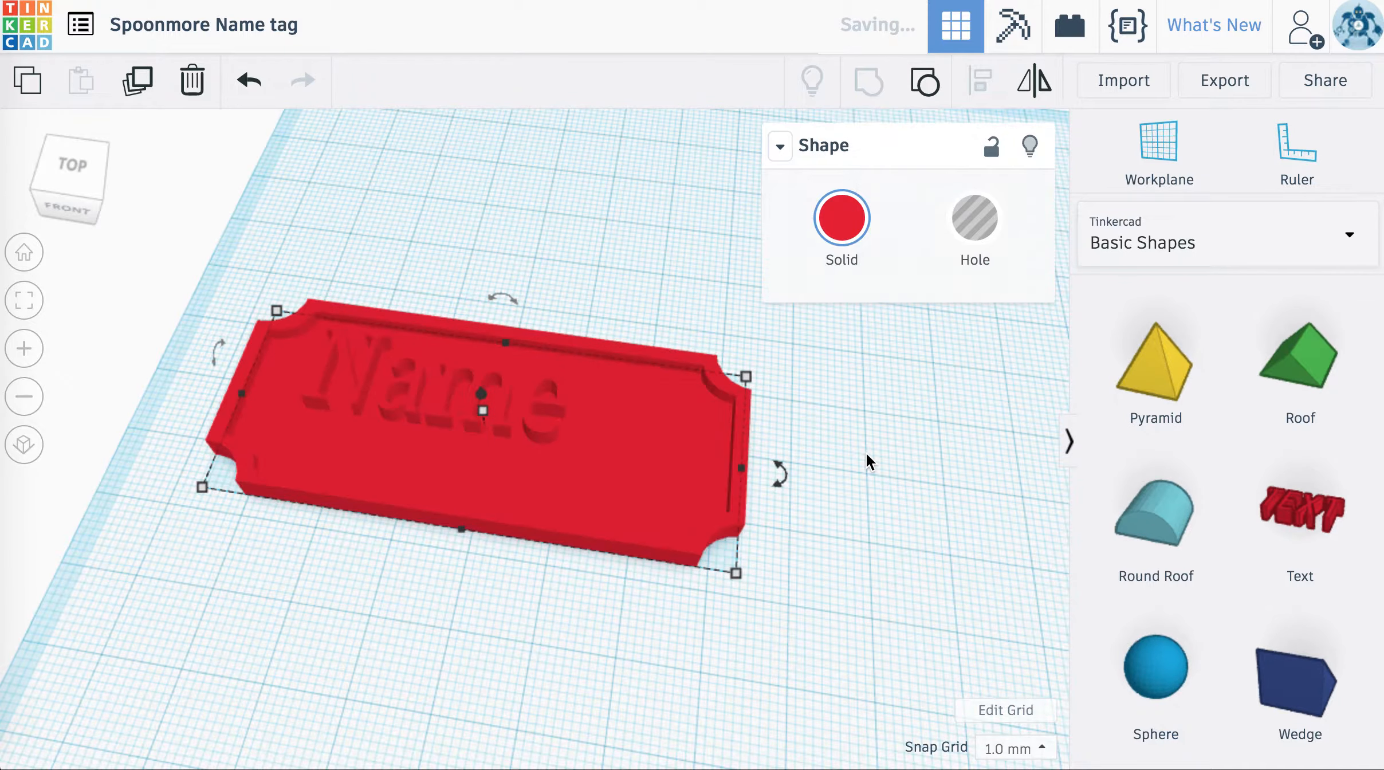
pyautogui.click(892, 469)
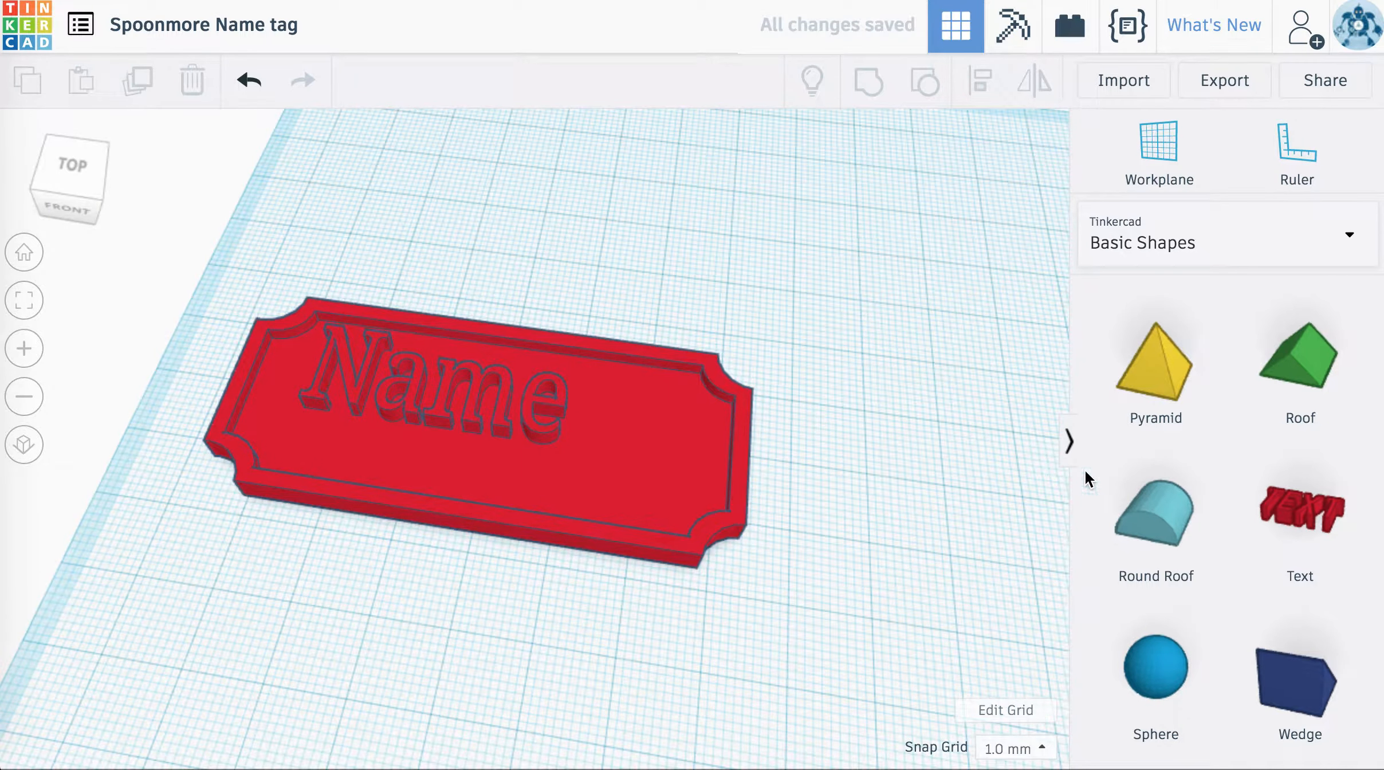
# Step: Add a Star shape in front of the tag and resize it to about 16 × 17 mm with a 5 mm height
pyautogui.scroll(-2, 1269, 453)
pyautogui.scroll(-10, 1269, 453)
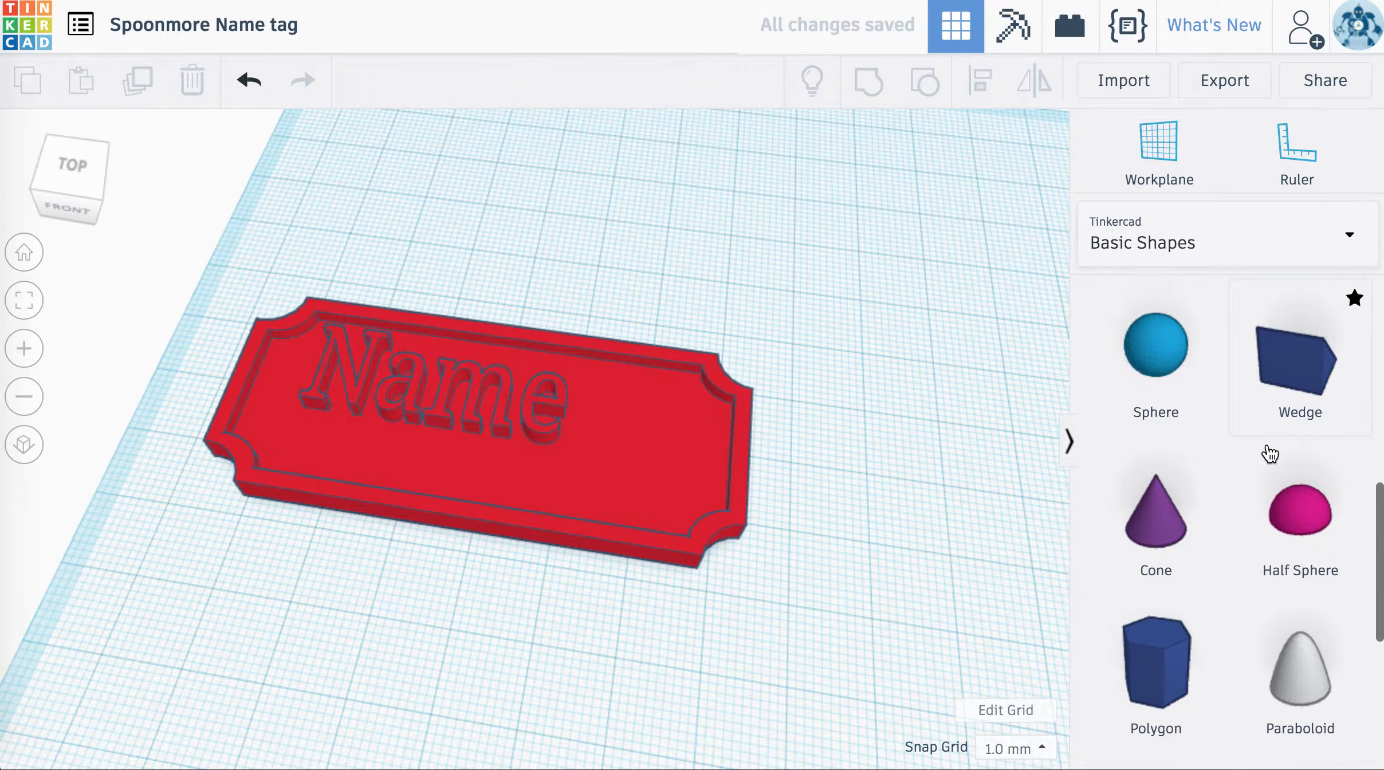
pyautogui.scroll(-1, 1269, 452)
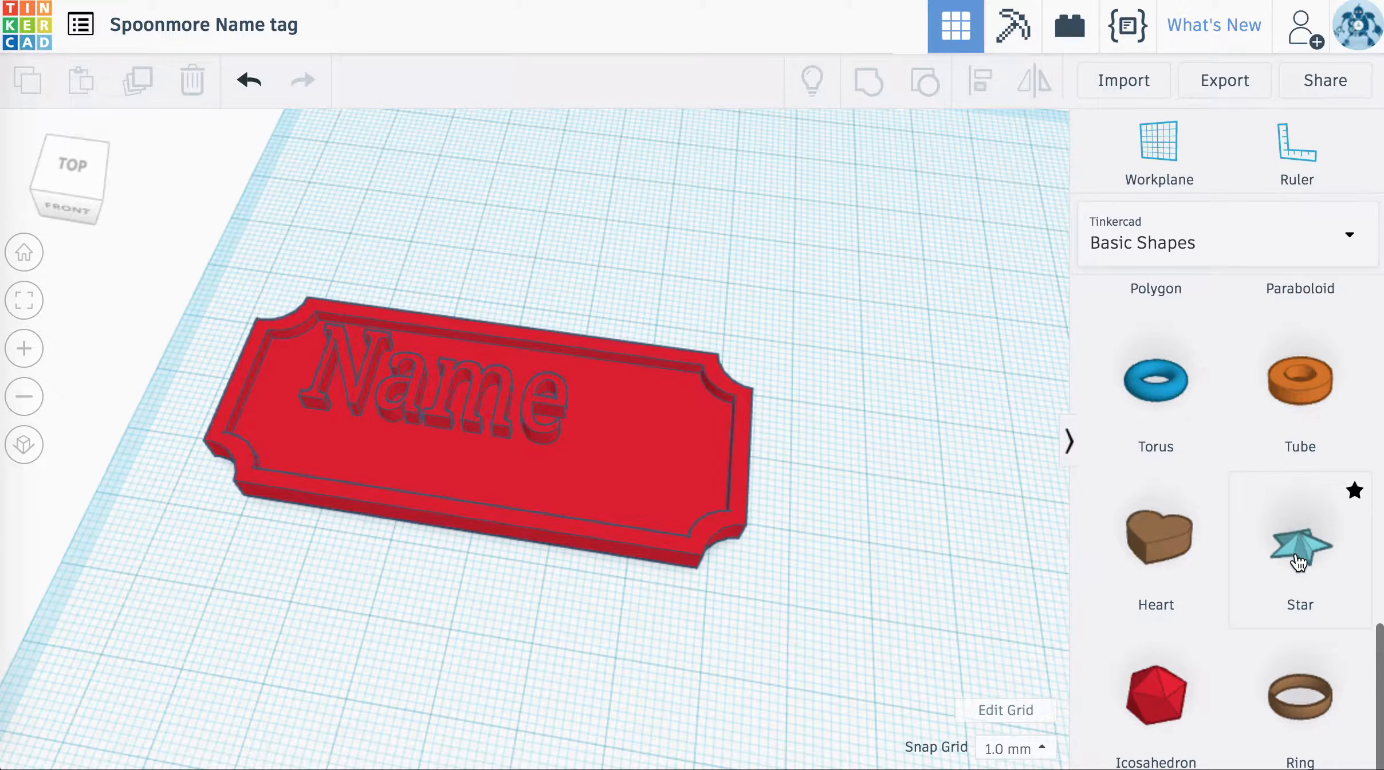
pyautogui.moveTo(1297, 559); pyautogui.dragTo(358, 582)
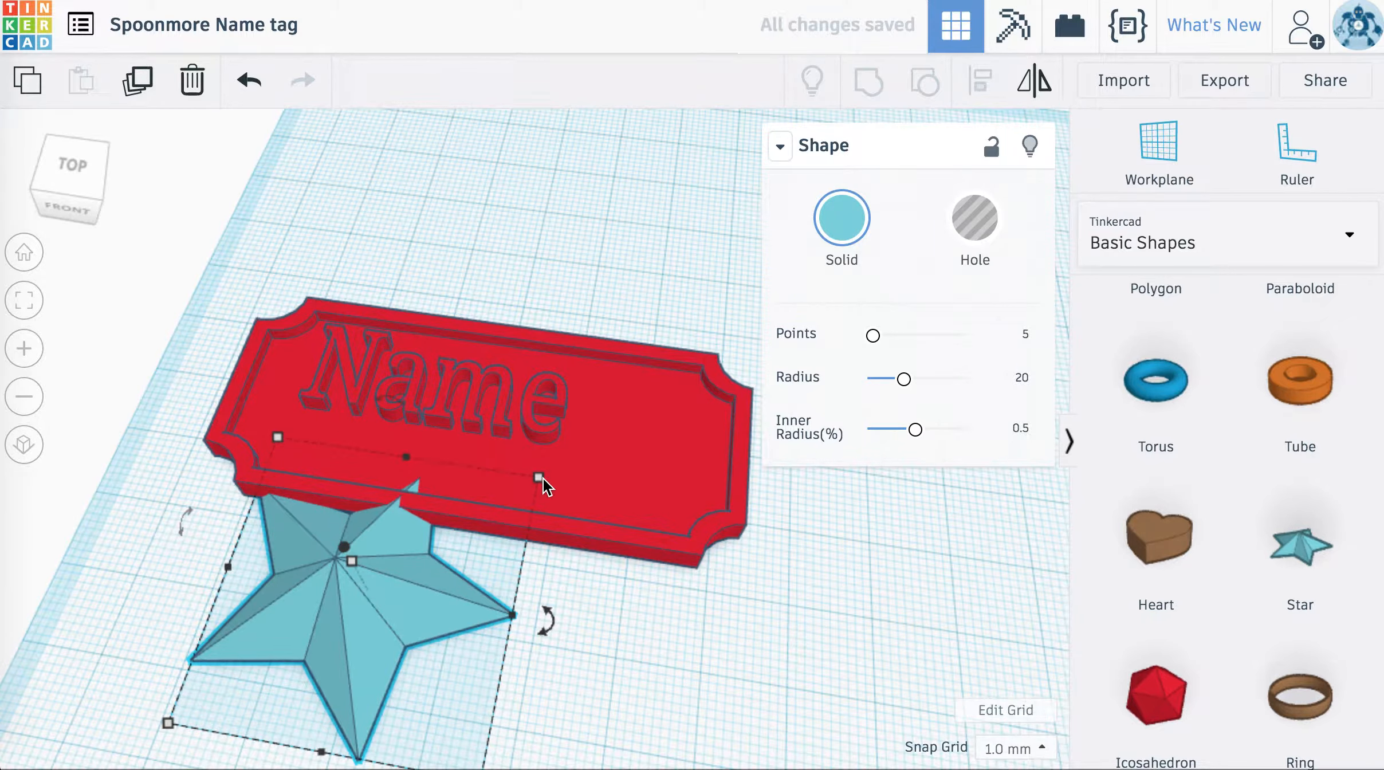
pyautogui.moveTo(538, 478); pyautogui.dragTo(340, 605)
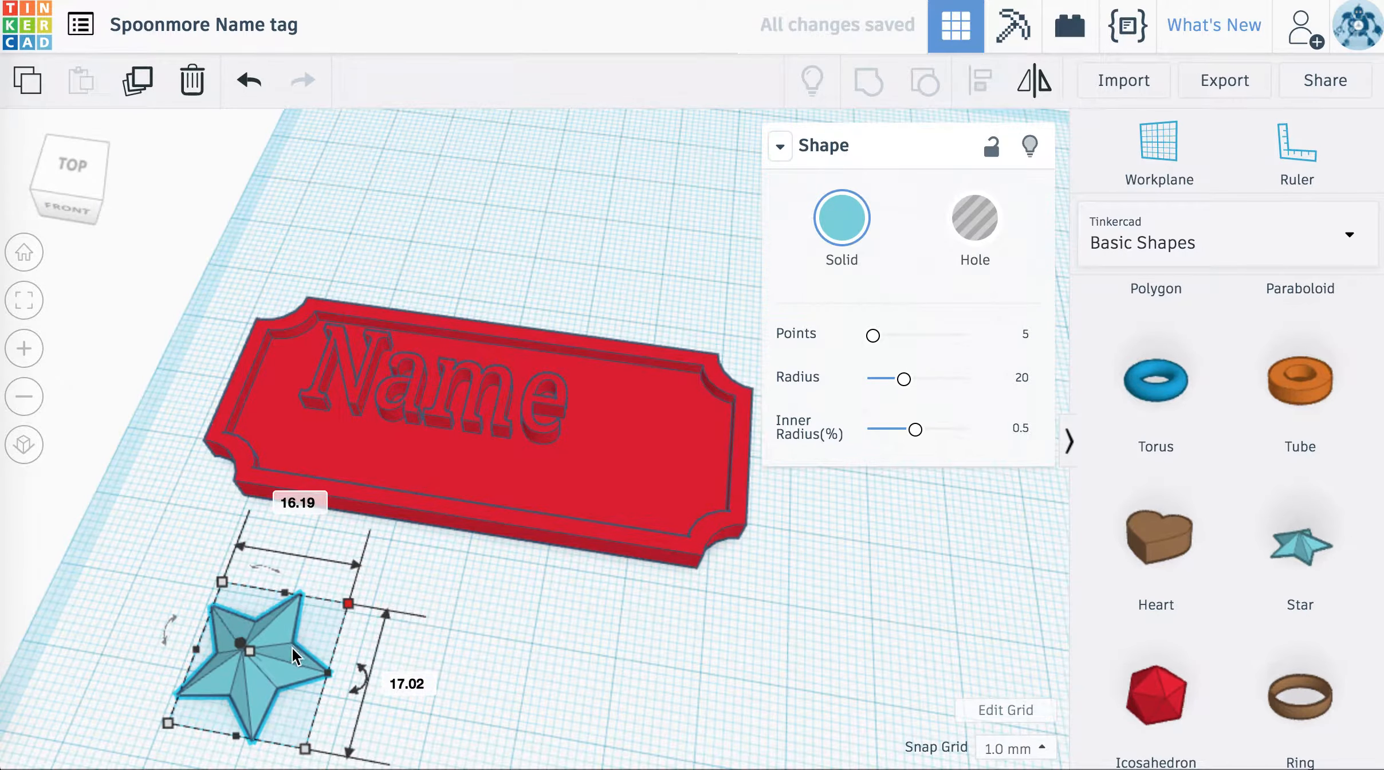
pyautogui.moveTo(296, 564); pyautogui.dragTo(238, 487, button='right')
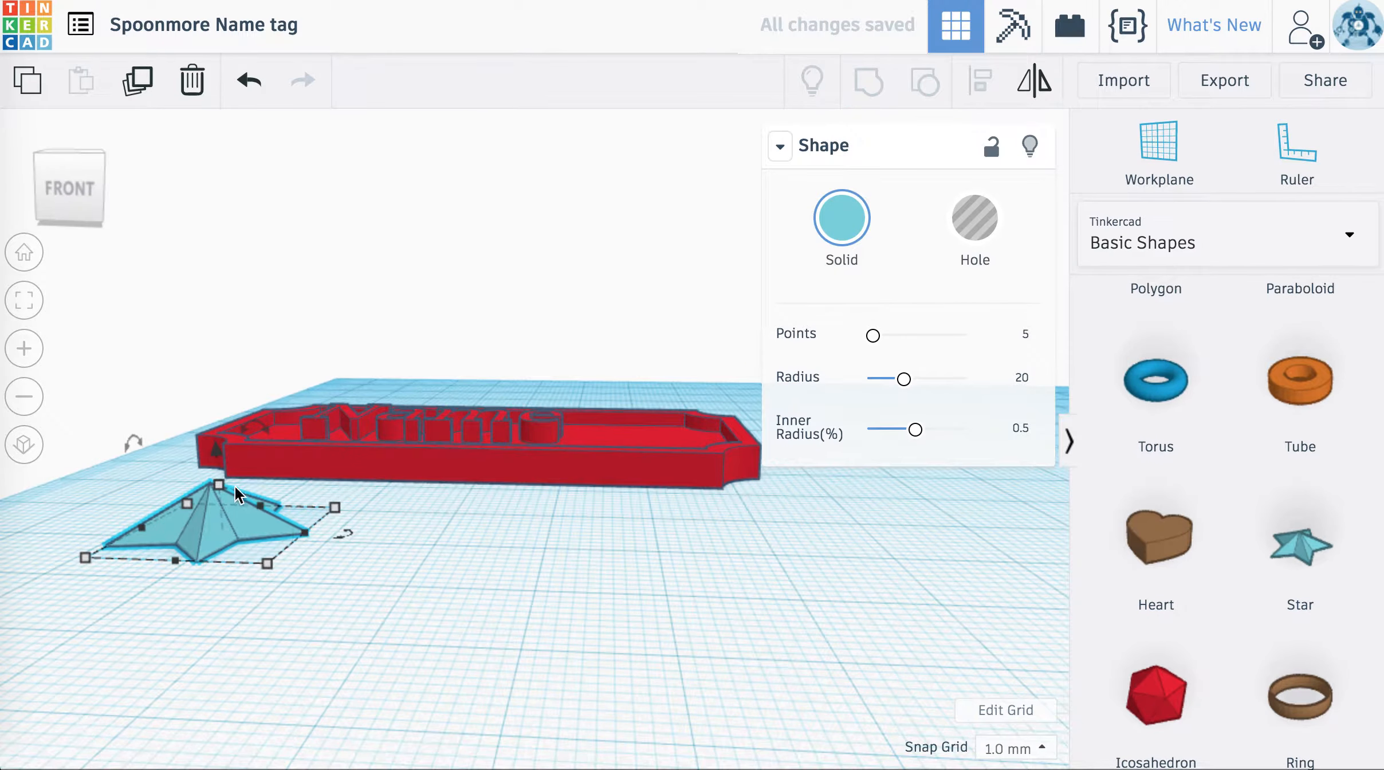
pyautogui.moveTo(216, 481); pyautogui.dragTo(215, 472)
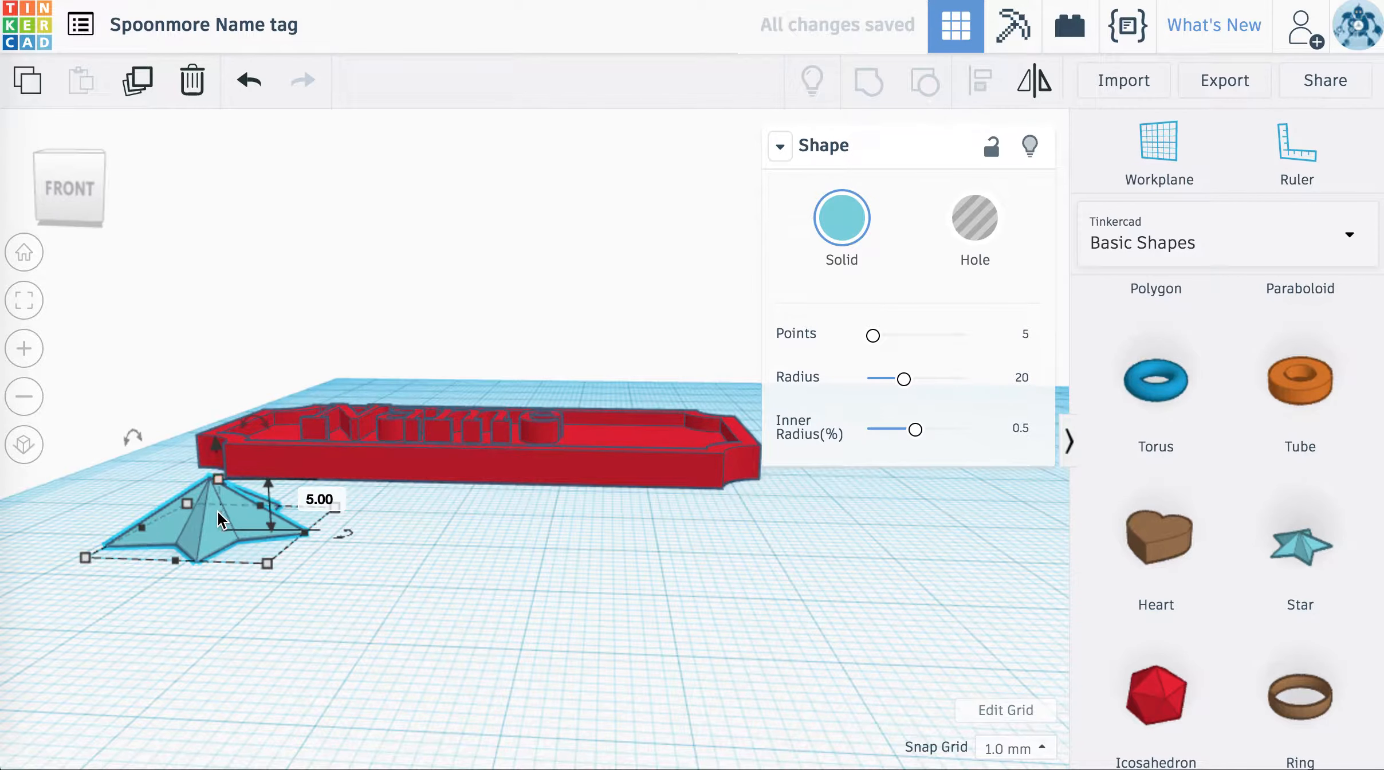
# Step: Move the star onto the tag and position it in the recess beneath the letter N
pyautogui.moveTo(229, 504); pyautogui.dragTo(225, 625, button='right')
pyautogui.moveTo(225, 648); pyautogui.dragTo(378, 456)
pyautogui.moveTo(383, 510); pyautogui.dragTo(376, 595, button='right')
pyautogui.click(390, 467)
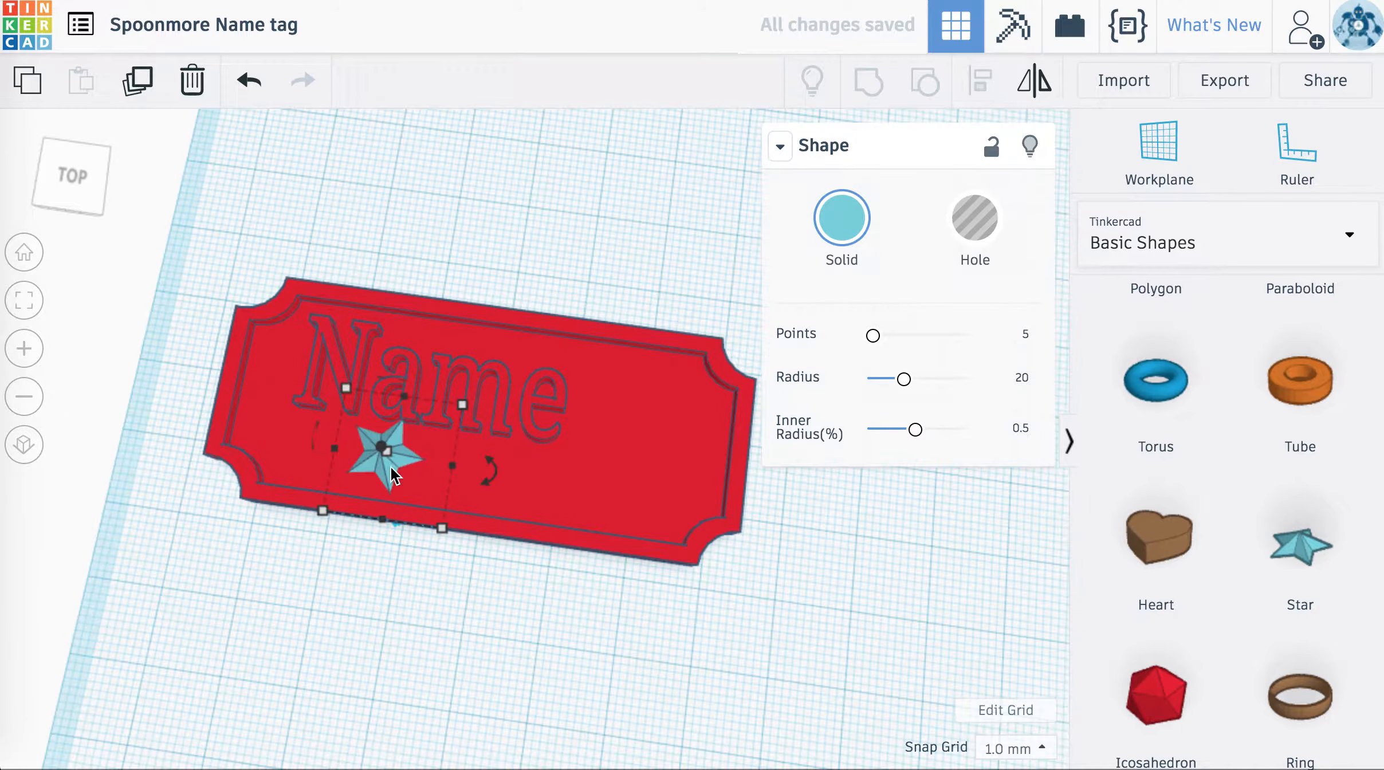
pyautogui.press('Down')
pyautogui.press('Left')
pyautogui.press('Left')
pyautogui.press('Left')
pyautogui.press('Left')
pyautogui.press('Left')
pyautogui.press('Left')
pyautogui.press('Left')
pyautogui.press('Left')
pyautogui.press('Left')
pyautogui.press('Left')
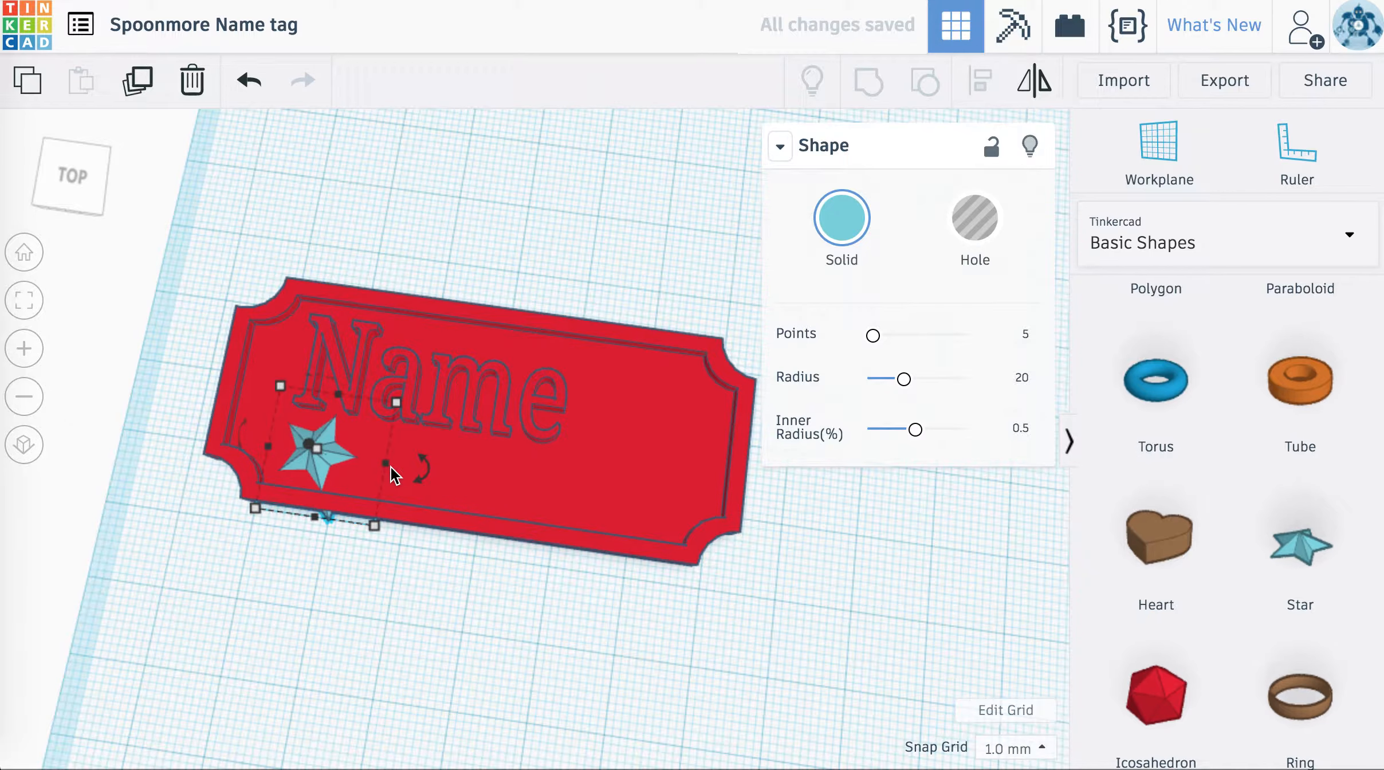
# Step: Duplicate the star and move the copy to the right of the original, beneath the middle of the name
pyautogui.hotkey('ctrl', 'd')
pyautogui.press('Right')
pyautogui.press('Right')
pyautogui.press('Right')
pyautogui.press('Right')
pyautogui.press('Right')
pyautogui.press('Right')
pyautogui.press('Right')
pyautogui.press('Right')
pyautogui.press('Right')
pyautogui.press('Right')
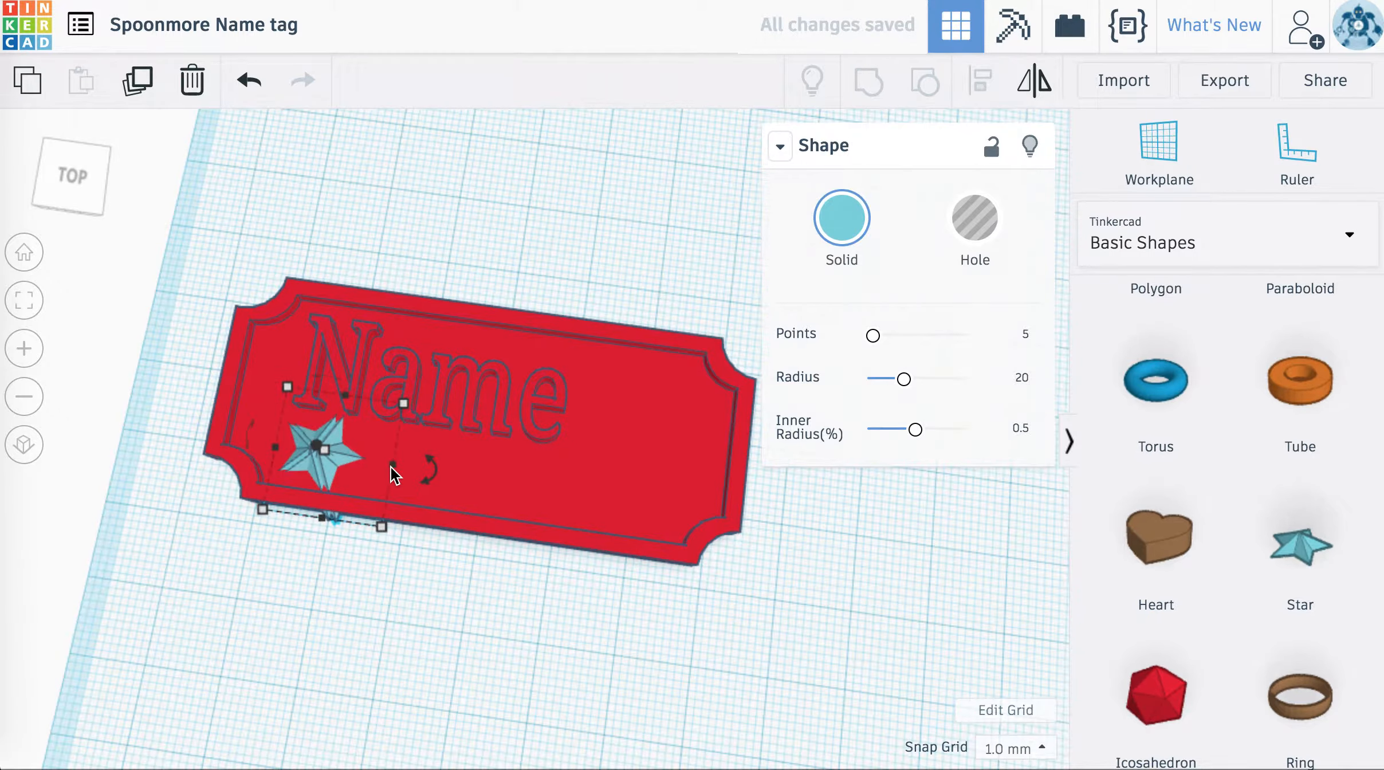
pyautogui.press('Right')
pyautogui.press('Right')
pyautogui.press('Right')
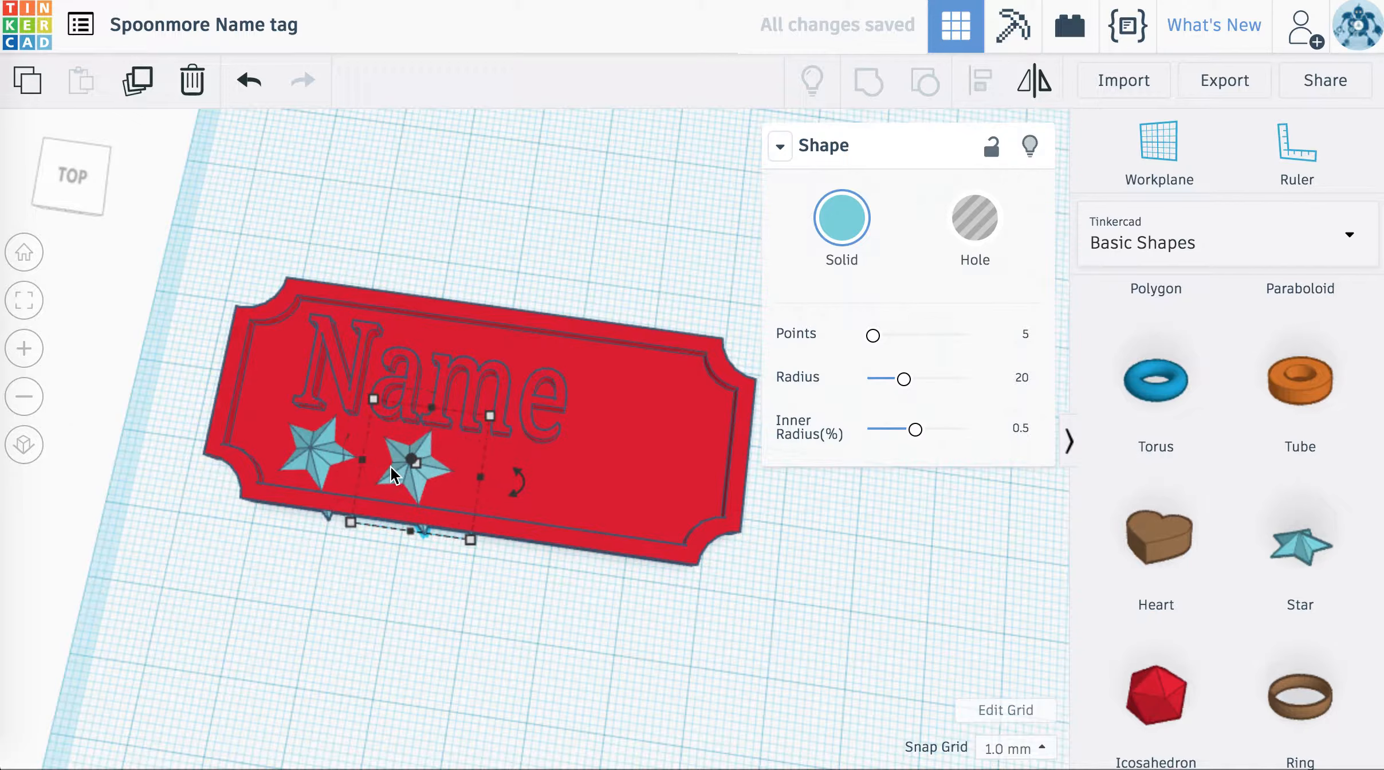
# Step: Nudge both stars back one grid step toward the name
pyautogui.press('Up')
pyautogui.click(311, 450)
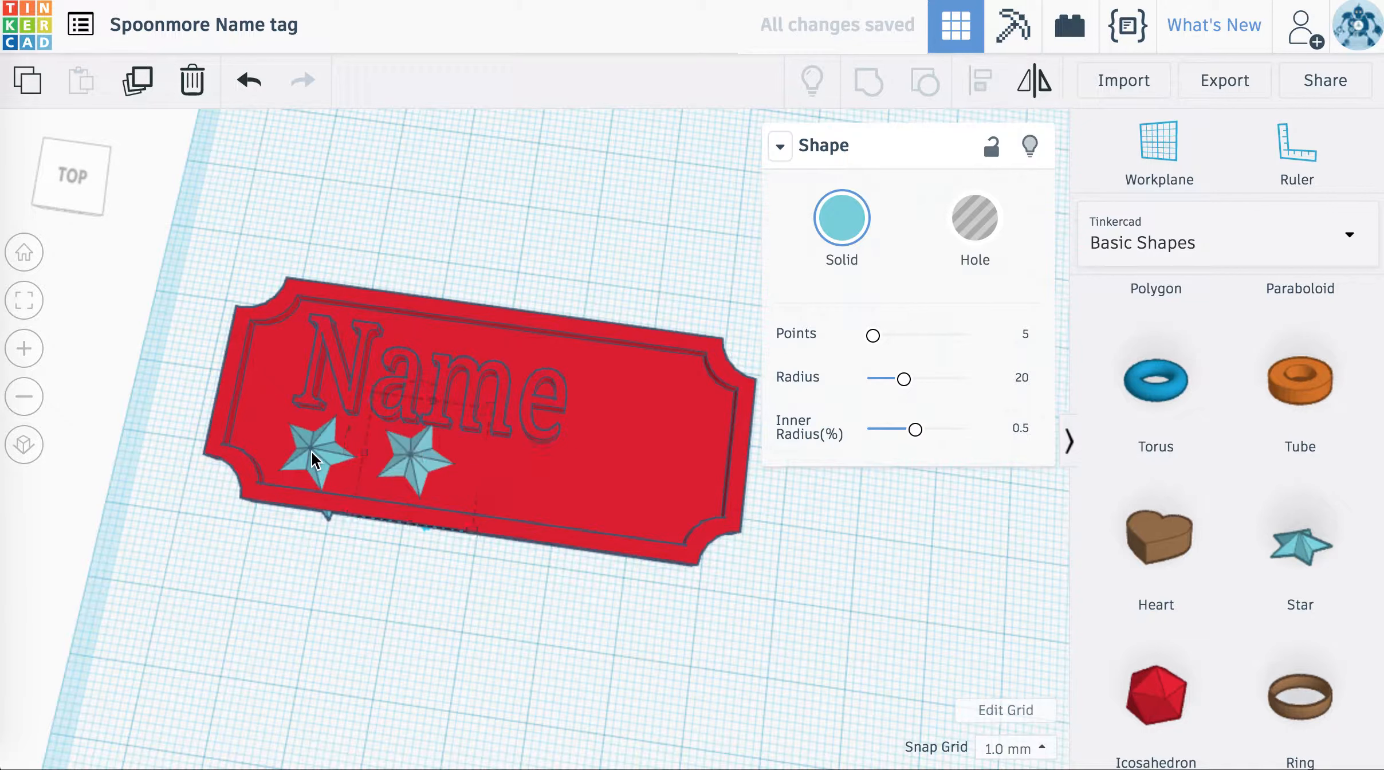
pyautogui.press('Up')
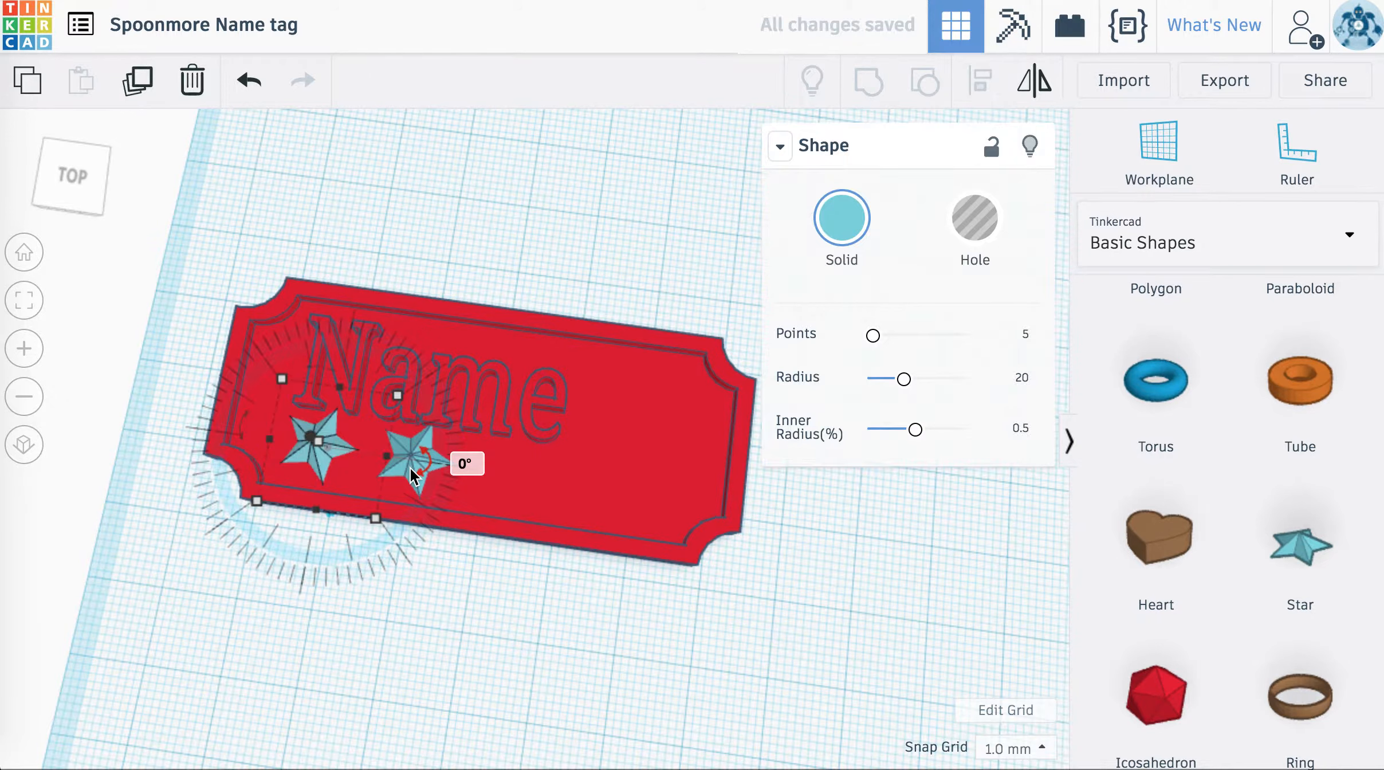
# Step: Duplicate the star beneath the letter N and move the copy along the row until it sits beneath the letter e
pyautogui.moveTo(412, 473); pyautogui.dragTo(412, 474)
pyautogui.press('Right')
pyautogui.press('Right')
pyautogui.press('Right')
pyautogui.press('Right')
pyautogui.press('Right')
pyautogui.press('Right')
pyautogui.press('Right')
pyautogui.press('Right')
pyautogui.press('Right')
pyautogui.press('Right')
pyautogui.press('Right')
pyautogui.press('Right')
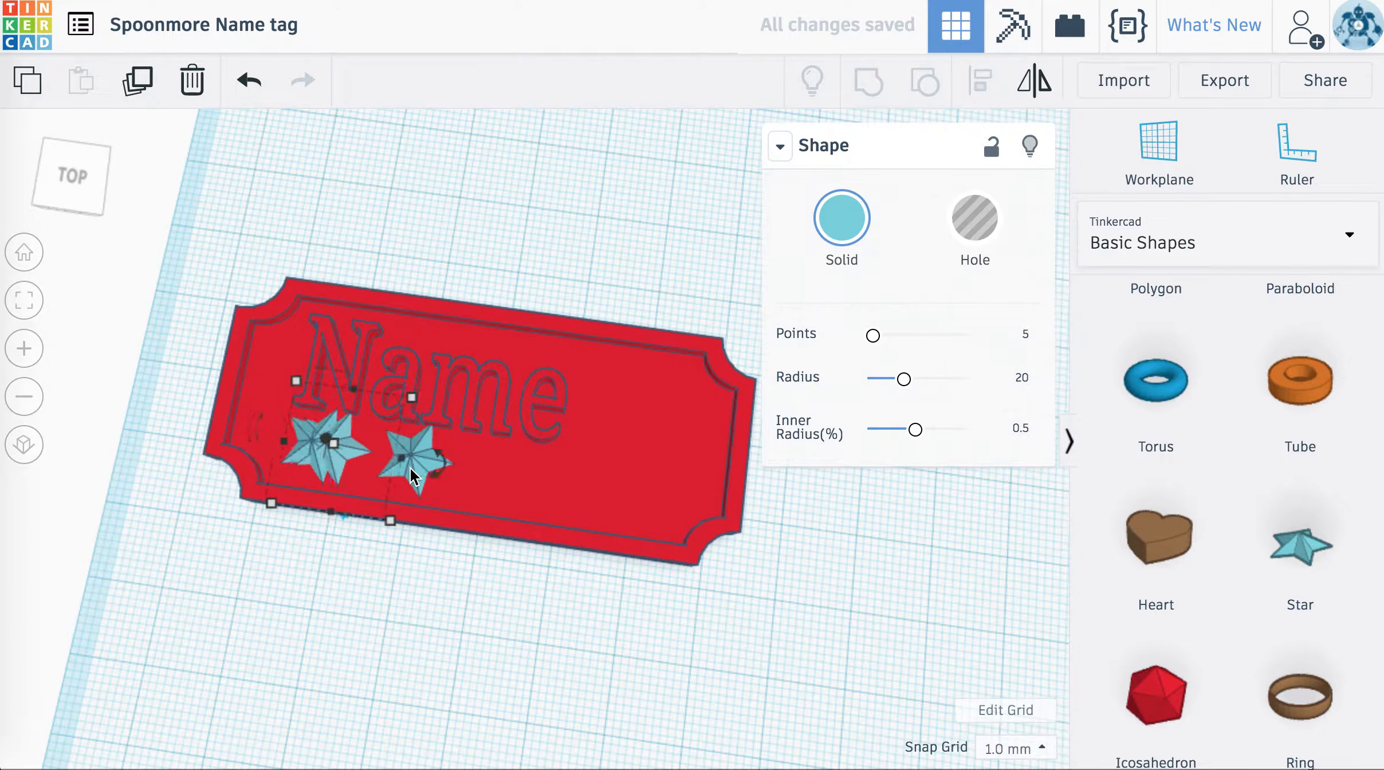
pyautogui.press('Right')
pyautogui.press('Right')
pyautogui.press('Right')
pyautogui.press('Right')
pyautogui.press('Right')
pyautogui.press('Right')
pyautogui.press('Right')
pyautogui.press('Right')
pyautogui.press('Right')
pyautogui.press('Right')
pyautogui.press('Right')
pyautogui.press('Right')
pyautogui.press('Right')
pyautogui.press('Right')
pyautogui.press('Right')
pyautogui.press('Right')
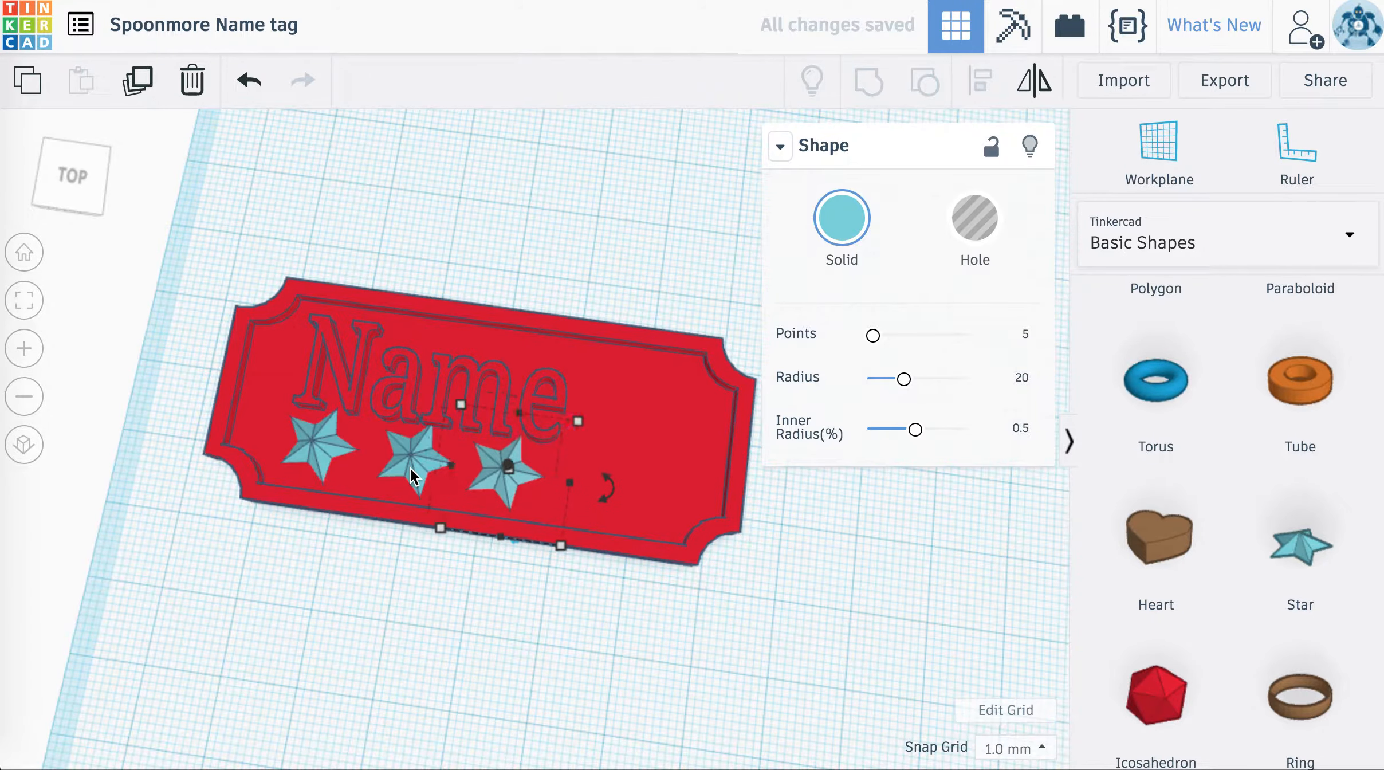
pyautogui.press('Left')
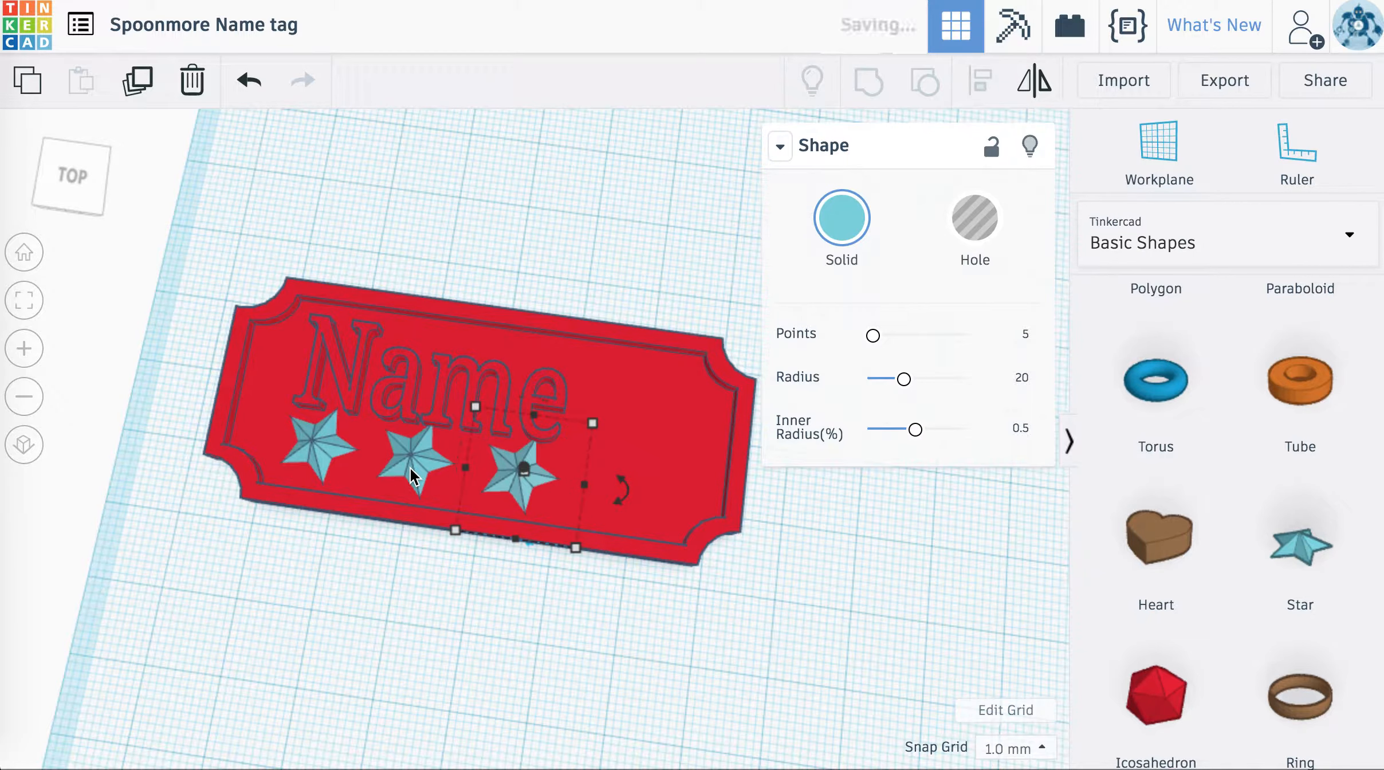
pyautogui.click(849, 547)
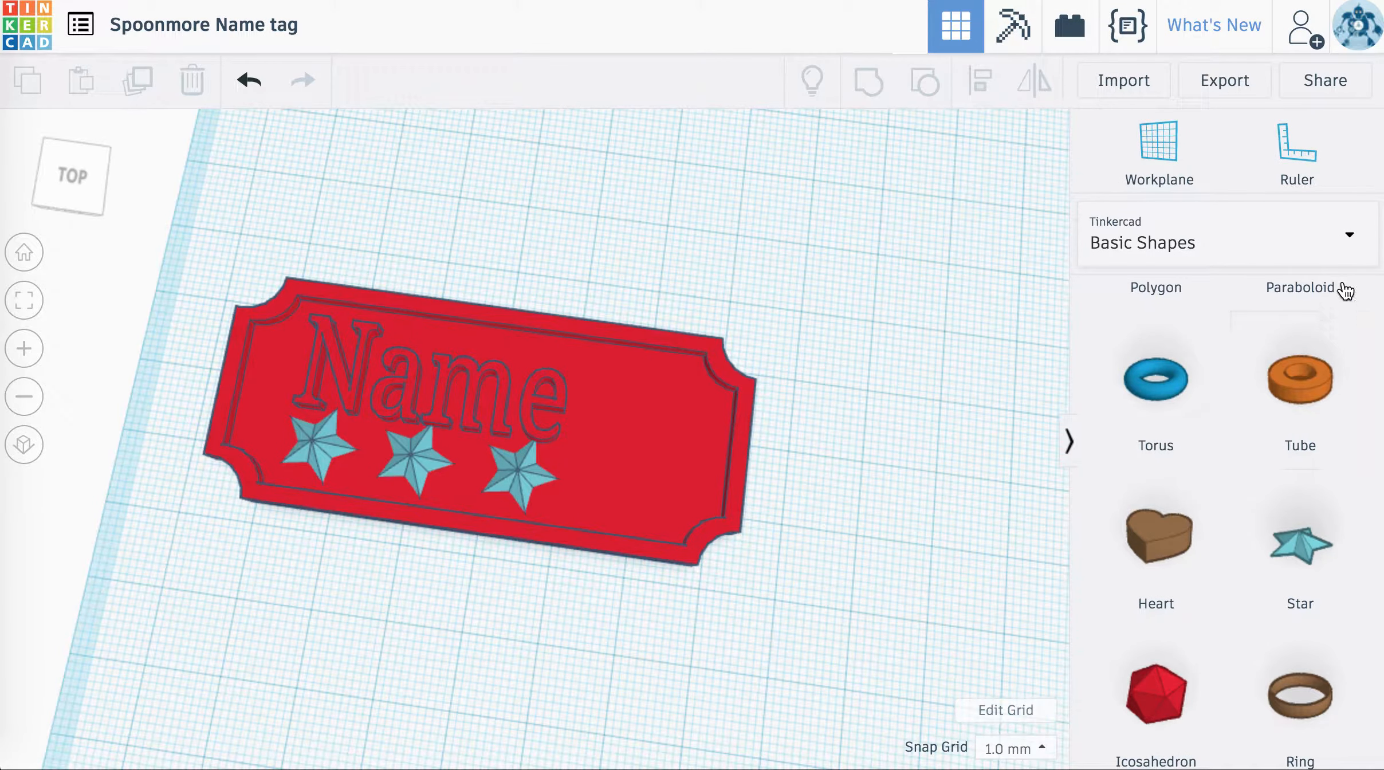
# Step: Add a US States shape from the Featured Shape Generators beside the tag and set its symbol to Indiana
pyautogui.click(1350, 241)
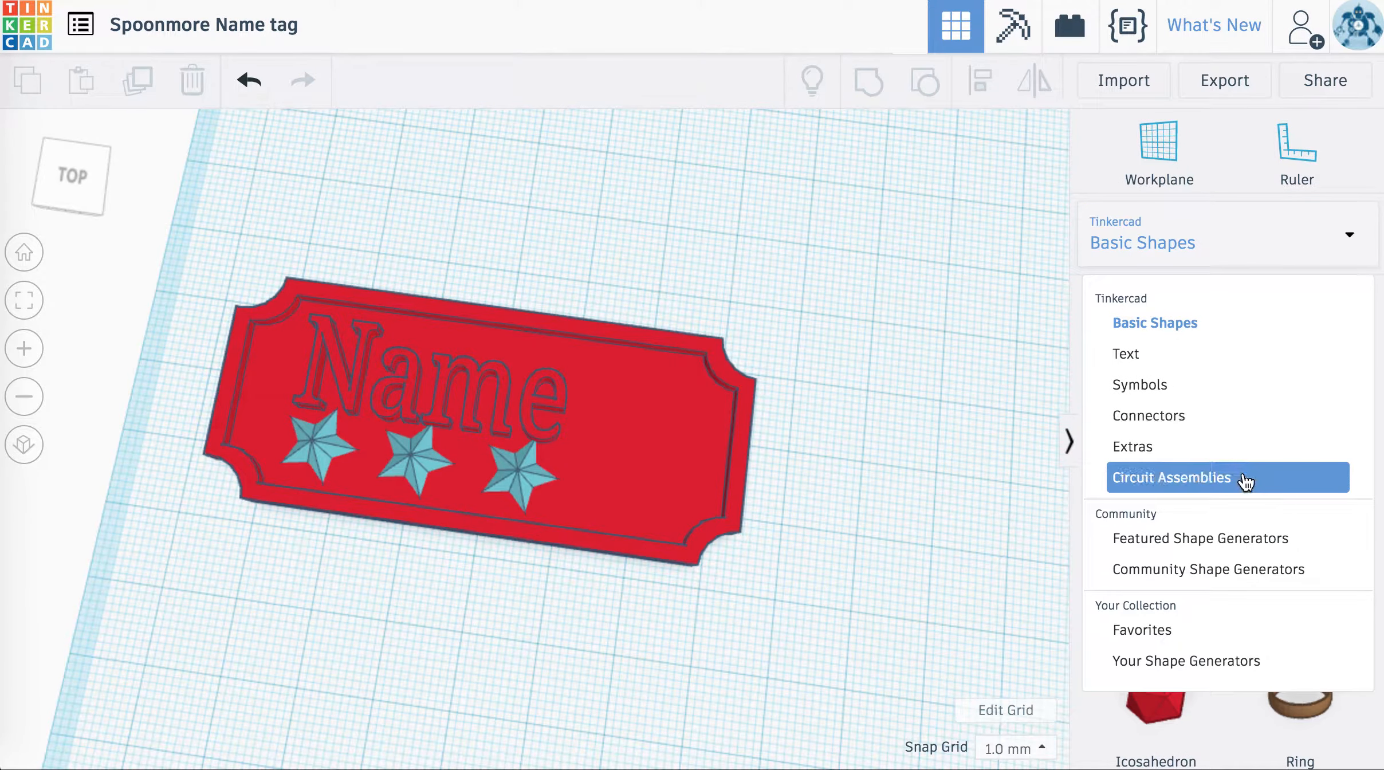
pyautogui.click(1228, 552)
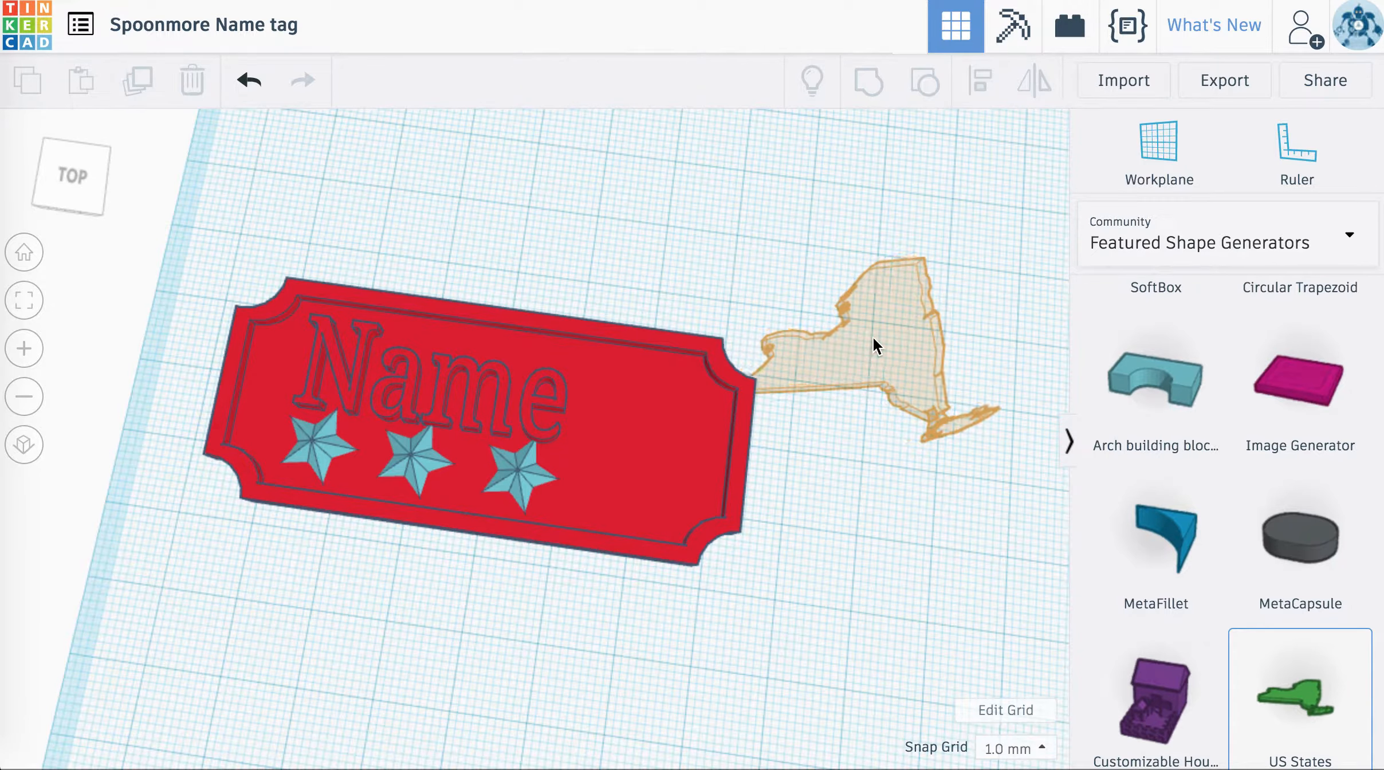
pyautogui.click(879, 350)
pyautogui.click(932, 354)
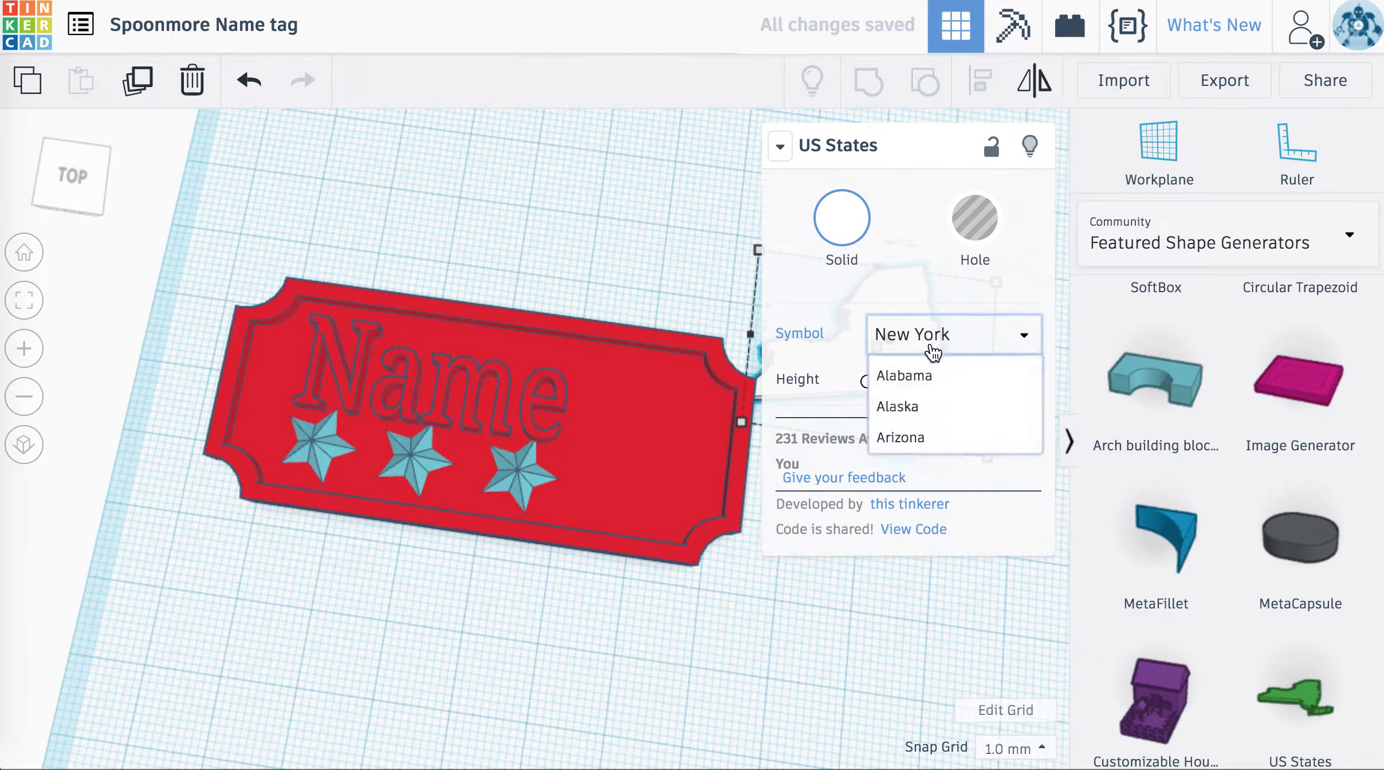
pyautogui.scroll(-4, 935, 447)
pyautogui.scroll(-2, 938, 476)
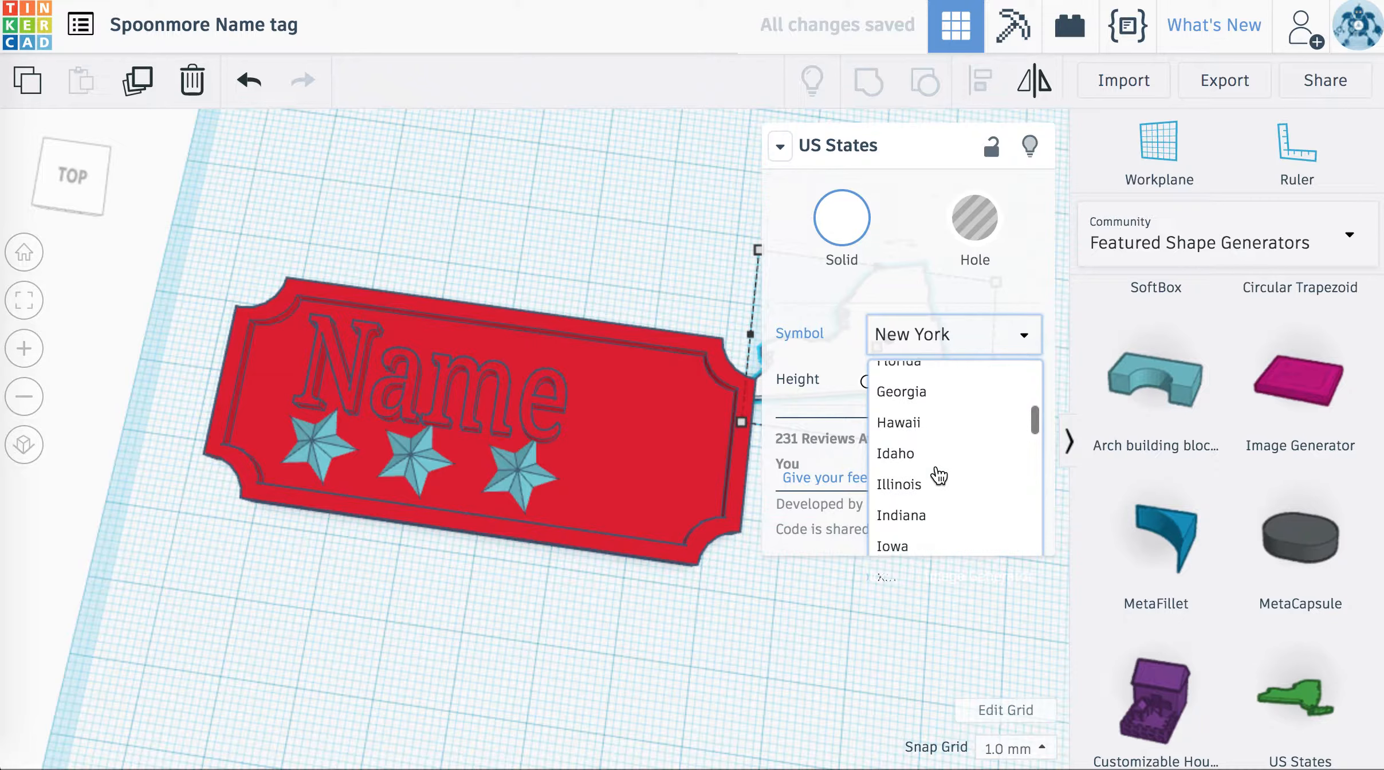
pyautogui.click(918, 518)
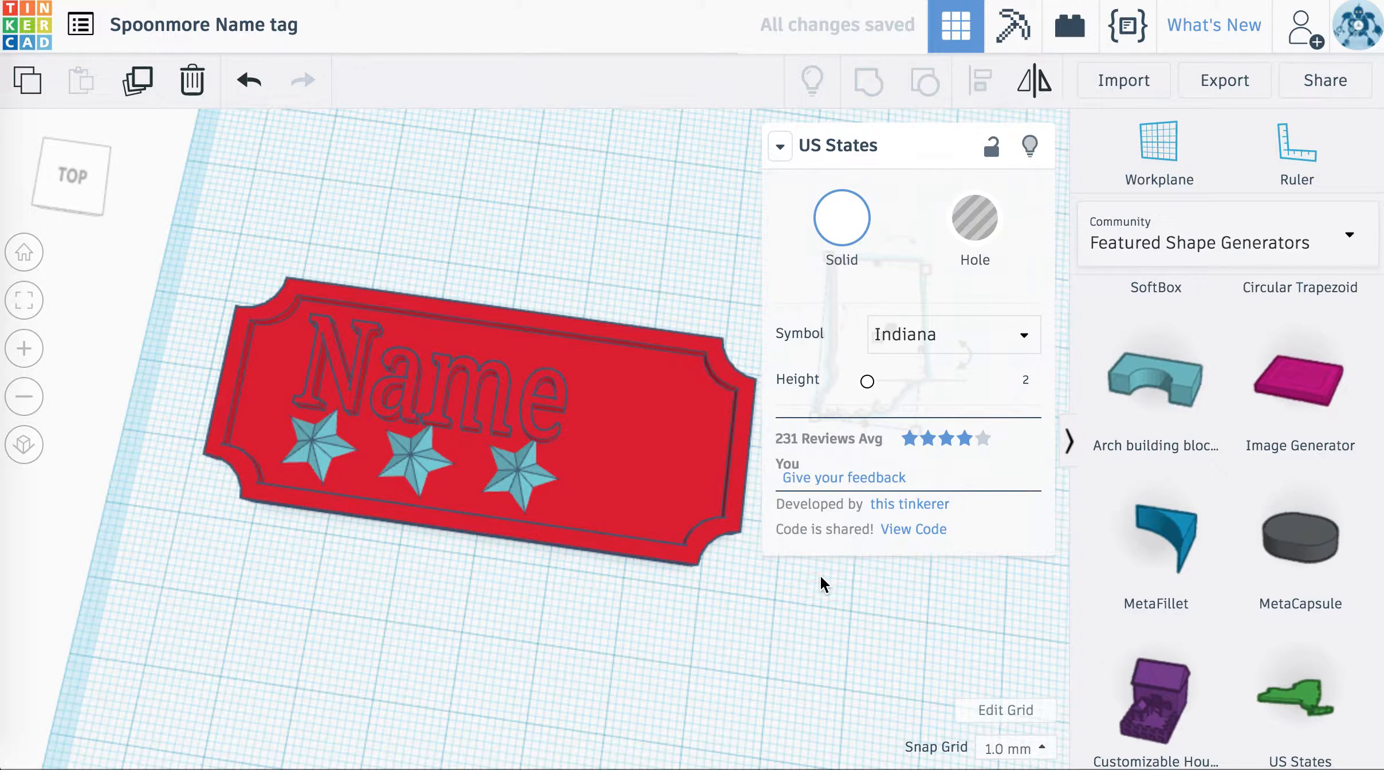
pyautogui.click(807, 602)
# Step: Move the Indiana shape onto the tag, into the empty part of the recess after the name
pyautogui.click(897, 367)
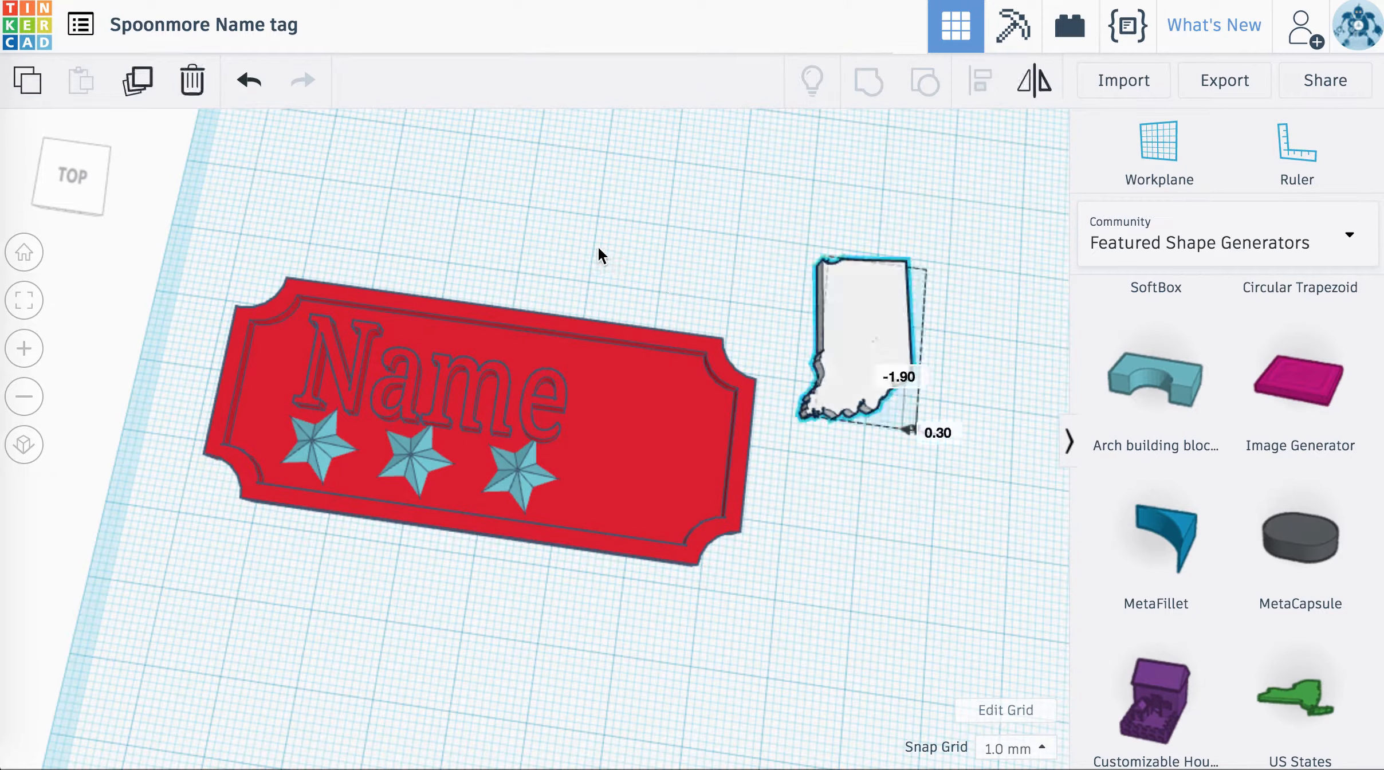
pyautogui.moveTo(600, 251); pyautogui.dragTo(596, 247)
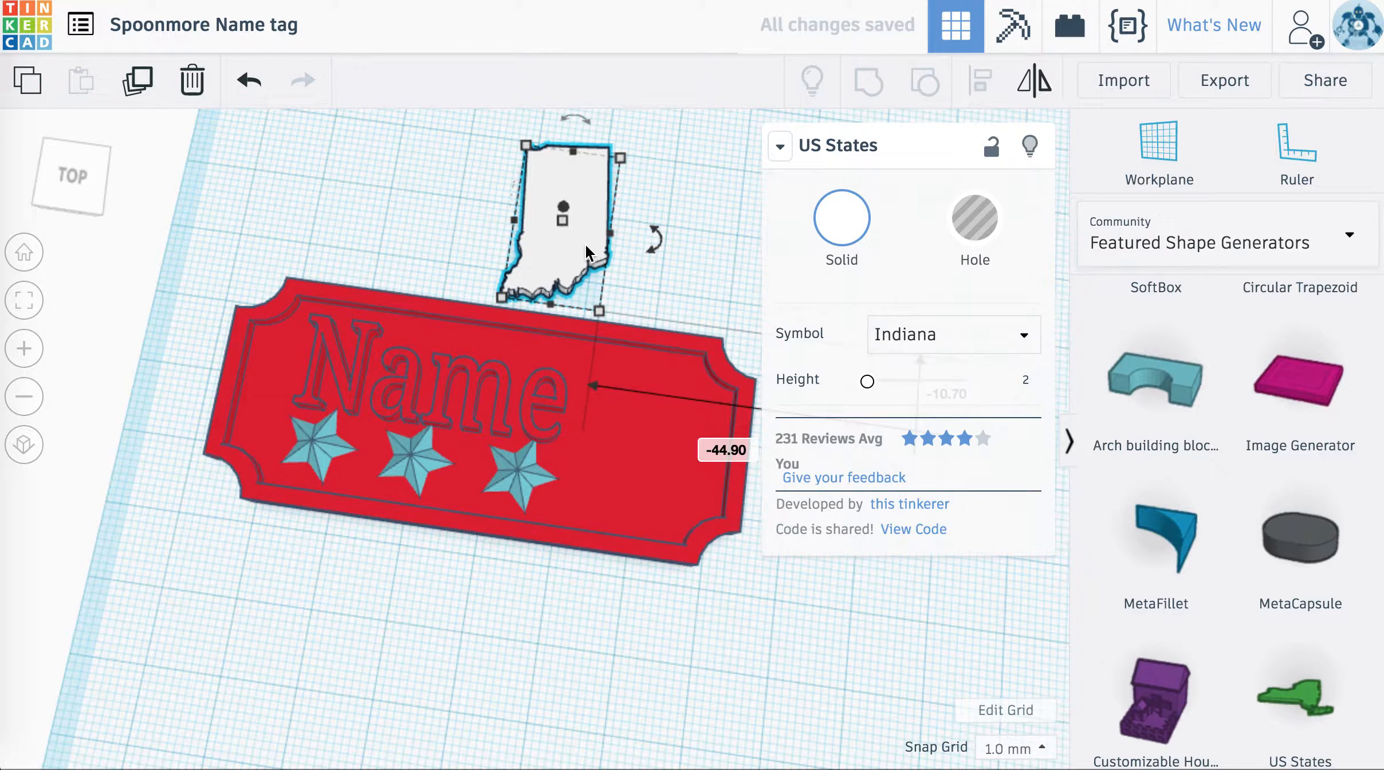
pyautogui.moveTo(585, 239); pyautogui.dragTo(585, 205, button='right')
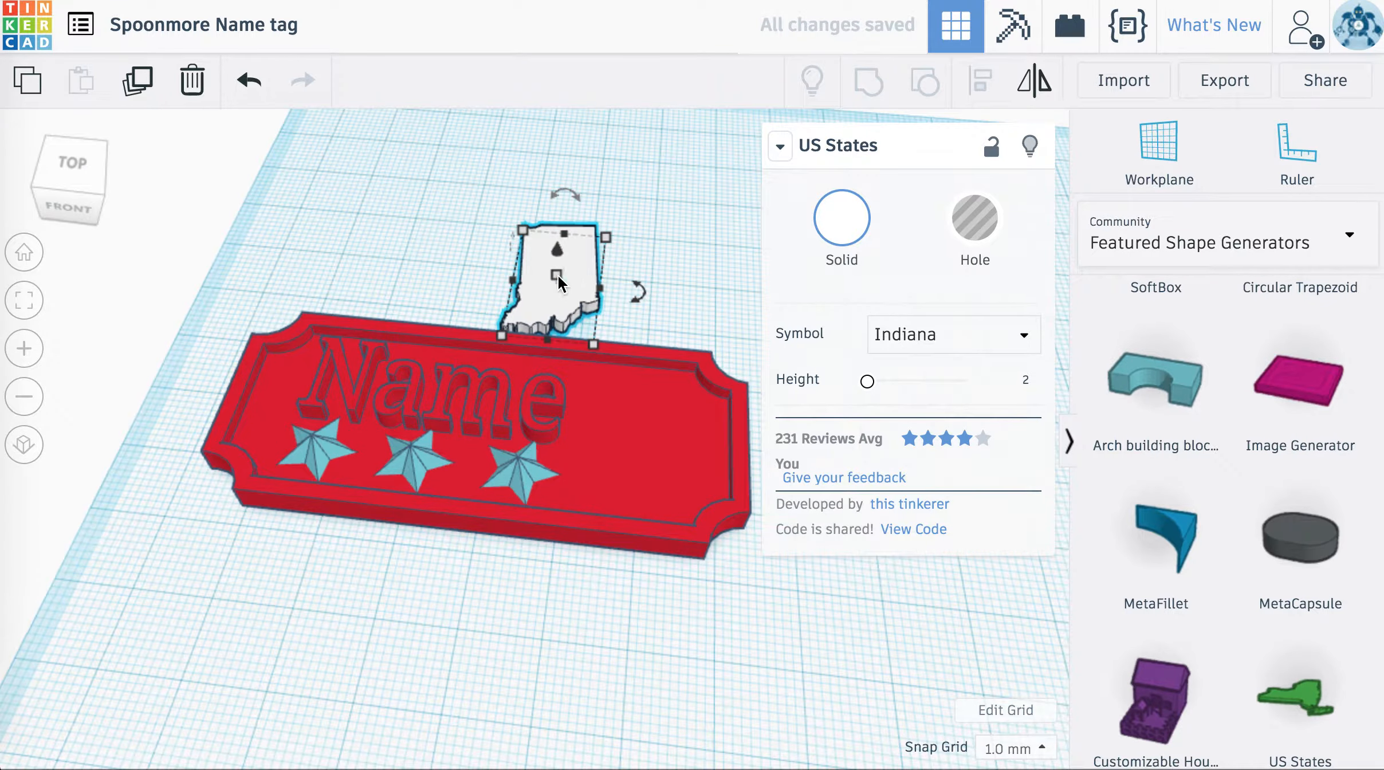
pyautogui.moveTo(554, 275); pyautogui.dragTo(649, 445)
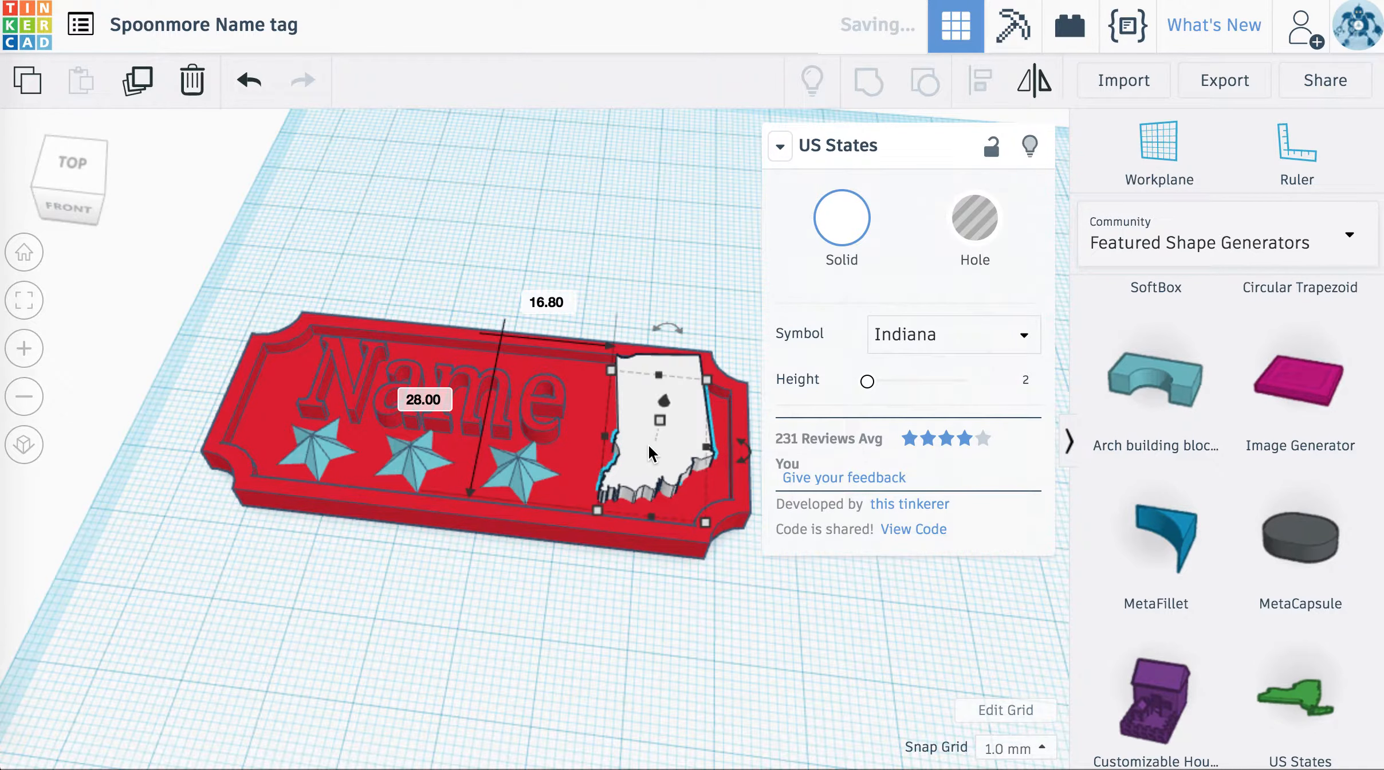
# Step: Shrink the Indiana shape to about 11 × 20 mm so it fits inside the tag's border
pyautogui.moveTo(653, 395)
pyautogui.mouseDown(button='right')
pyautogui.moveTo(642, 439)
pyautogui.moveTo(667, 418)
pyautogui.mouseUp(button='right')
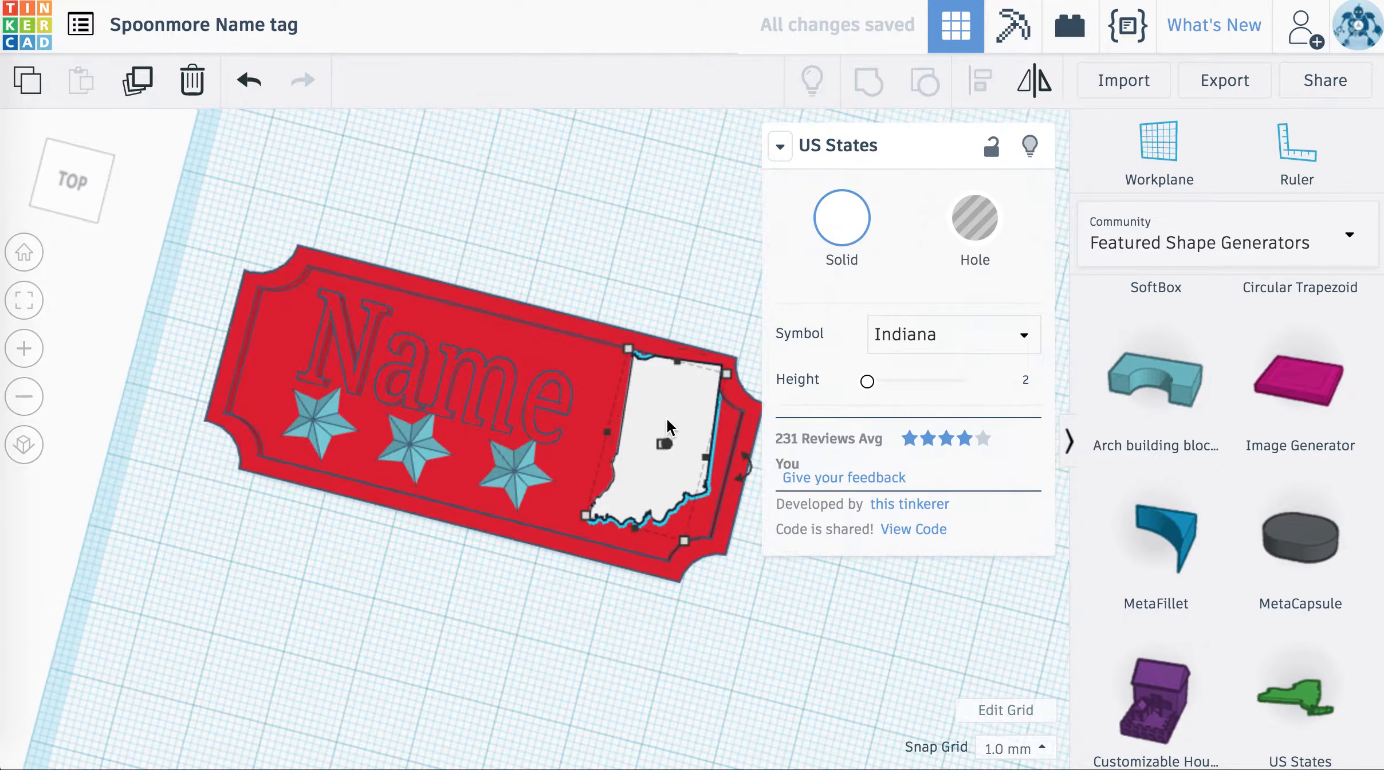
pyautogui.moveTo(726, 374); pyautogui.dragTo(698, 392)
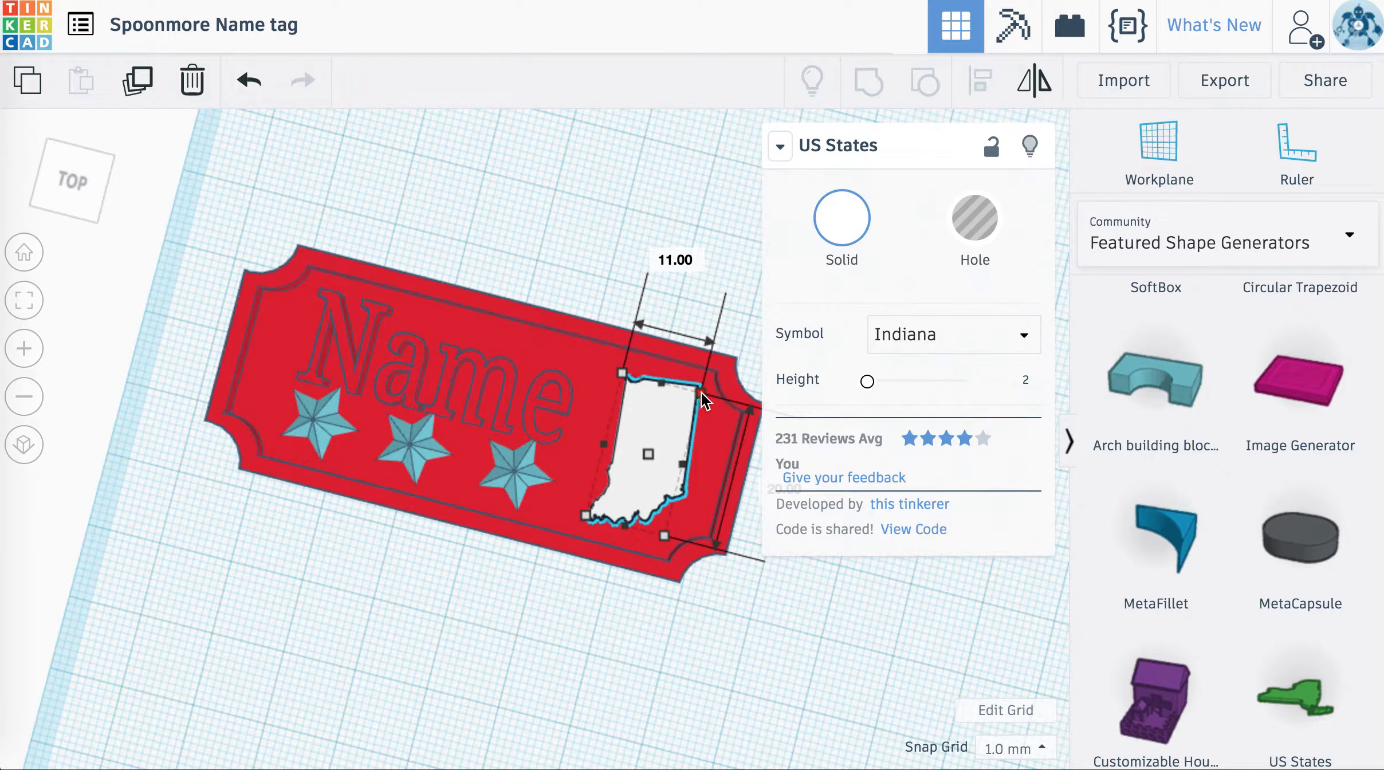
pyautogui.click(567, 260)
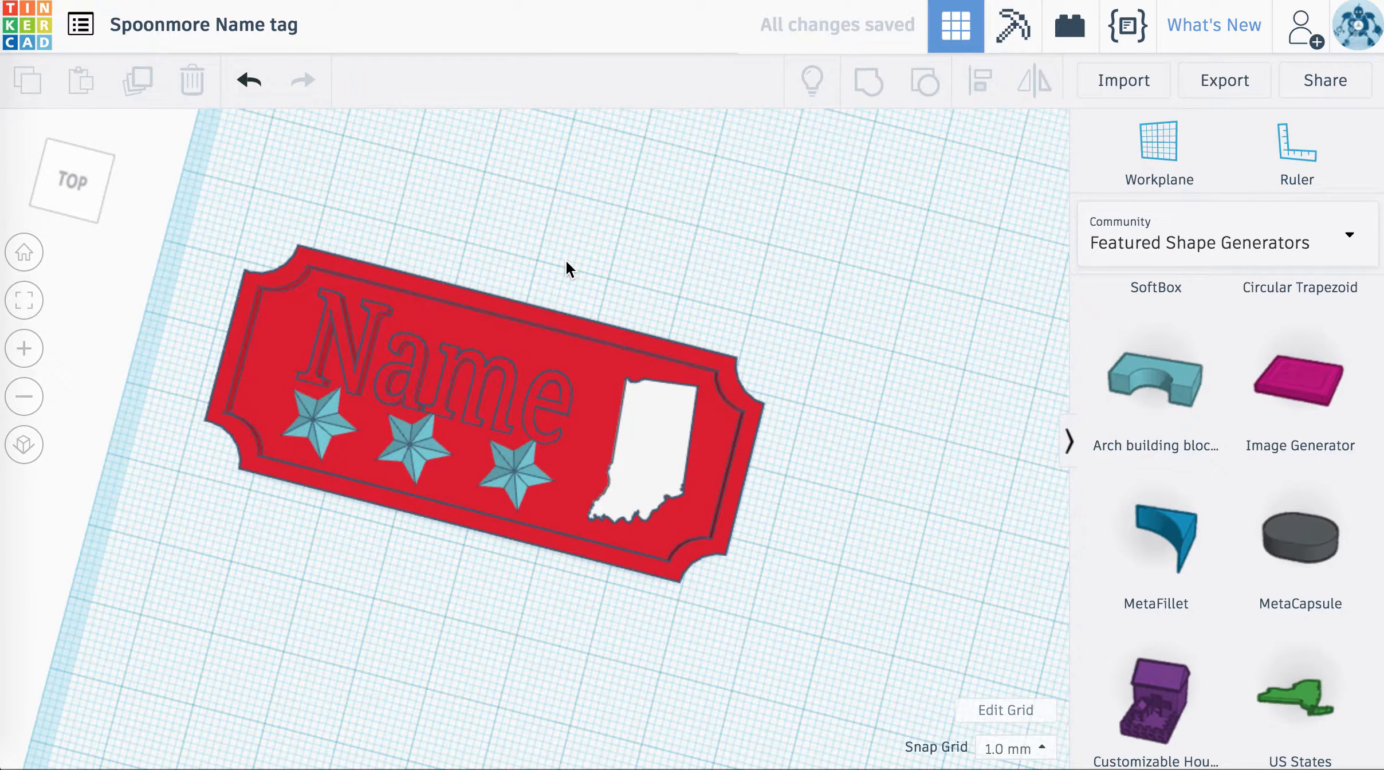
# Step: Browse the Featured Shape Generators and the available shape categories for other decorations
pyautogui.scroll(-5, 1223, 369)
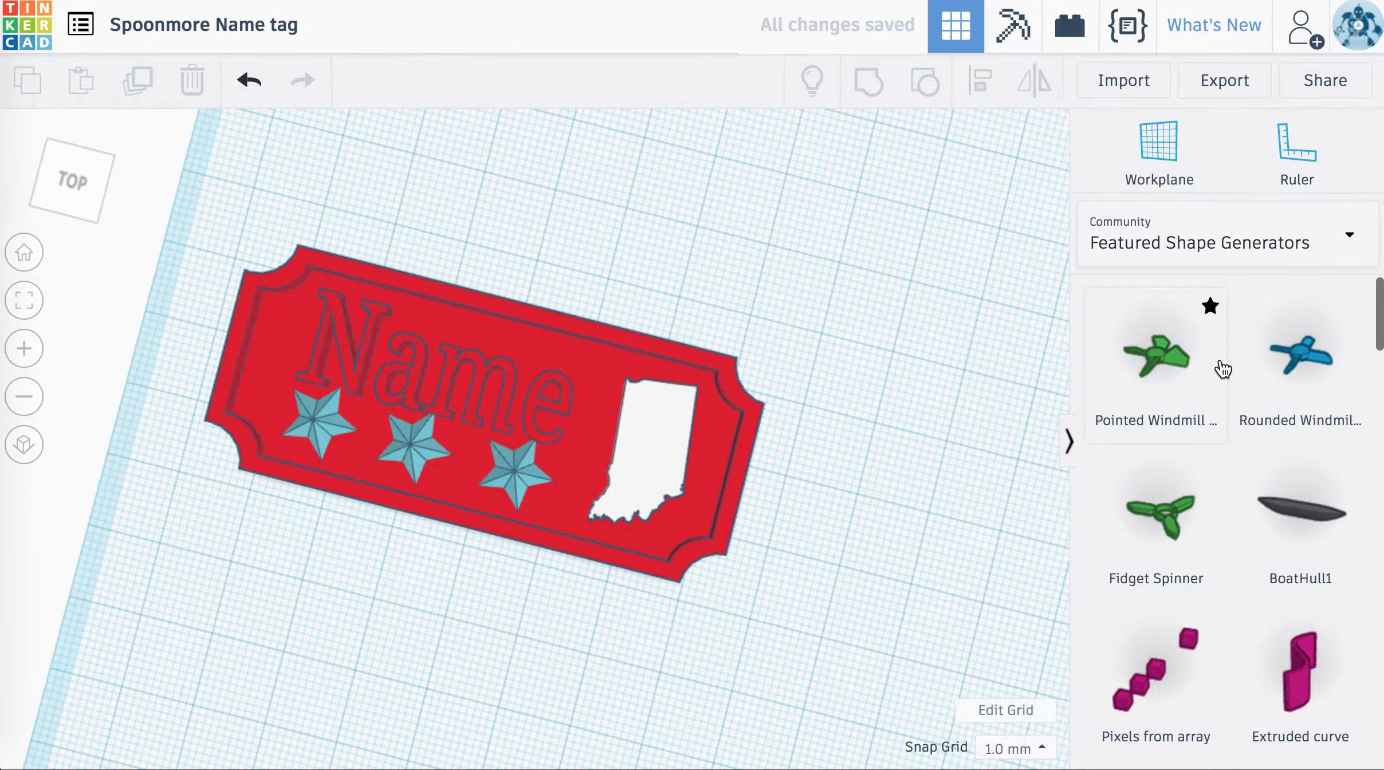
pyautogui.click(1353, 245)
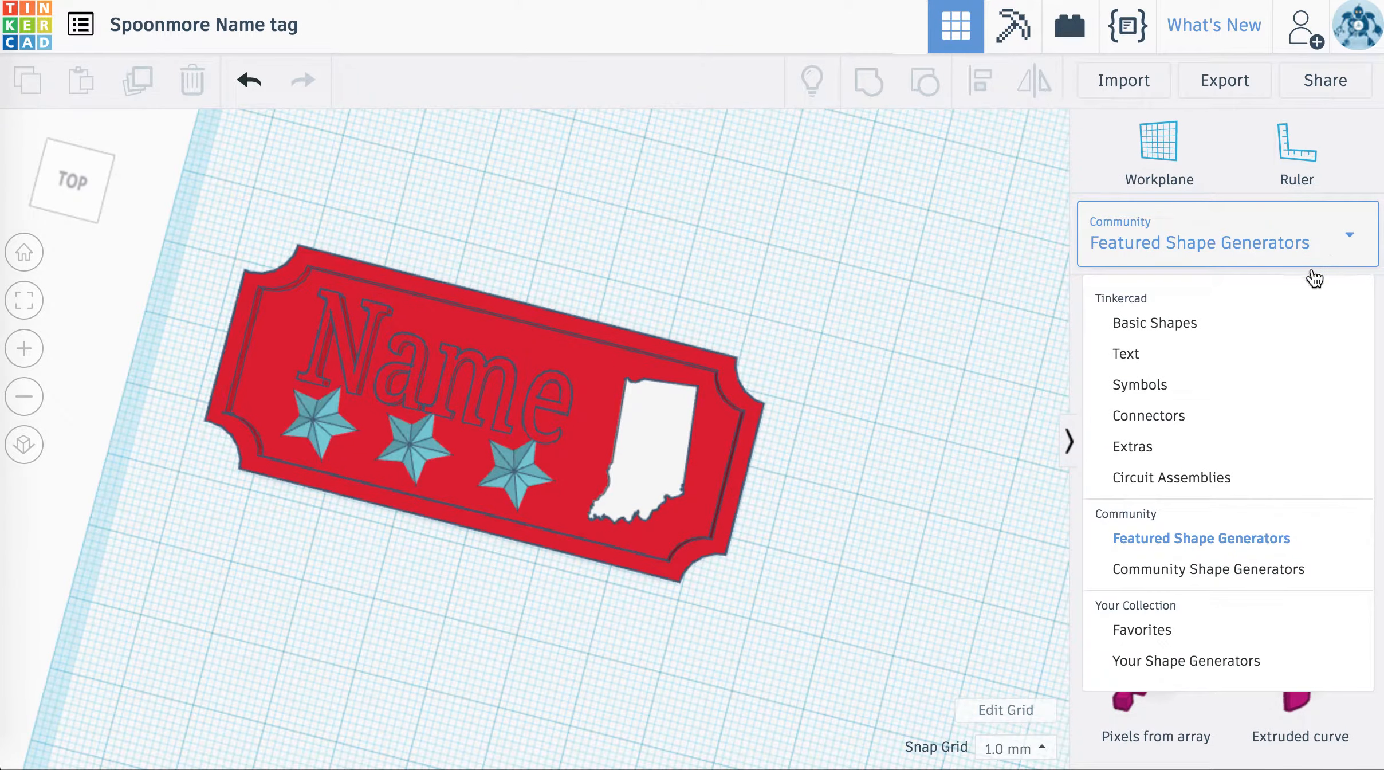
pyautogui.click(1347, 225)
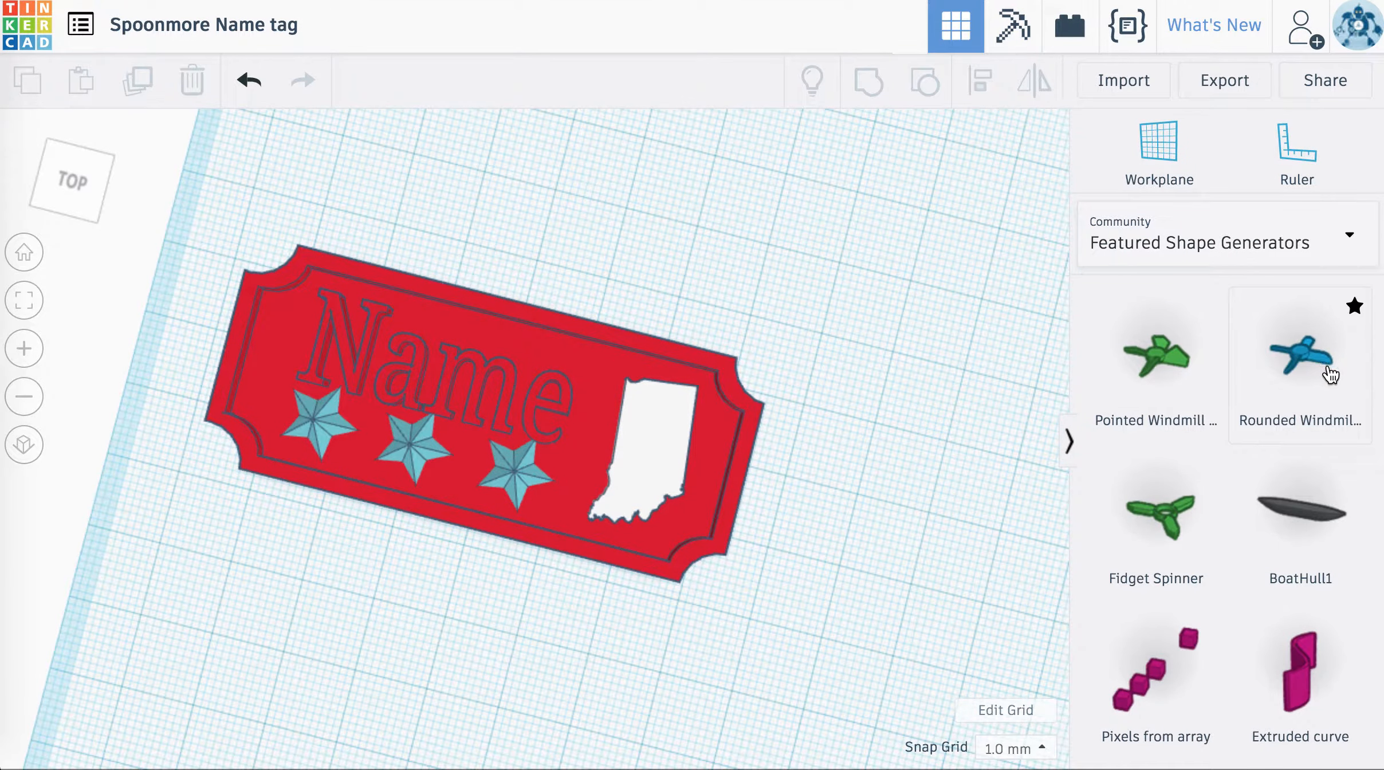
pyautogui.click(1352, 244)
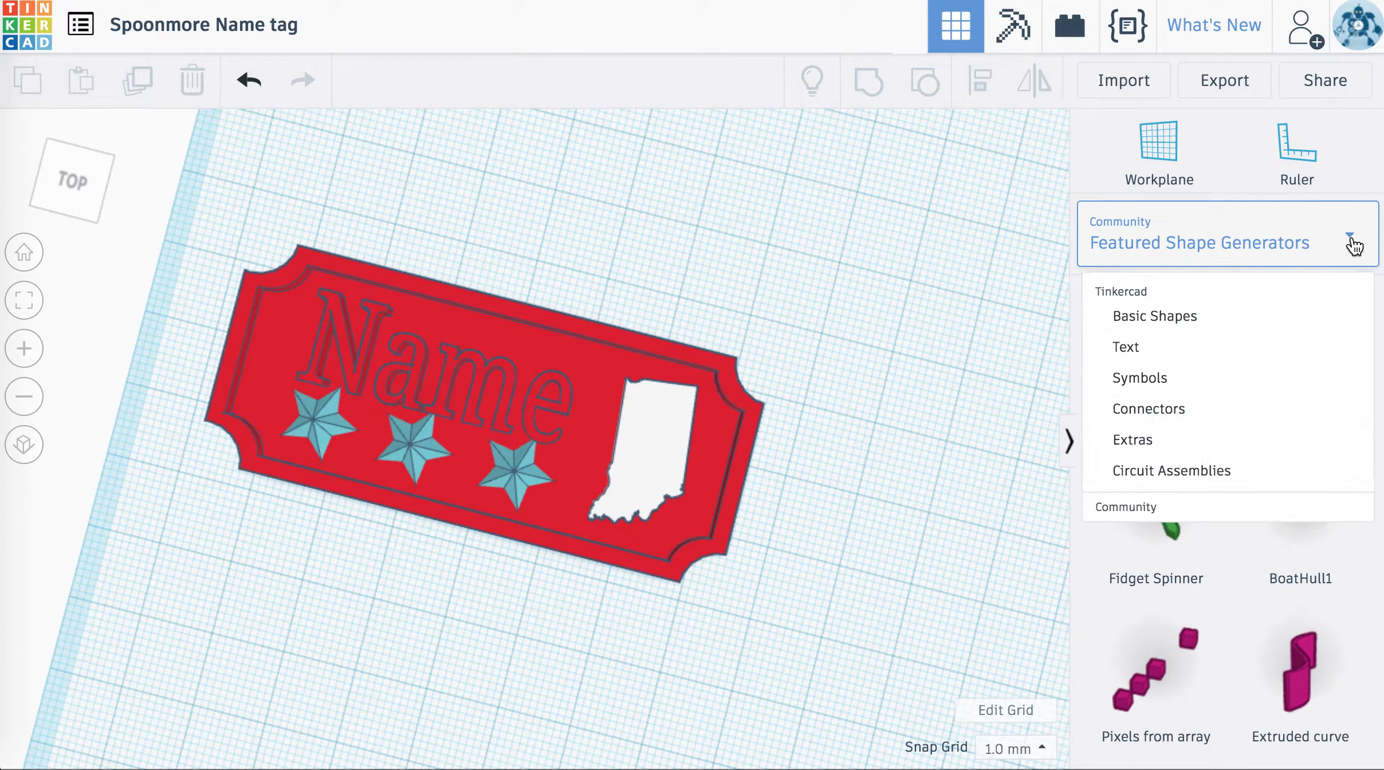
pyautogui.click(1335, 223)
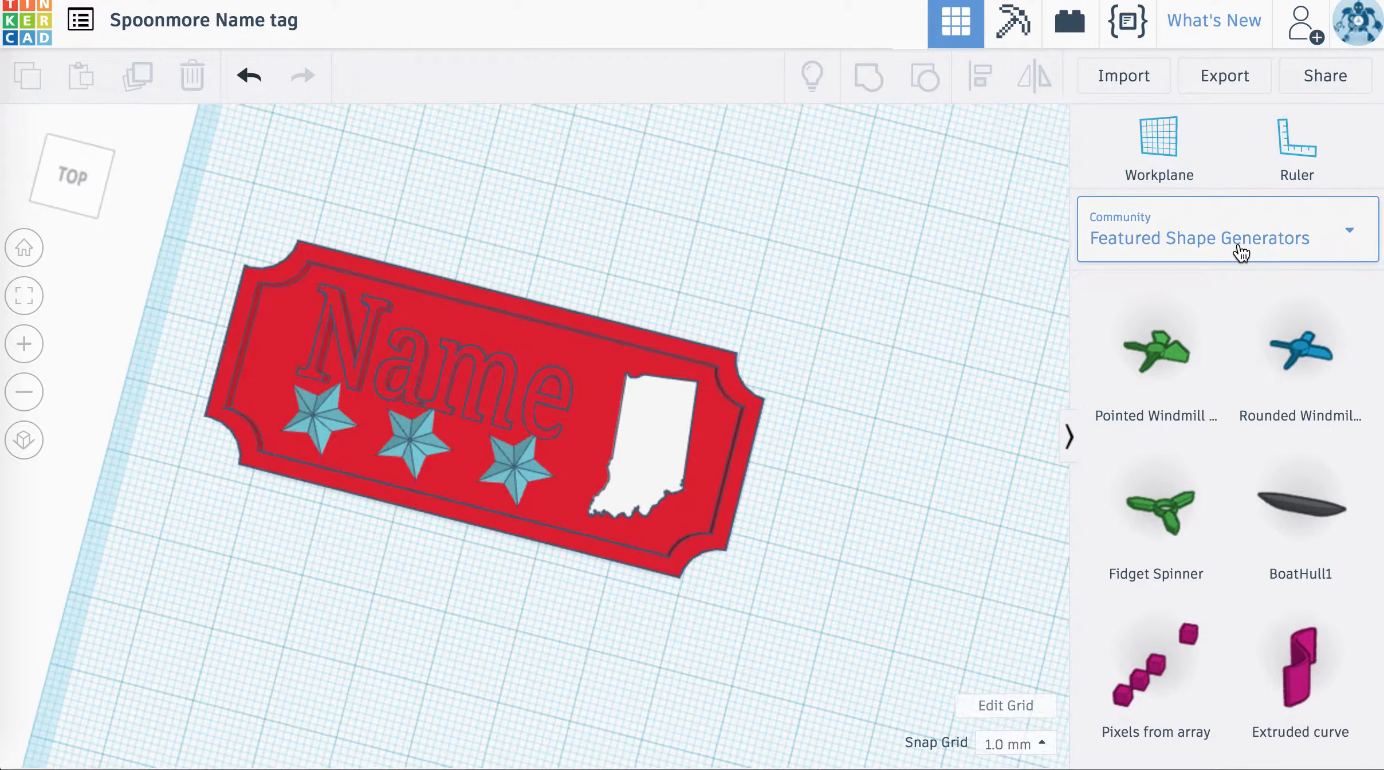
pyautogui.scroll(-5, 1231, 382)
pyautogui.scroll(-3, 1231, 383)
pyautogui.scroll(10, 1230, 383)
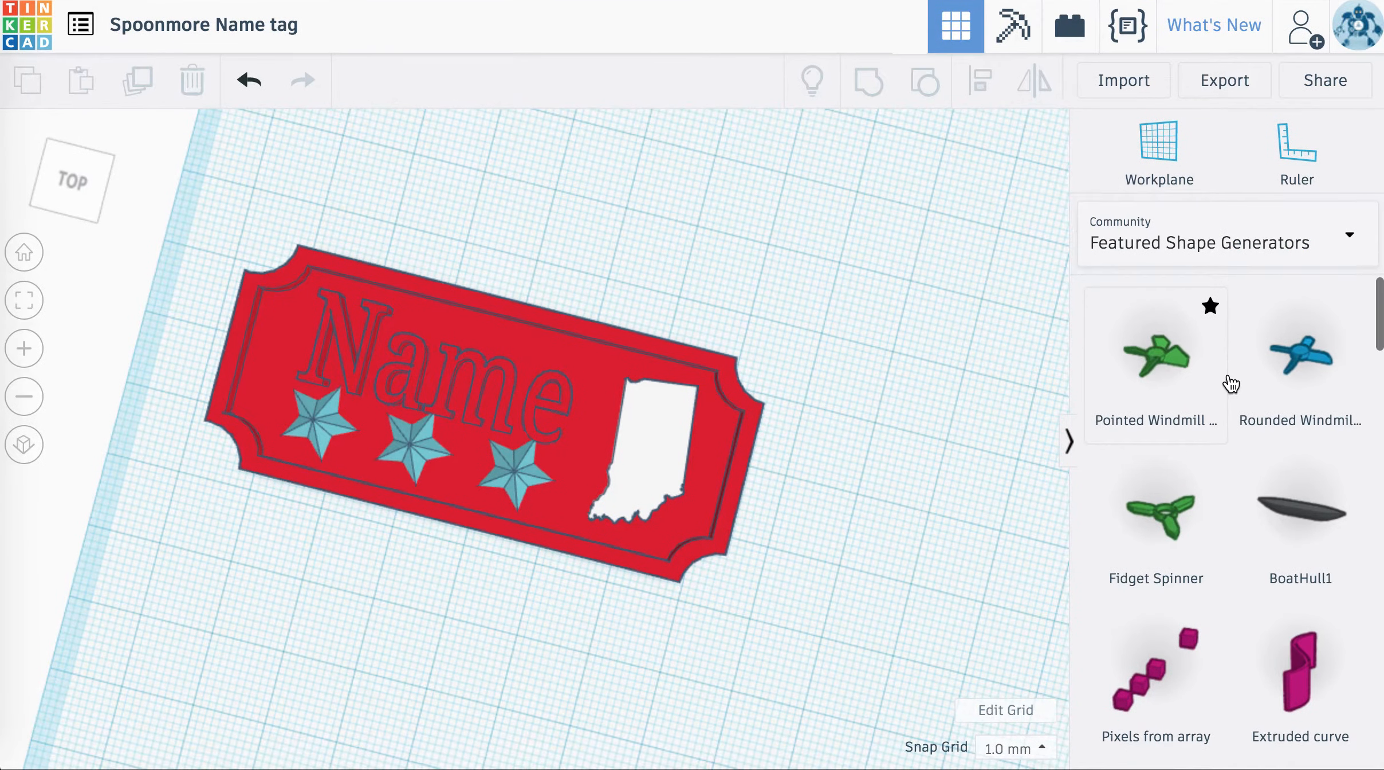
# Step: Add a Cylinder hole from Basic Shapes behind the tag and shrink it to about 9 × 8 mm
pyautogui.click(1303, 225)
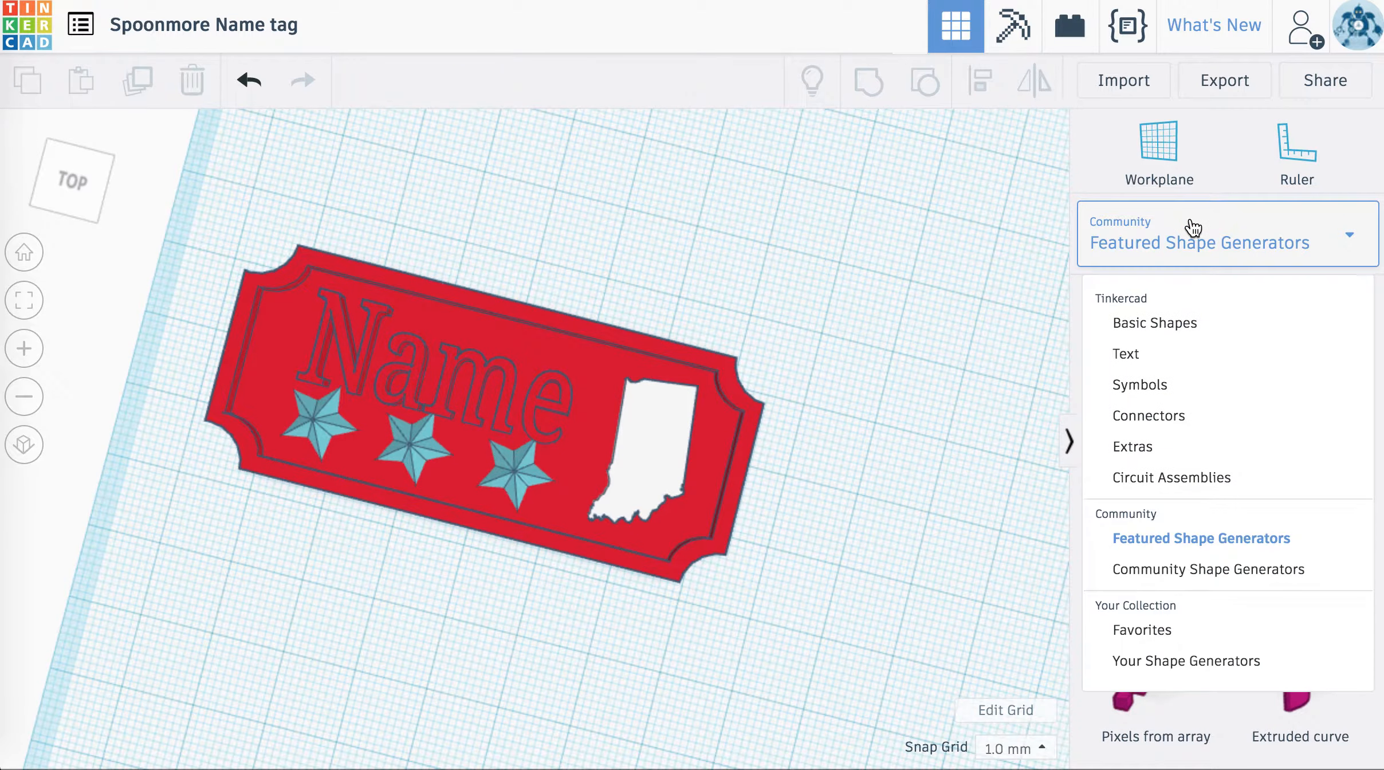
pyautogui.click(1196, 319)
pyautogui.click(1298, 375)
pyautogui.click(659, 247)
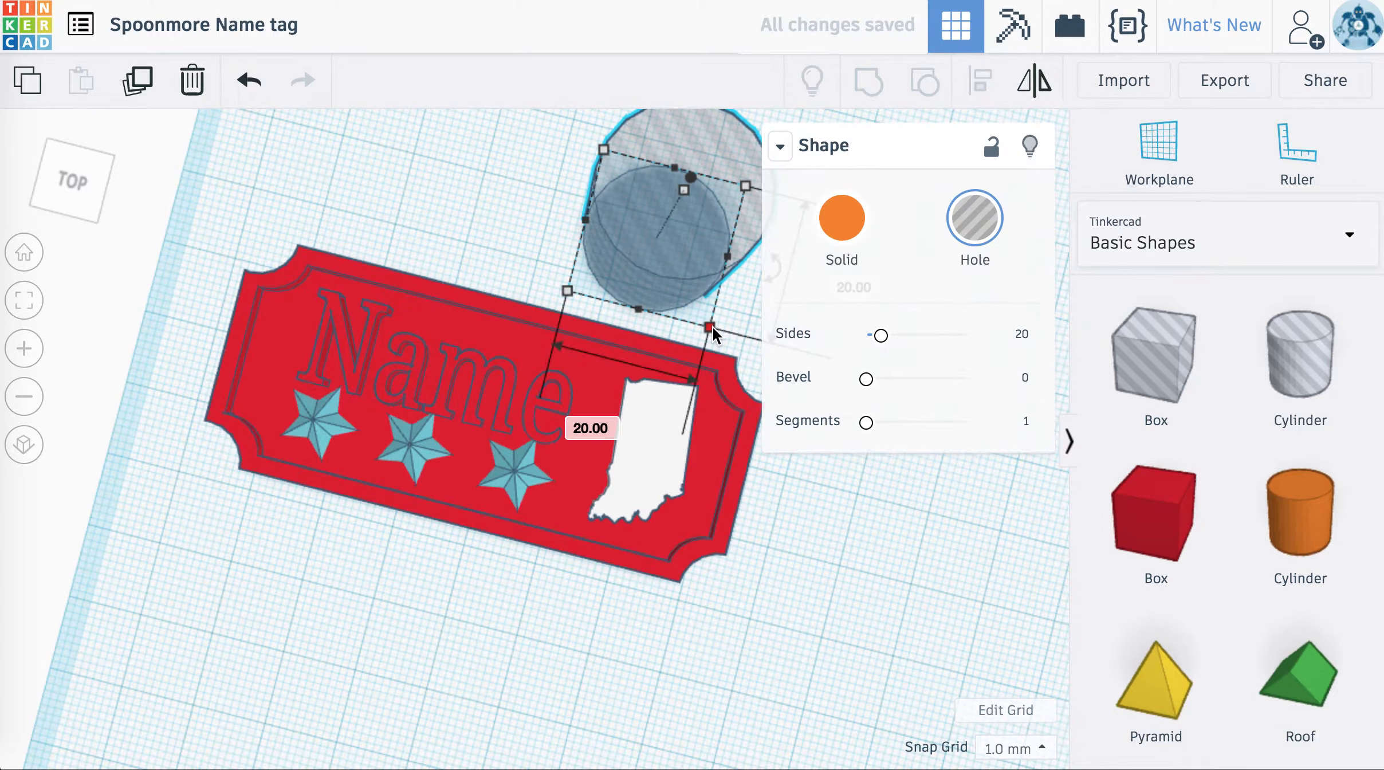
pyautogui.moveTo(712, 325); pyautogui.dragTo(651, 229)
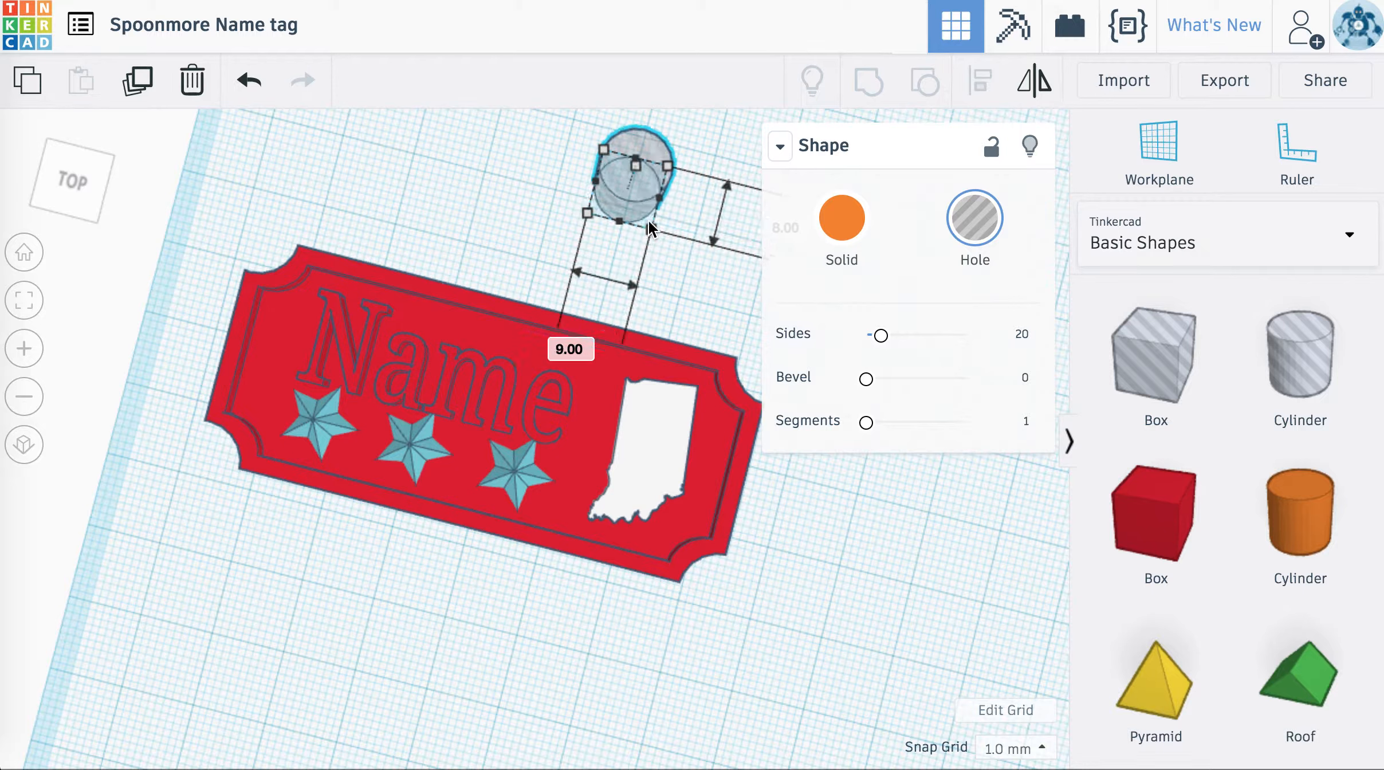
# Step: Resize the cylinder hole to 7 × 7 mm and position it on the tag's end, just before the letter N
pyautogui.moveTo(634, 190); pyautogui.dragTo(291, 369)
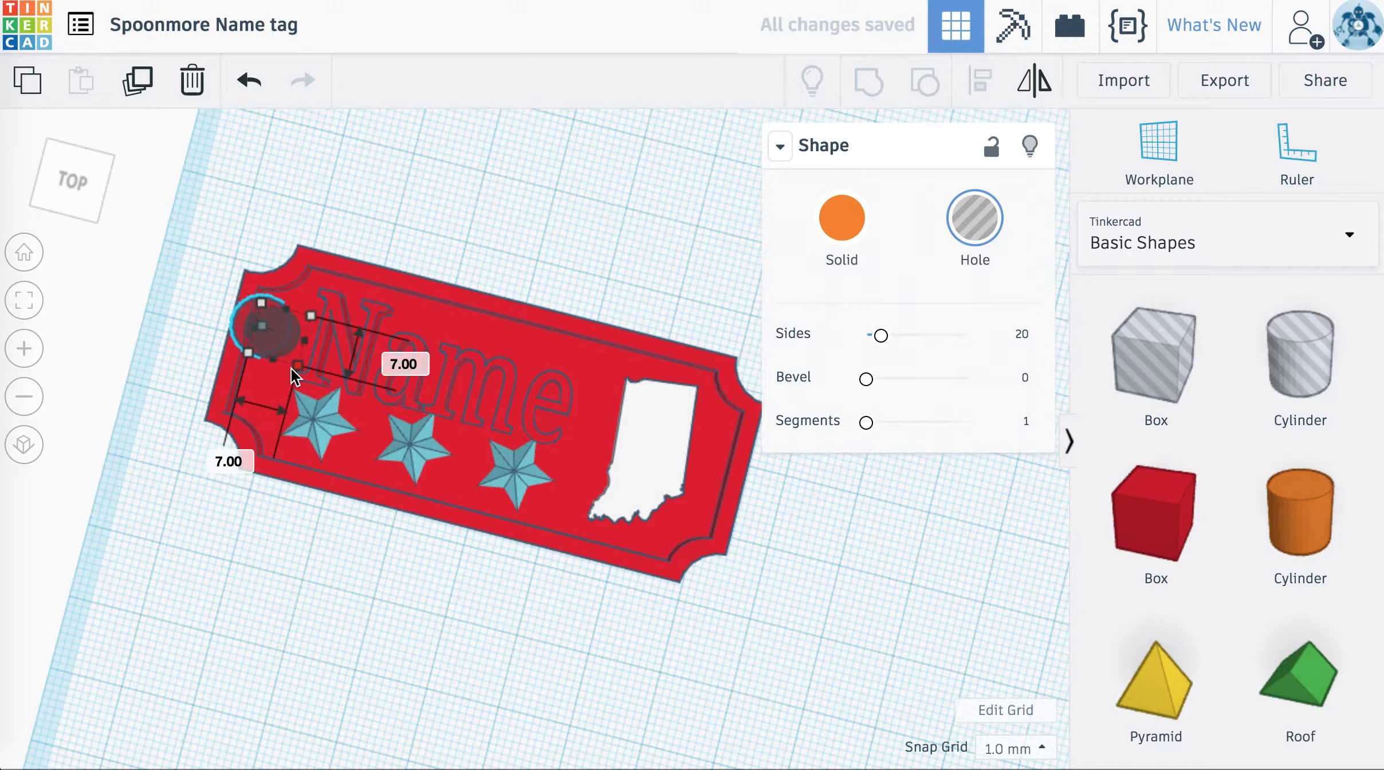
pyautogui.press('Down')
pyautogui.press('Down')
pyautogui.press('Down')
pyautogui.press('Down')
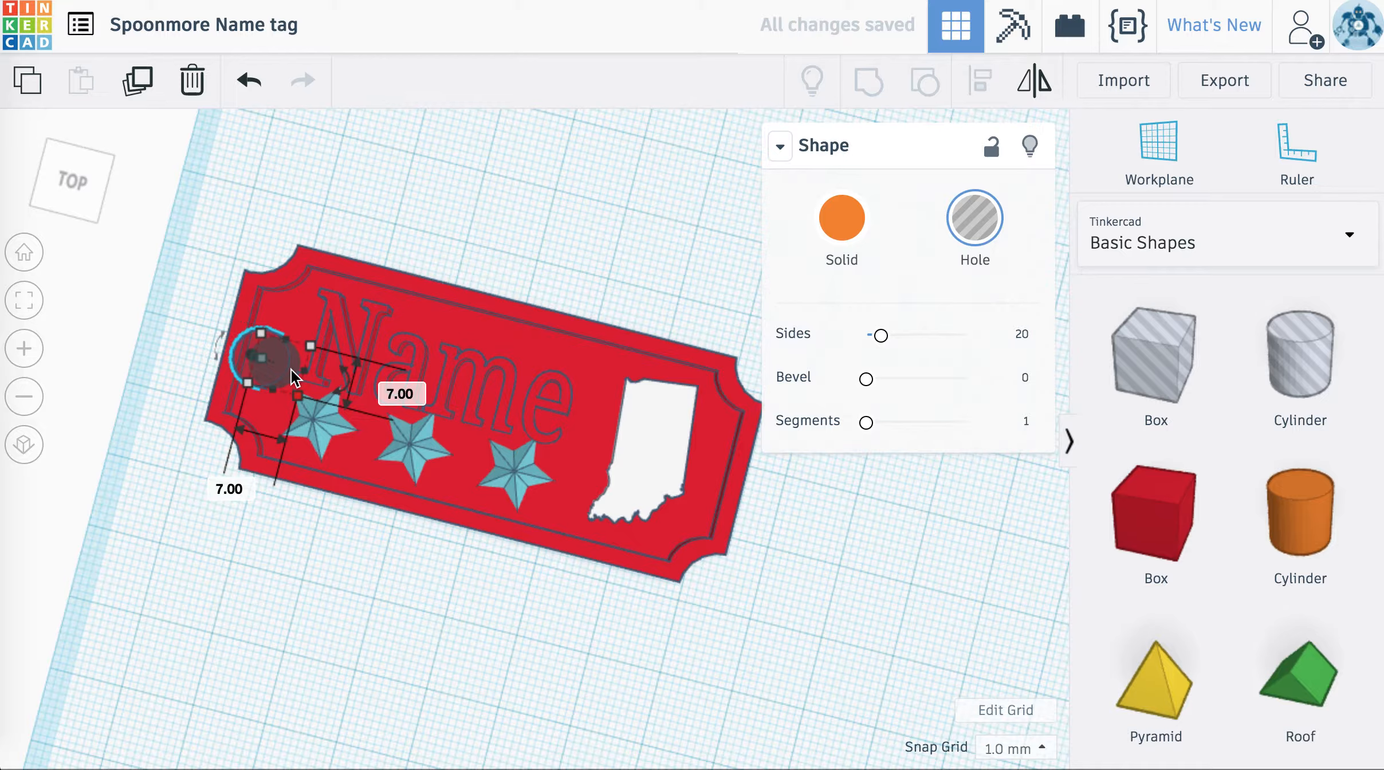
pyautogui.press('Up')
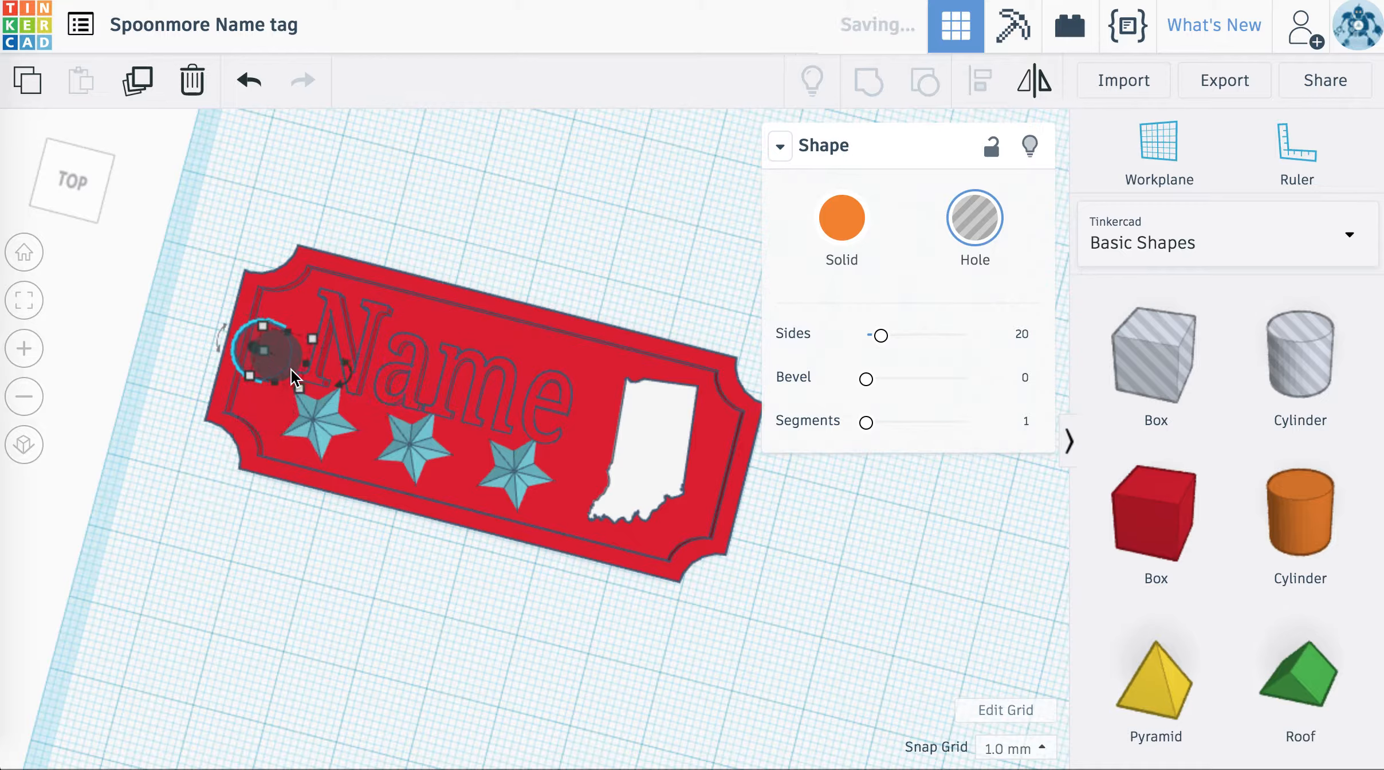
pyautogui.keyDown('shift'); pyautogui.click(319, 427); pyautogui.keyUp('shift')
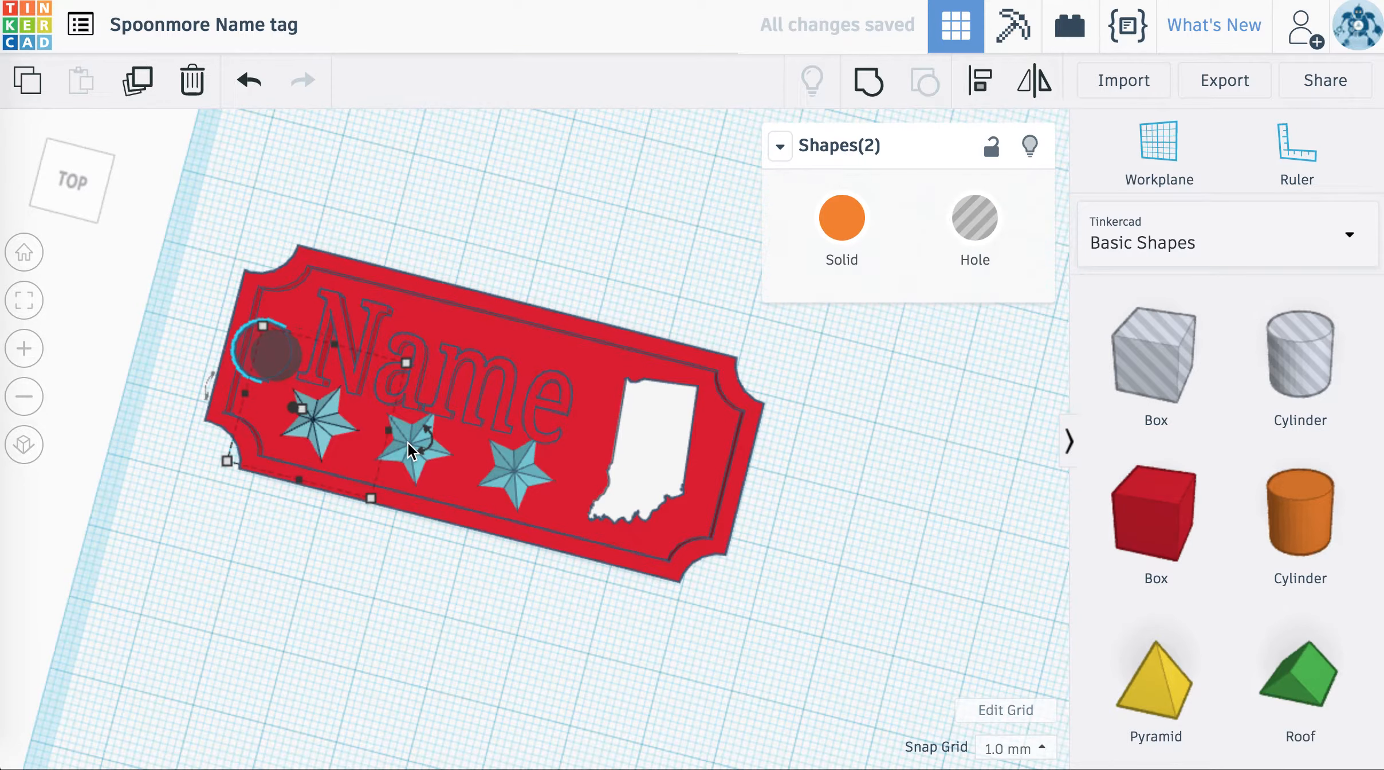
pyautogui.keyDown('shift'); pyautogui.click(521, 483); pyautogui.keyUp('shift')
pyautogui.keyDown('shift'); pyautogui.click(646, 455); pyautogui.keyUp('shift')
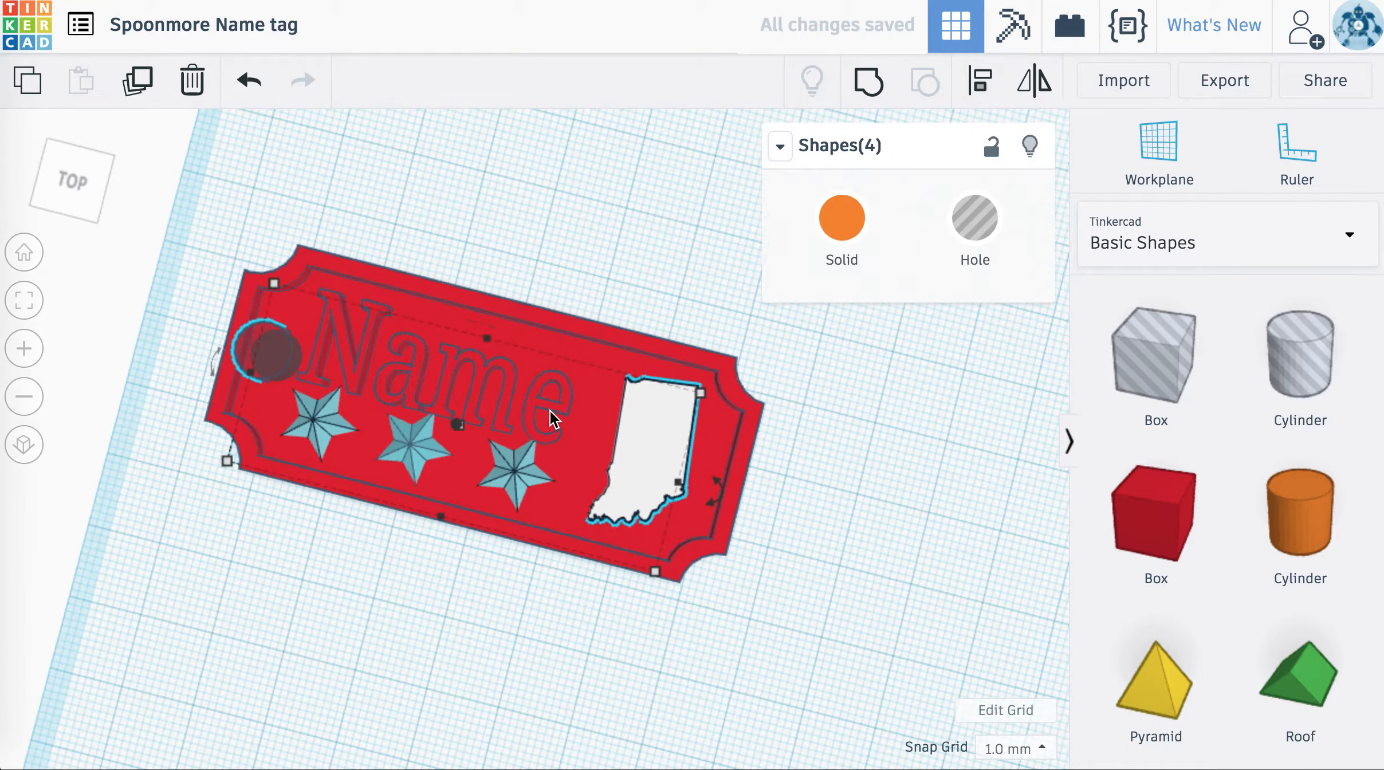
pyautogui.keyDown('shift'); pyautogui.click(550, 397); pyautogui.keyUp('shift')
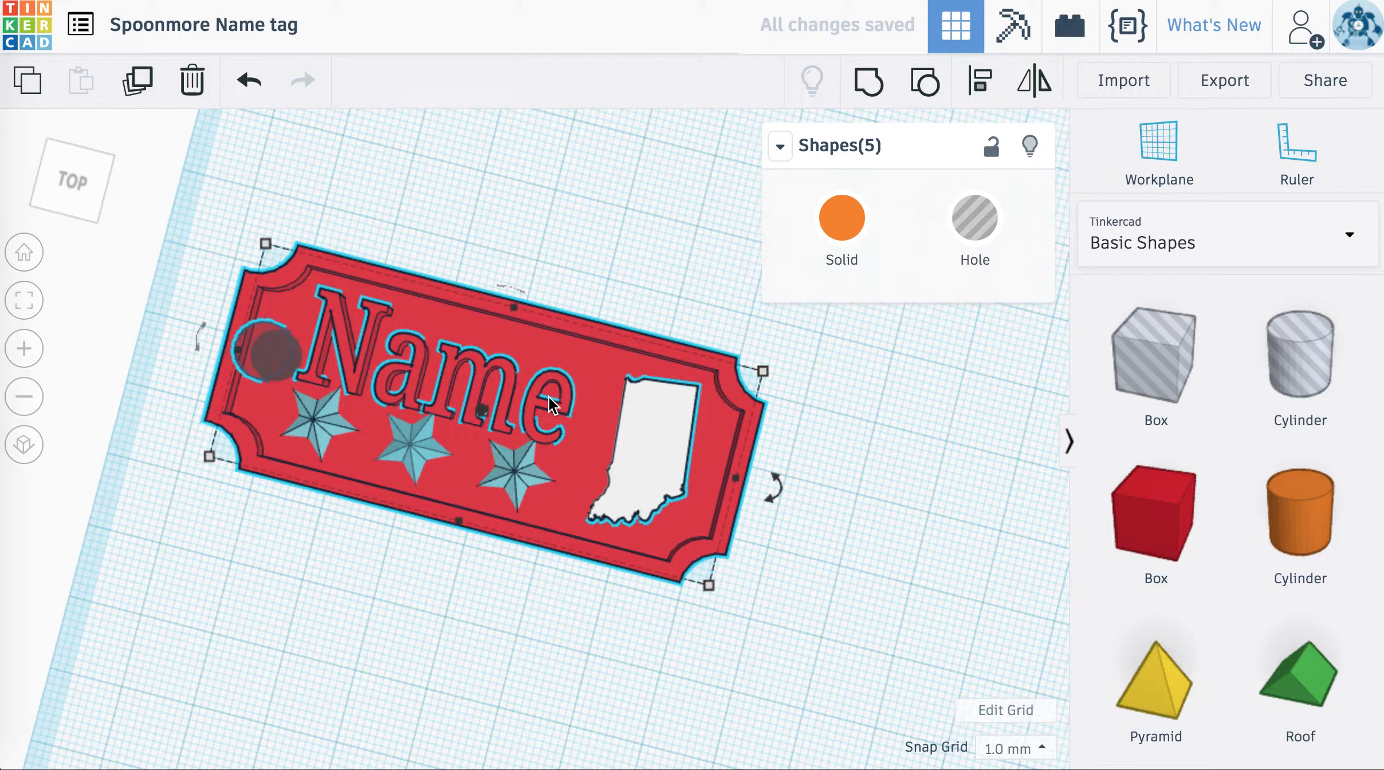
pyautogui.click(585, 168)
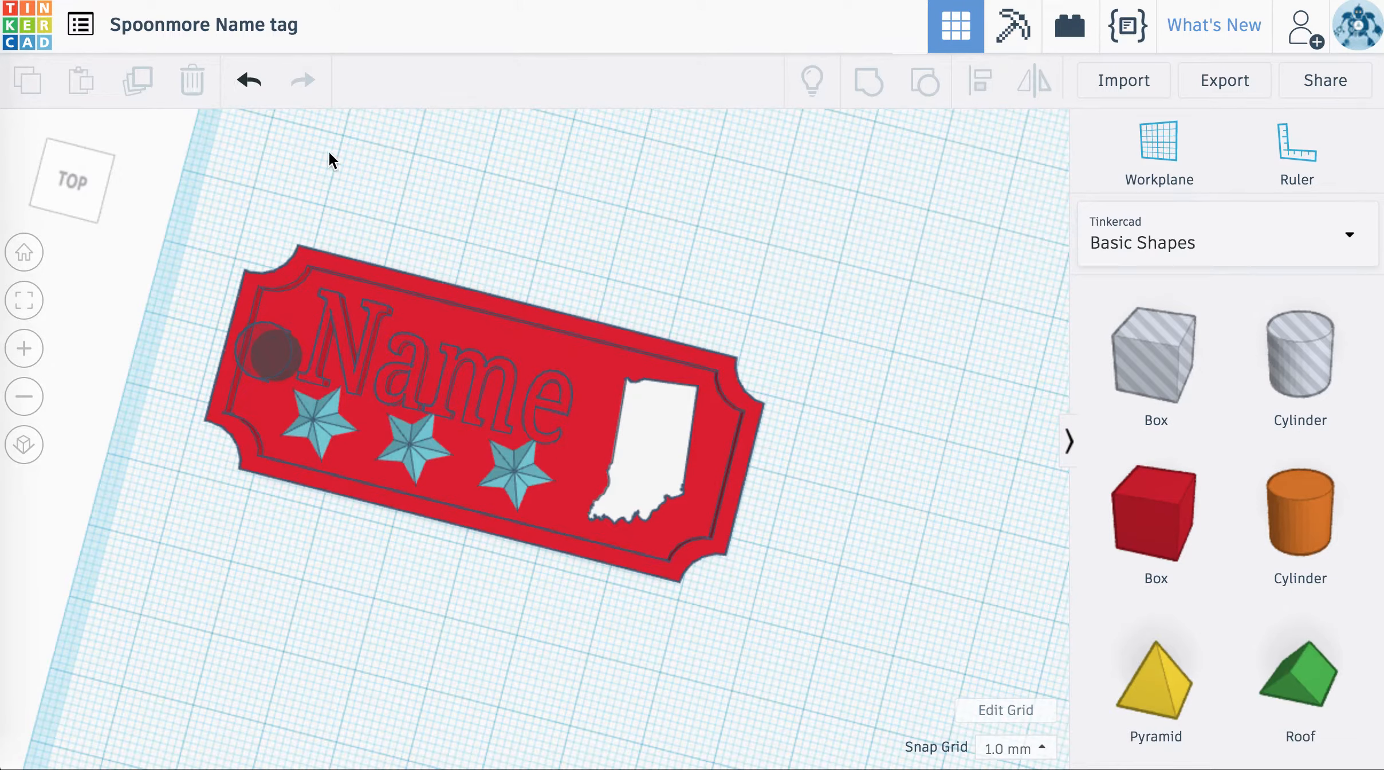
# Step: Group the tag, the stars, the Indiana shape and the cylinder hole into one solid
pyautogui.moveTo(230, 118); pyautogui.dragTo(874, 647)
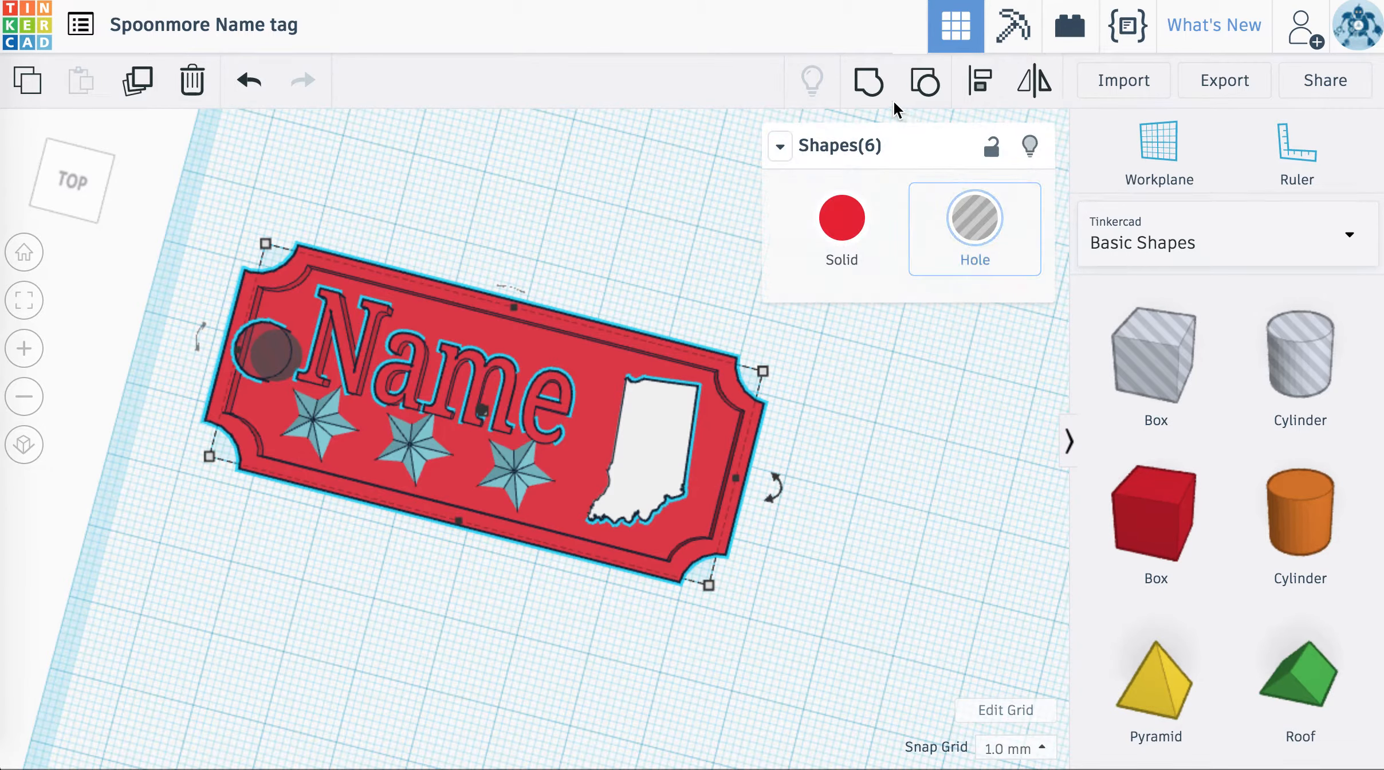
pyautogui.click(874, 98)
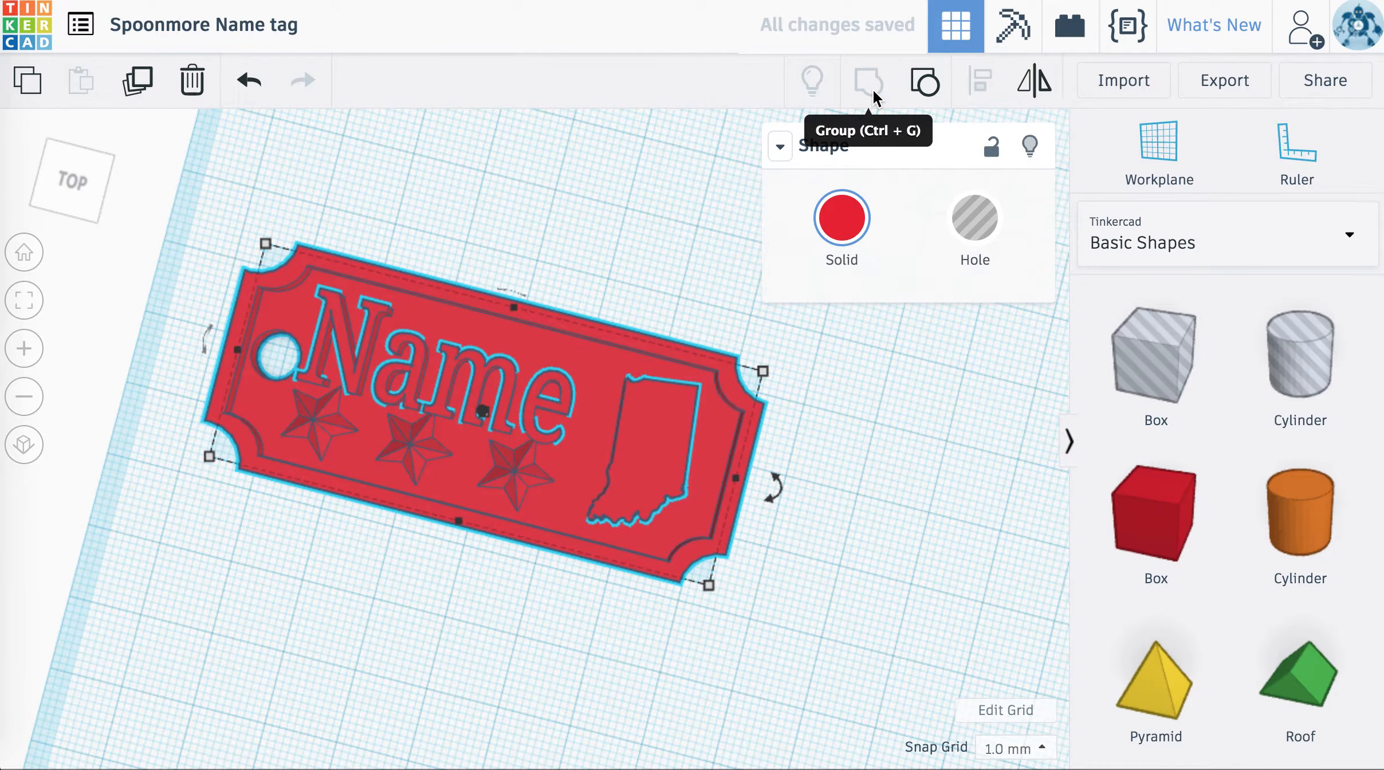
# Step: Export the grouped name tag as an STL file, including only the selected shape
pyautogui.moveTo(537, 345); pyautogui.dragTo(510, 394)
pyautogui.moveTo(417, 580); pyautogui.dragTo(466, 437, button='right')
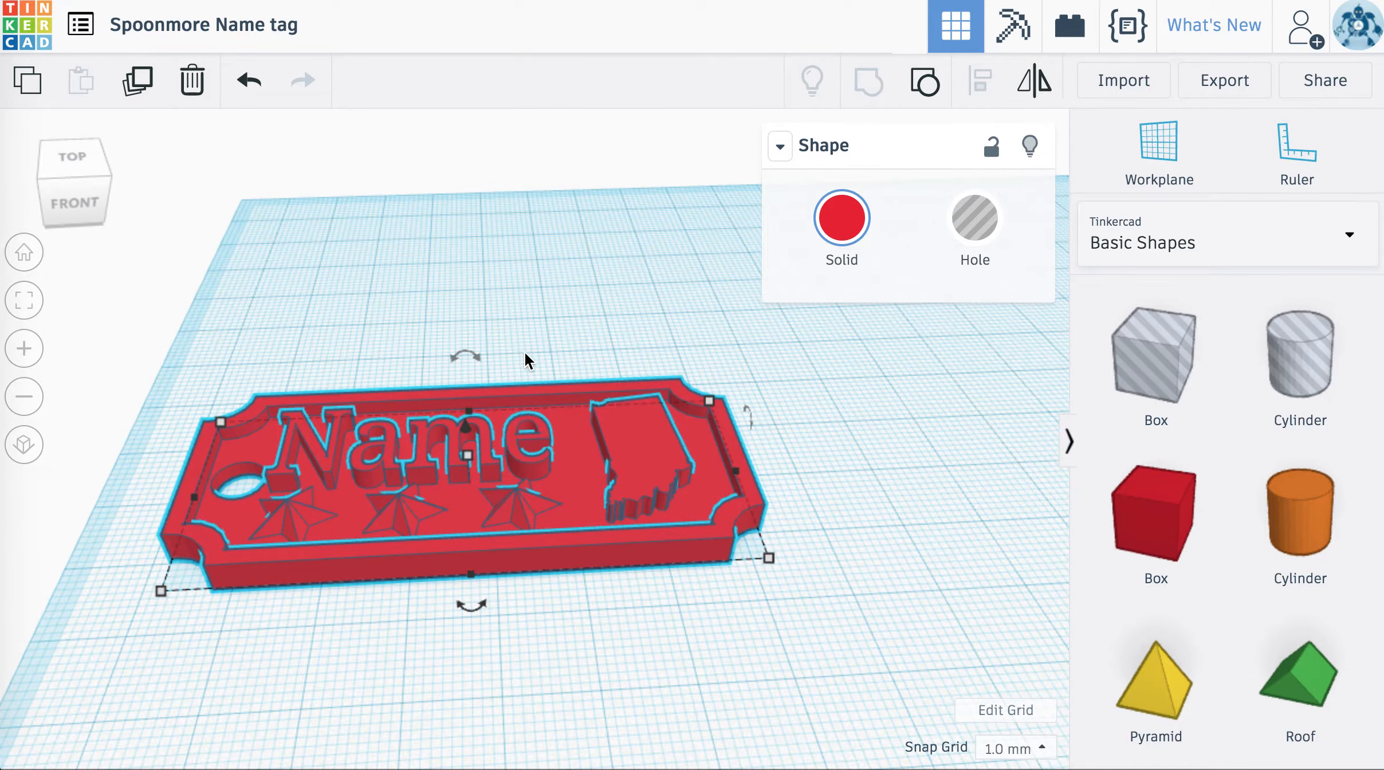
pyautogui.moveTo(524, 351); pyautogui.dragTo(517, 398, button='right')
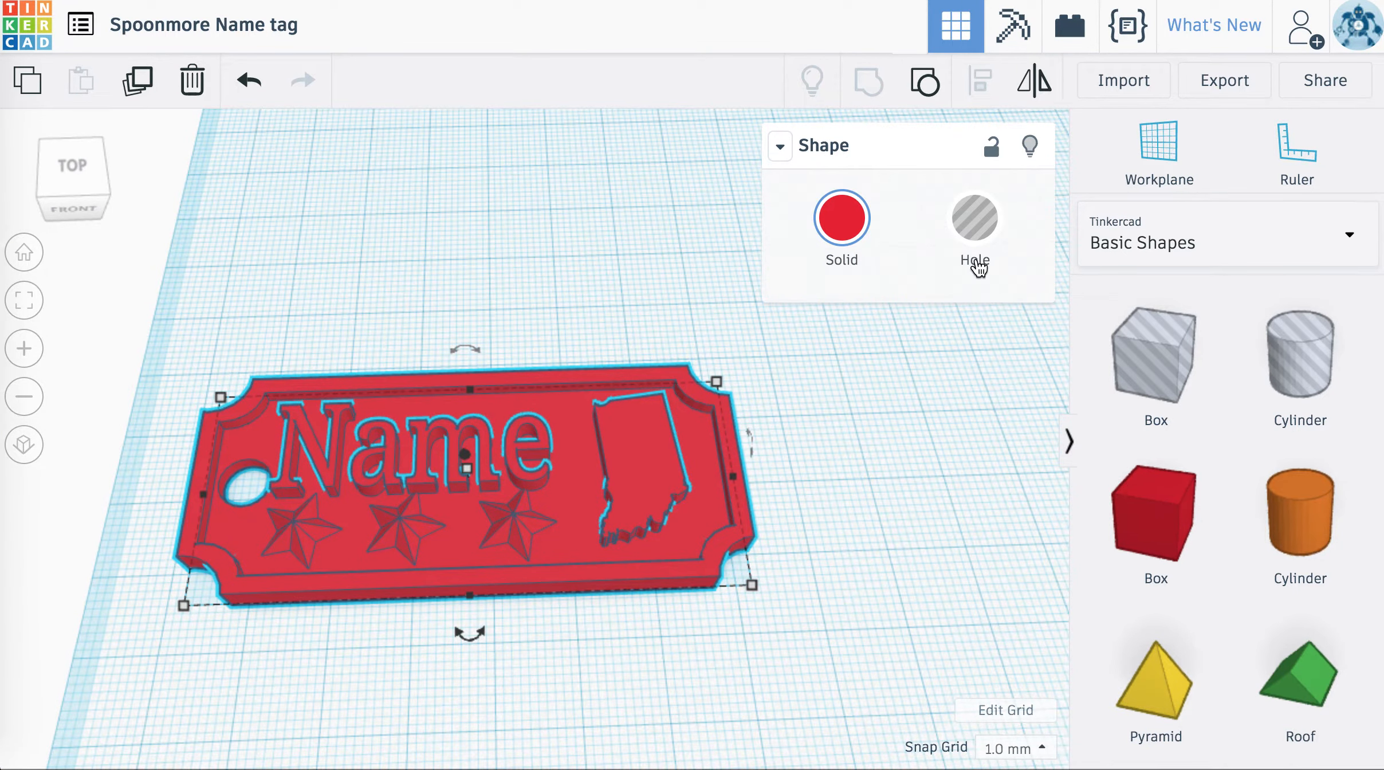
pyautogui.click(1215, 86)
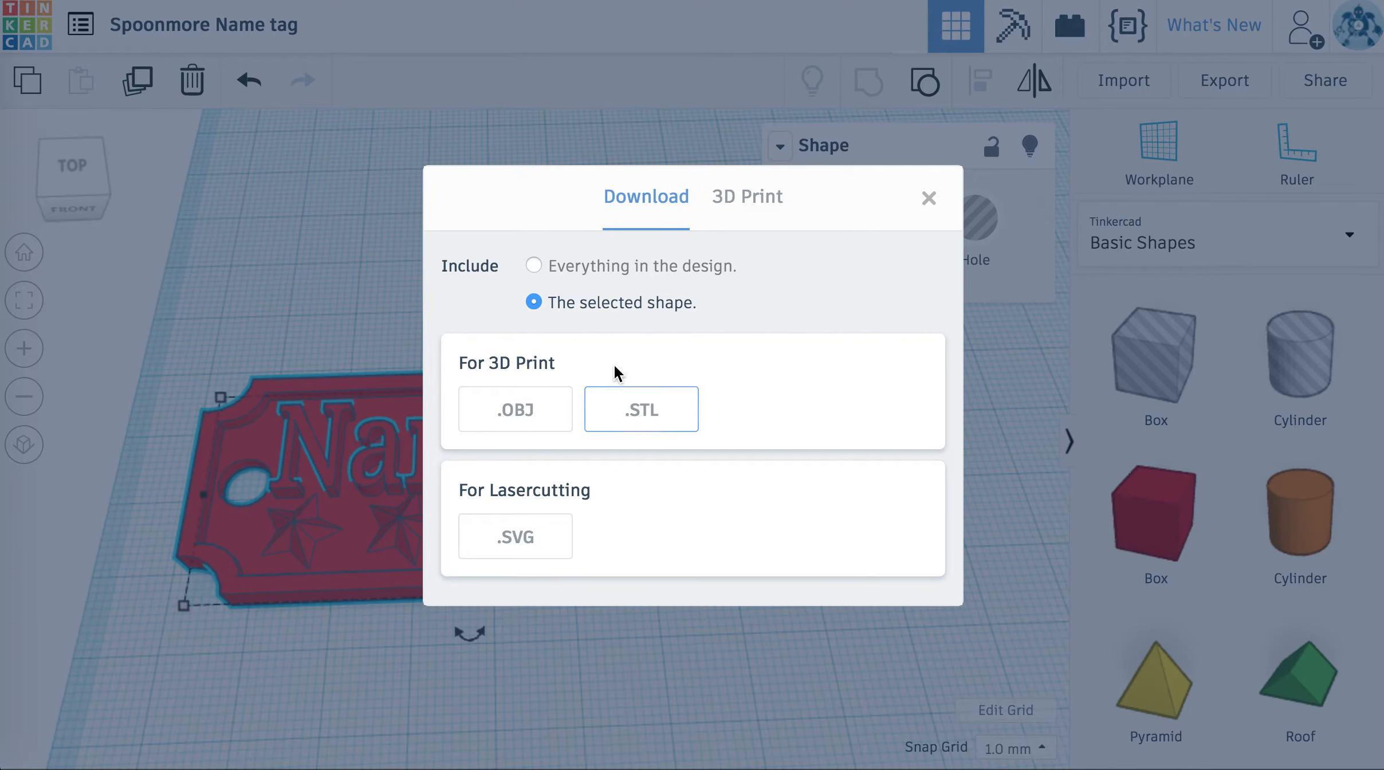
pyautogui.click(645, 421)
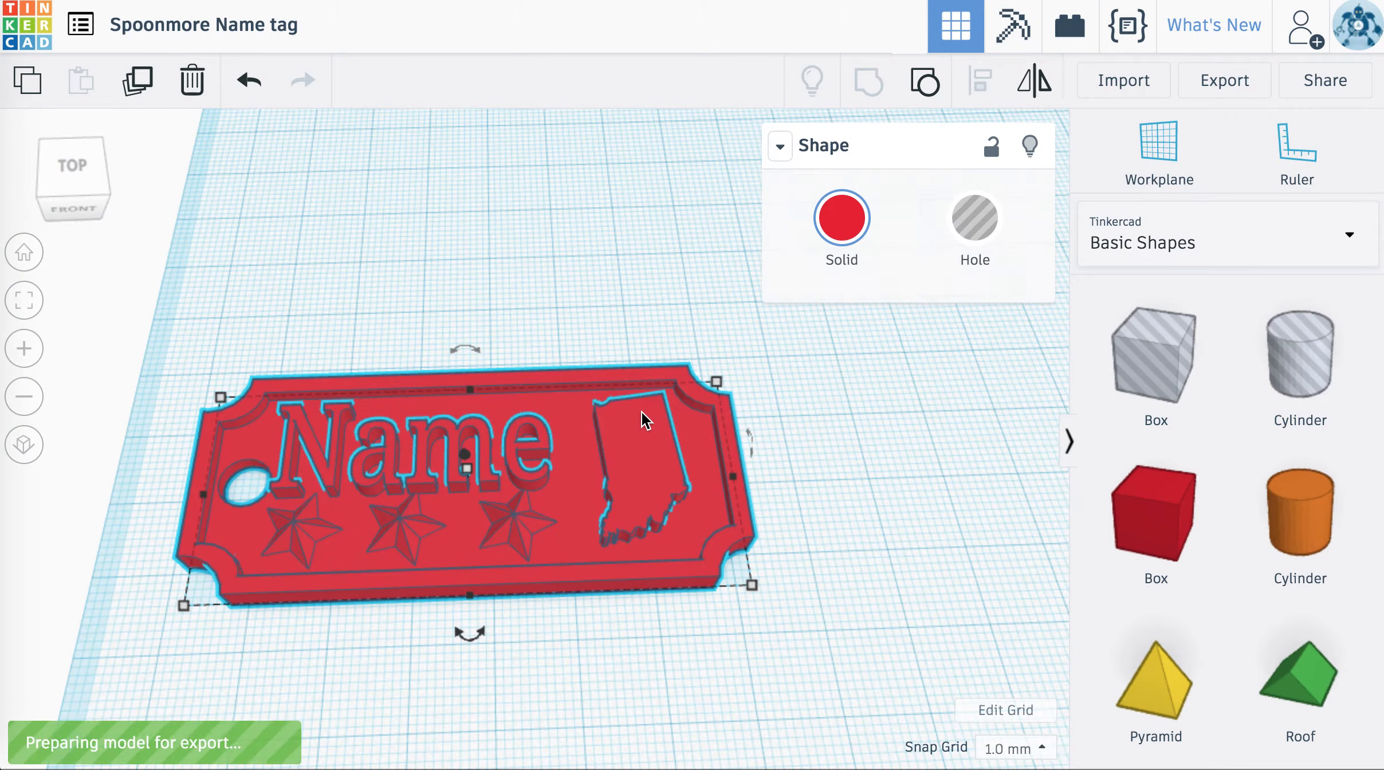